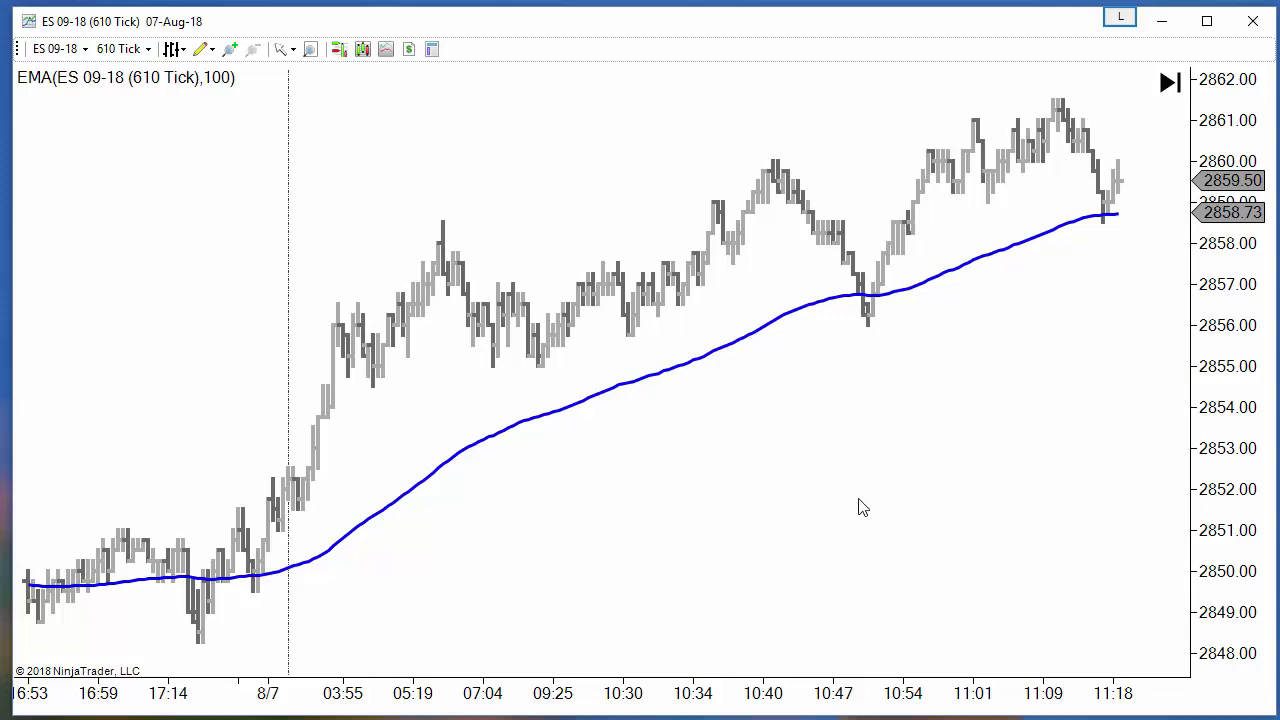
# Zoom the time axis to widen the bars across the 15:03 to 17:04 stretch.
pyautogui.scroll(10, 700, 490)
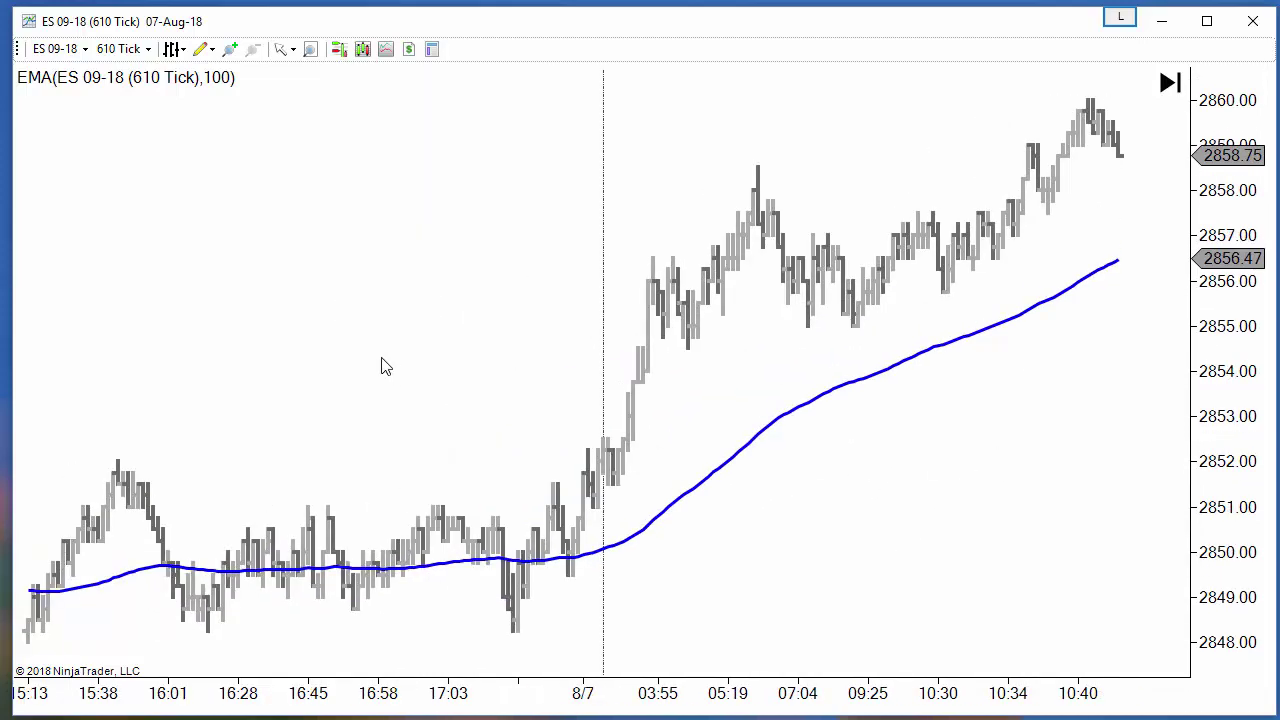
pyautogui.scroll(5, 880, 545)
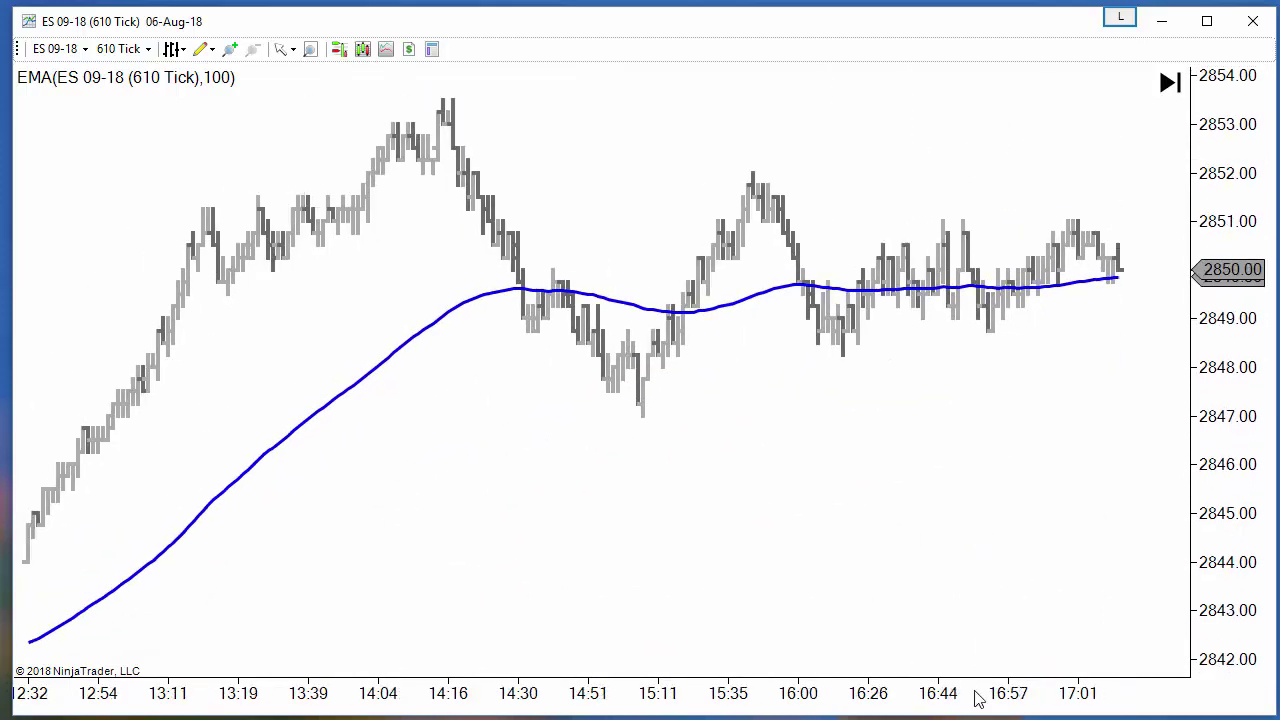
pyautogui.moveTo(975, 694); pyautogui.dragTo(744, 680)
pyautogui.moveTo(934, 702); pyautogui.dragTo(733, 673)
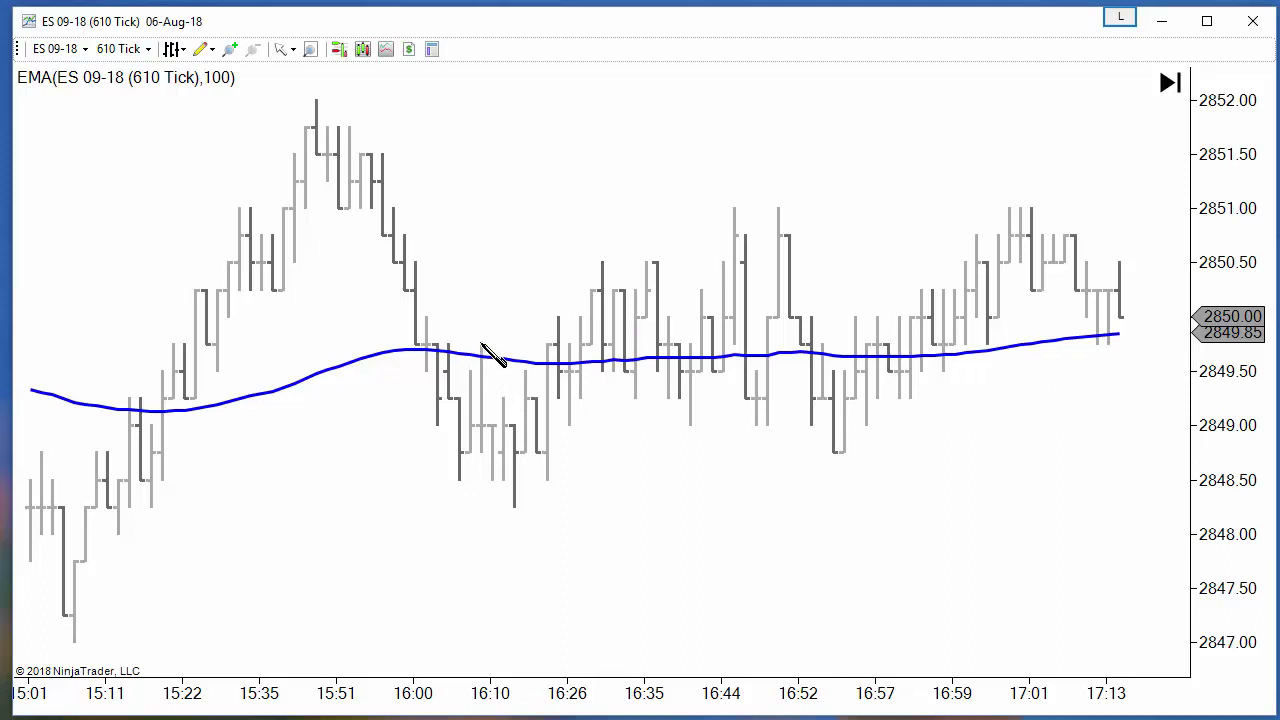
# Draw a blue arrow rising along the EMA and settle it just above the line.
pyautogui.moveTo(480, 341); pyautogui.dragTo(1108, 334)
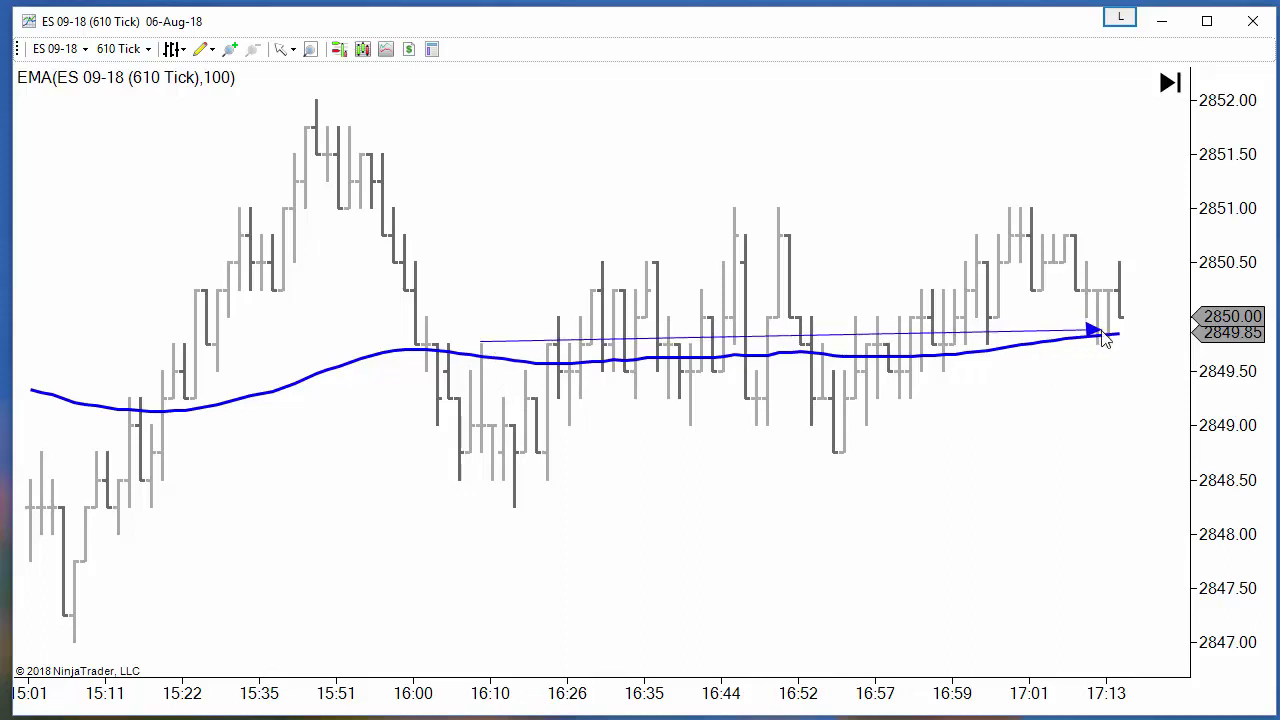
pyautogui.moveTo(966, 333); pyautogui.dragTo(967, 370)
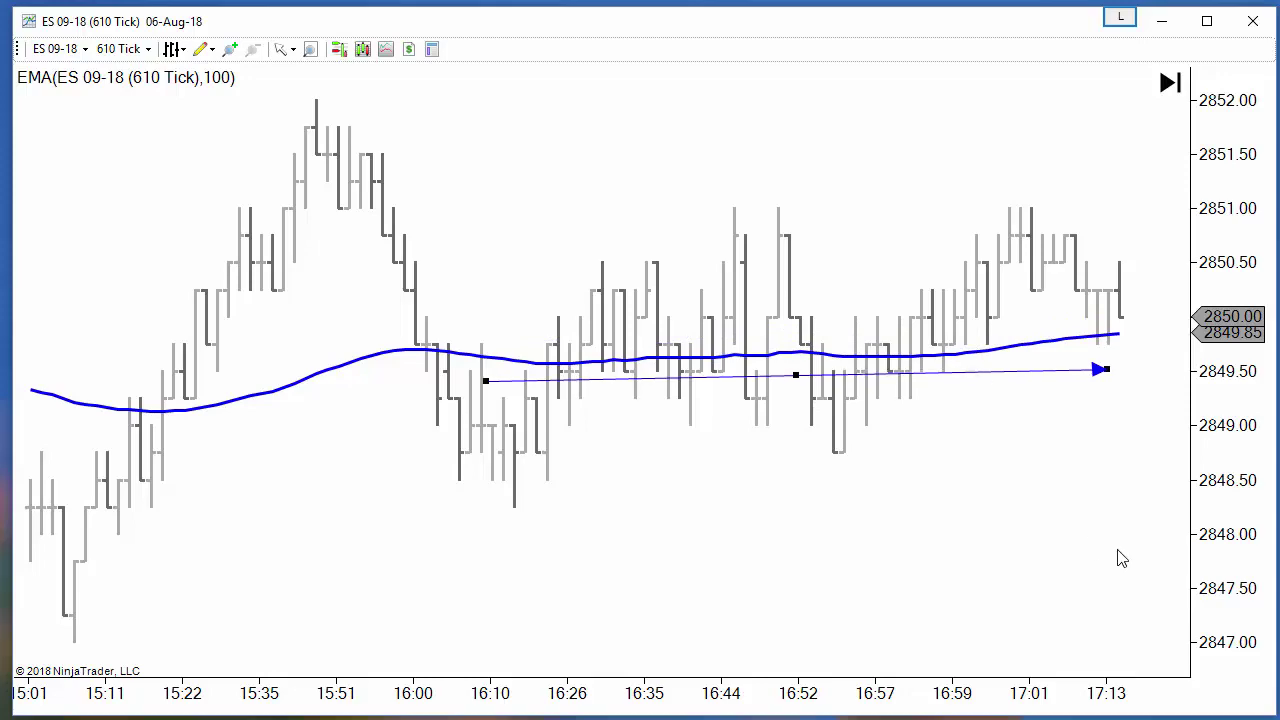
pyautogui.moveTo(1118, 553); pyautogui.dragTo(645, 538)
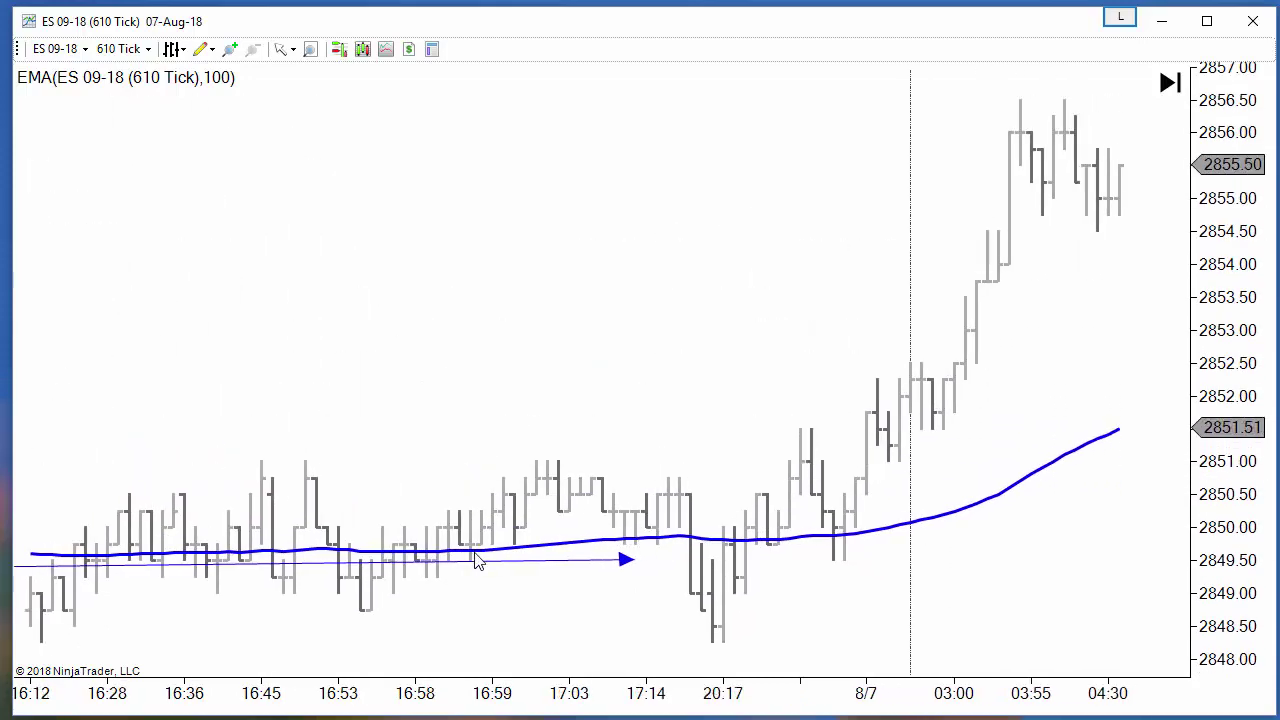
pyautogui.moveTo(481, 562); pyautogui.dragTo(1004, 405)
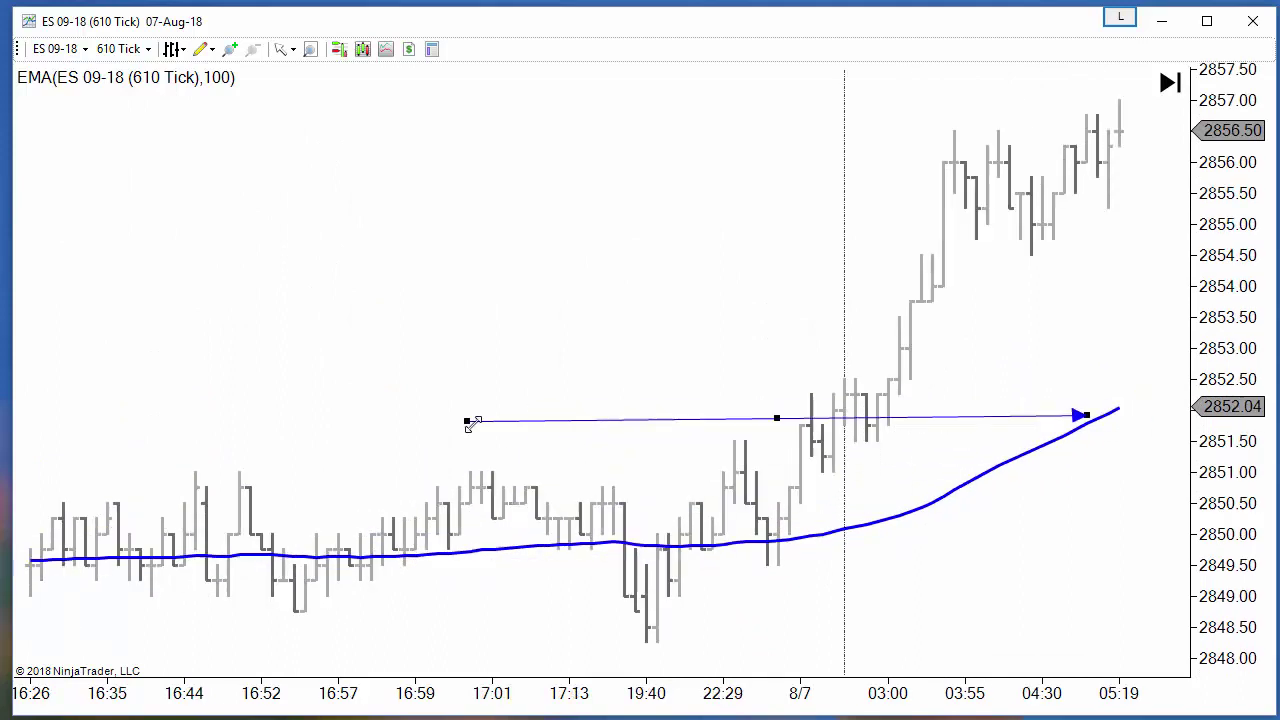
pyautogui.moveTo(466, 420); pyautogui.dragTo(879, 500)
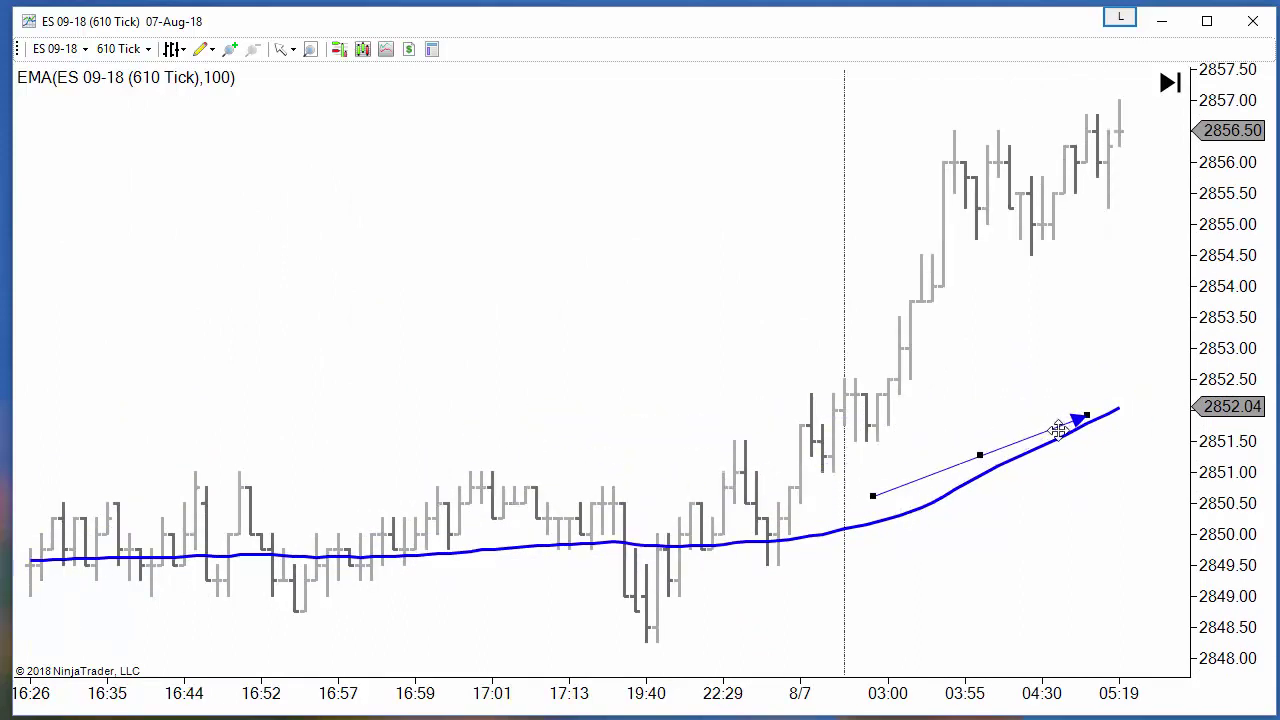
pyautogui.moveTo(1037, 434); pyautogui.dragTo(1038, 411)
pyautogui.click(1095, 545)
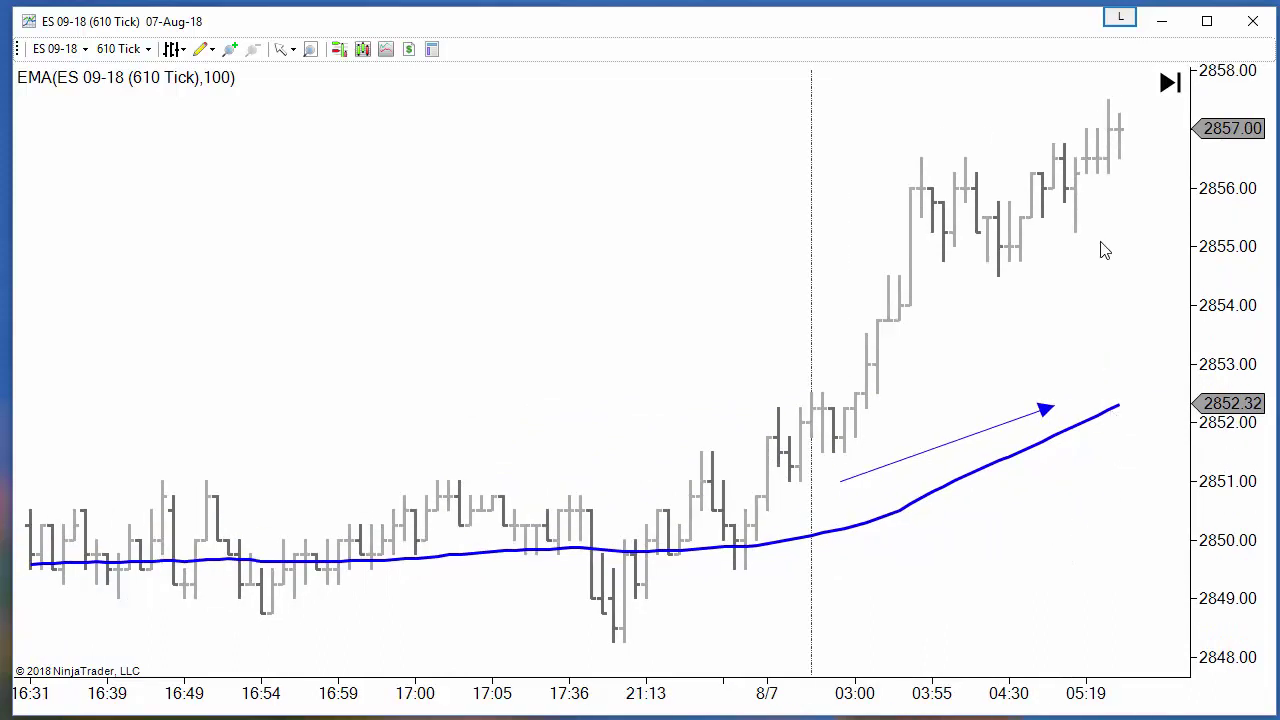
# Draw two trial arrows from the recent high and the first arrow's tip, then delete both.
pyautogui.click(1108, 152)
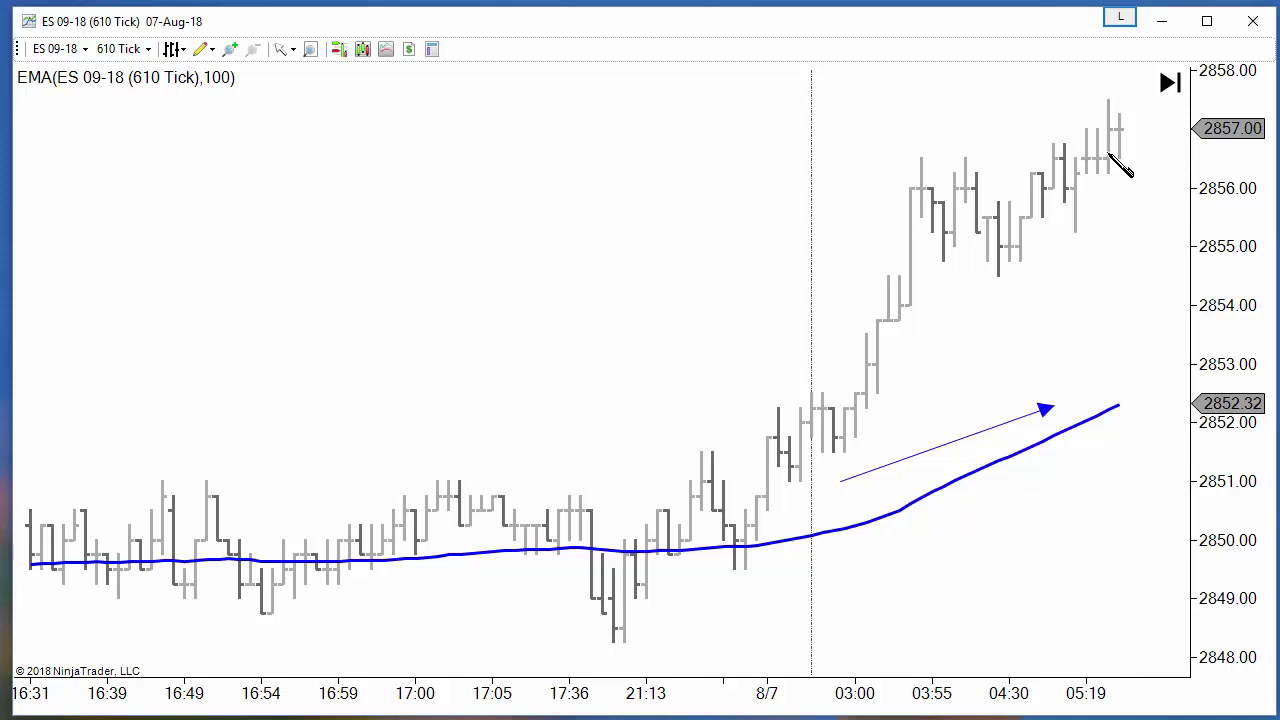
pyautogui.click(1158, 399)
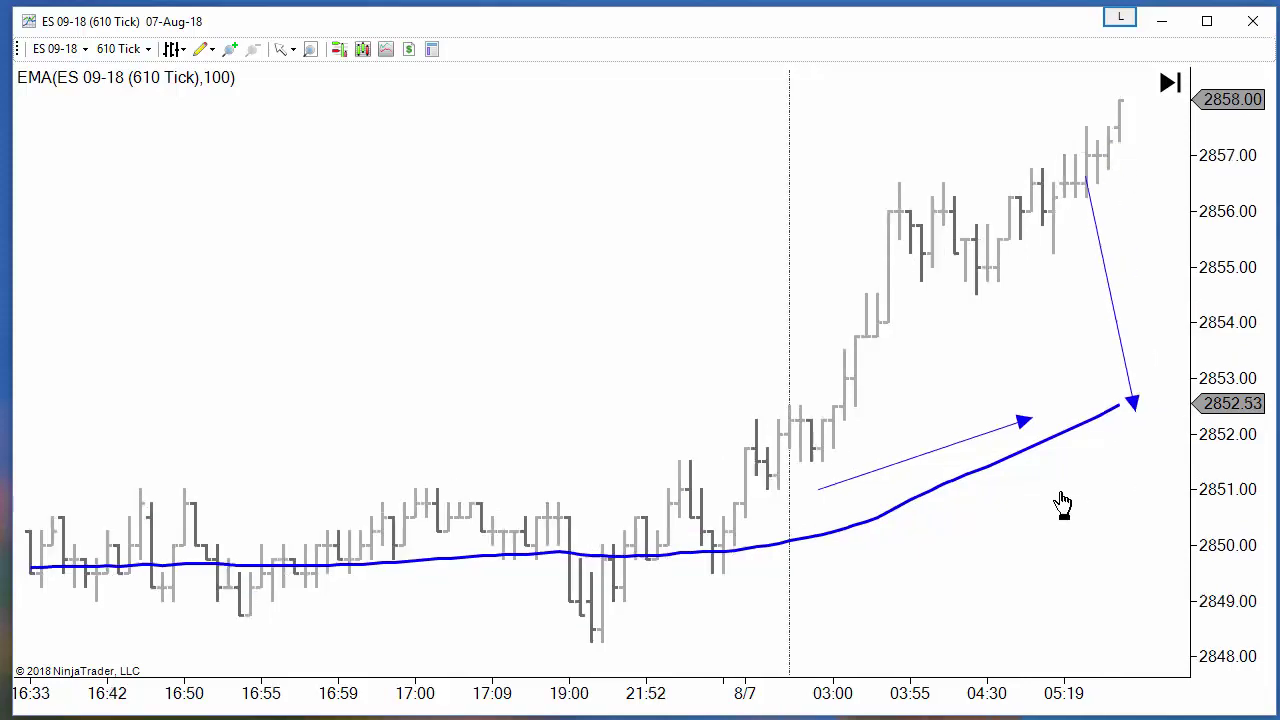
pyautogui.click(1080, 415)
pyautogui.click(1150, 290)
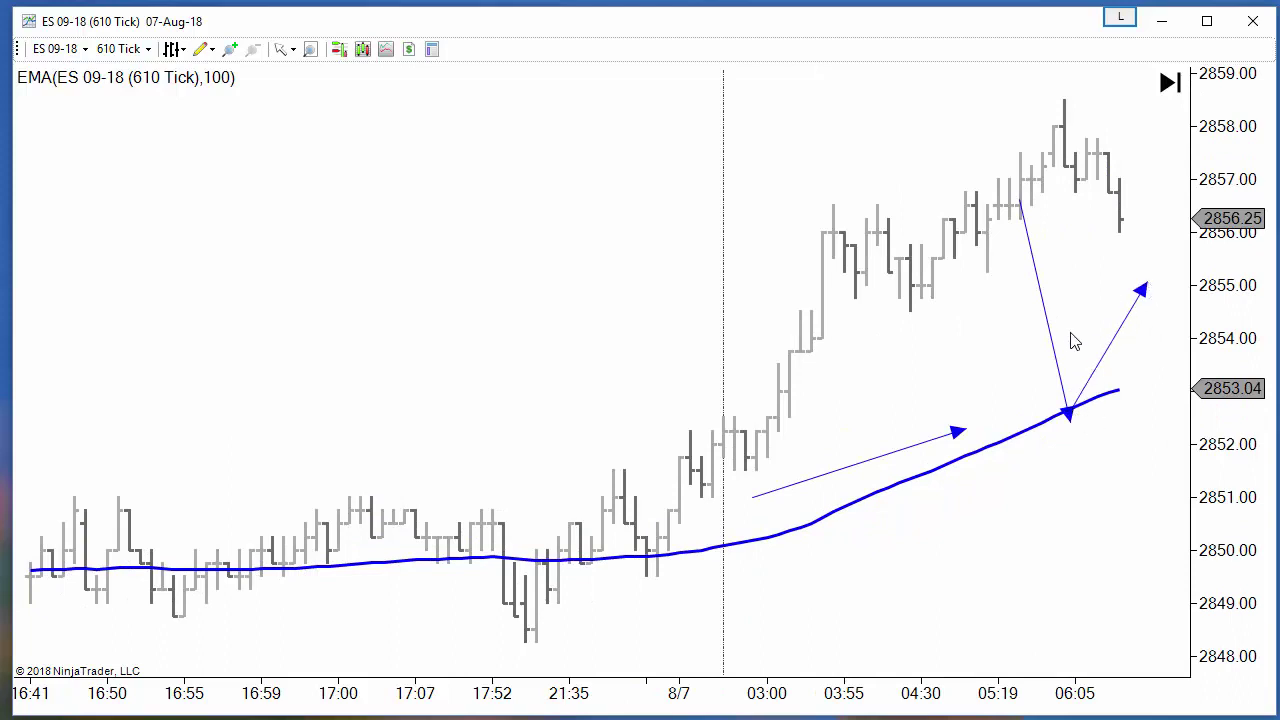
pyautogui.click(1055, 358)
pyautogui.press('Delete')
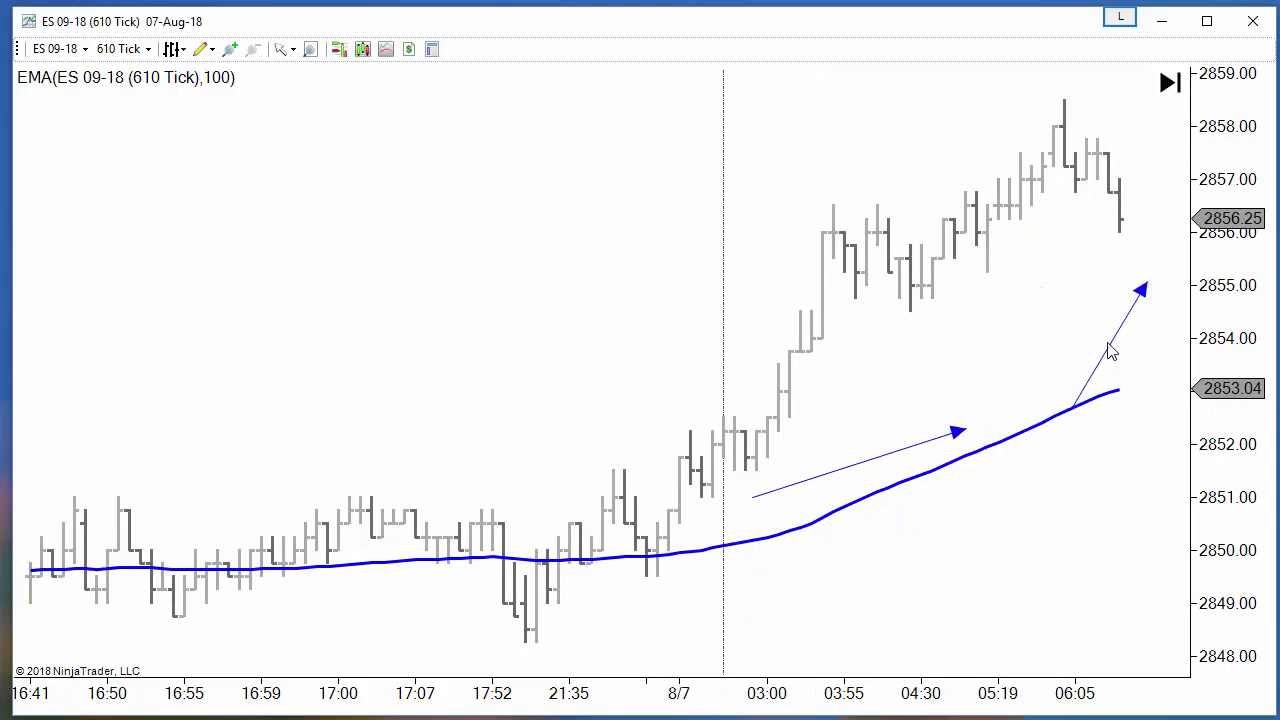
pyautogui.click(1107, 350)
pyautogui.press('Delete')
pyautogui.scroll(-2, 946, 586)
# Zoom in and pan from the 06-Aug session forward to the 07-Aug bars around 10:46.
pyautogui.moveTo(971, 694); pyautogui.dragTo(674, 651)
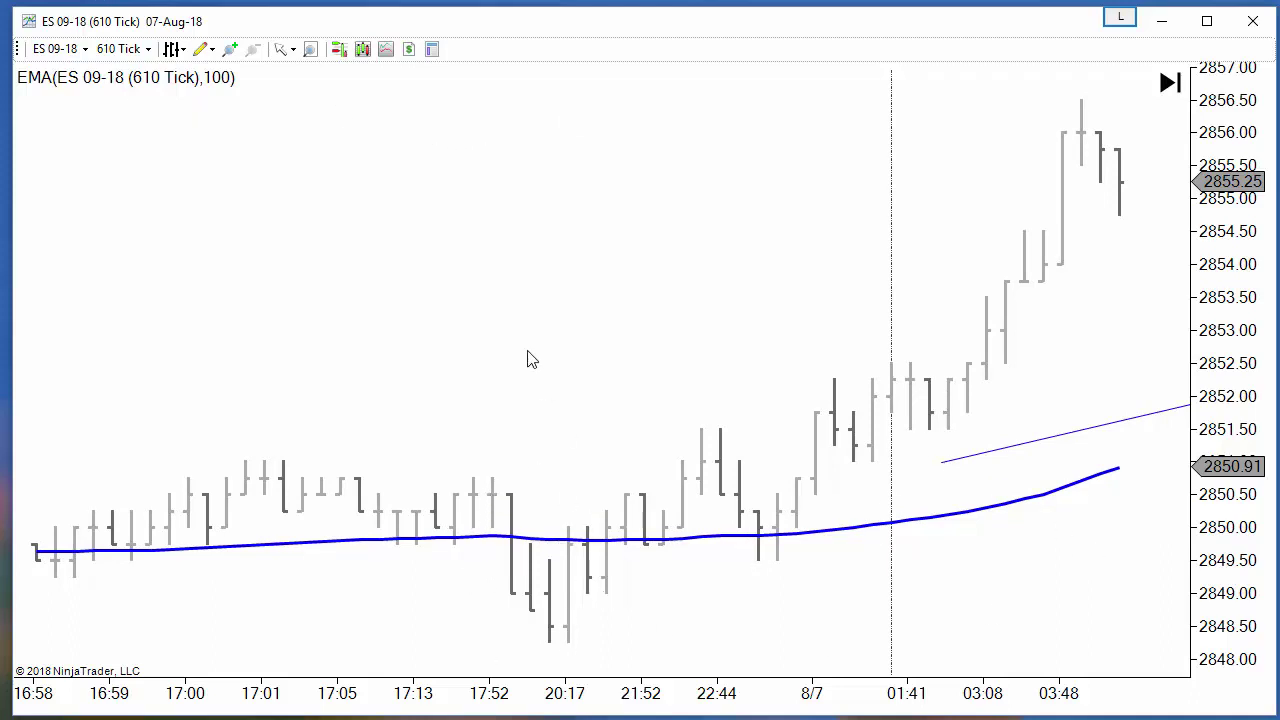
pyautogui.moveTo(600, 315); pyautogui.dragTo(848, 275)
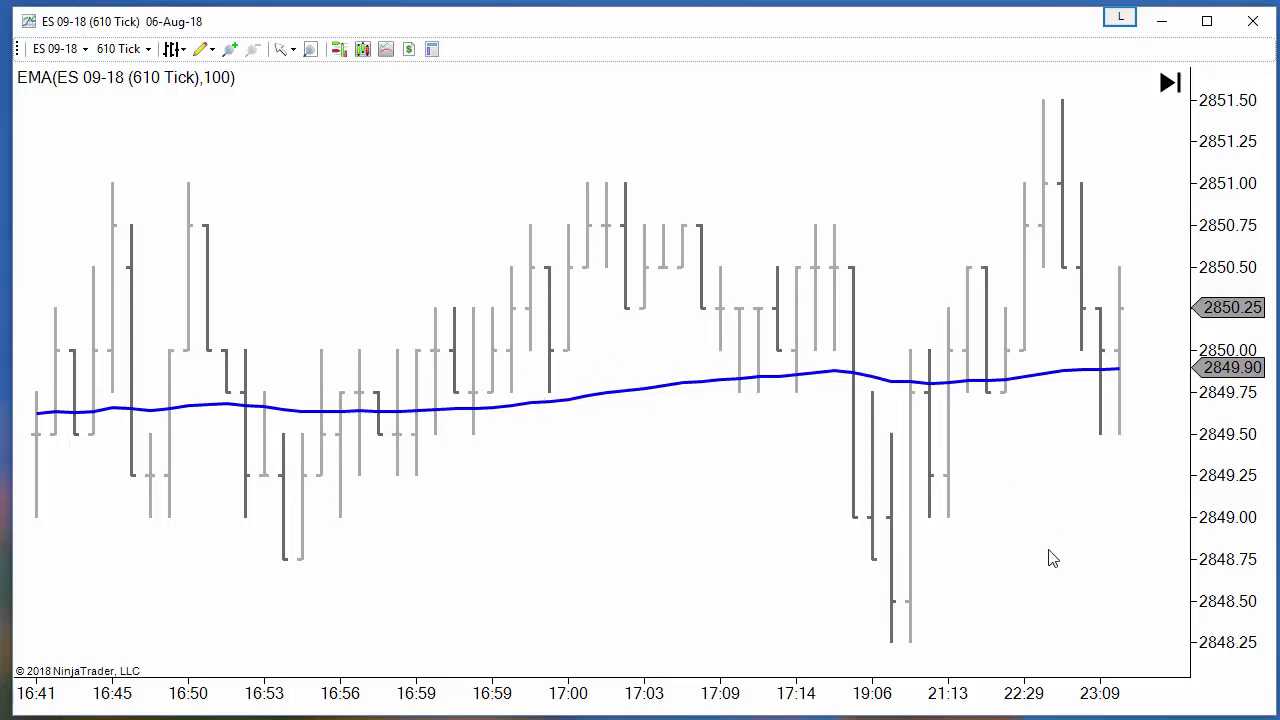
pyautogui.moveTo(1050, 558); pyautogui.dragTo(643, 548)
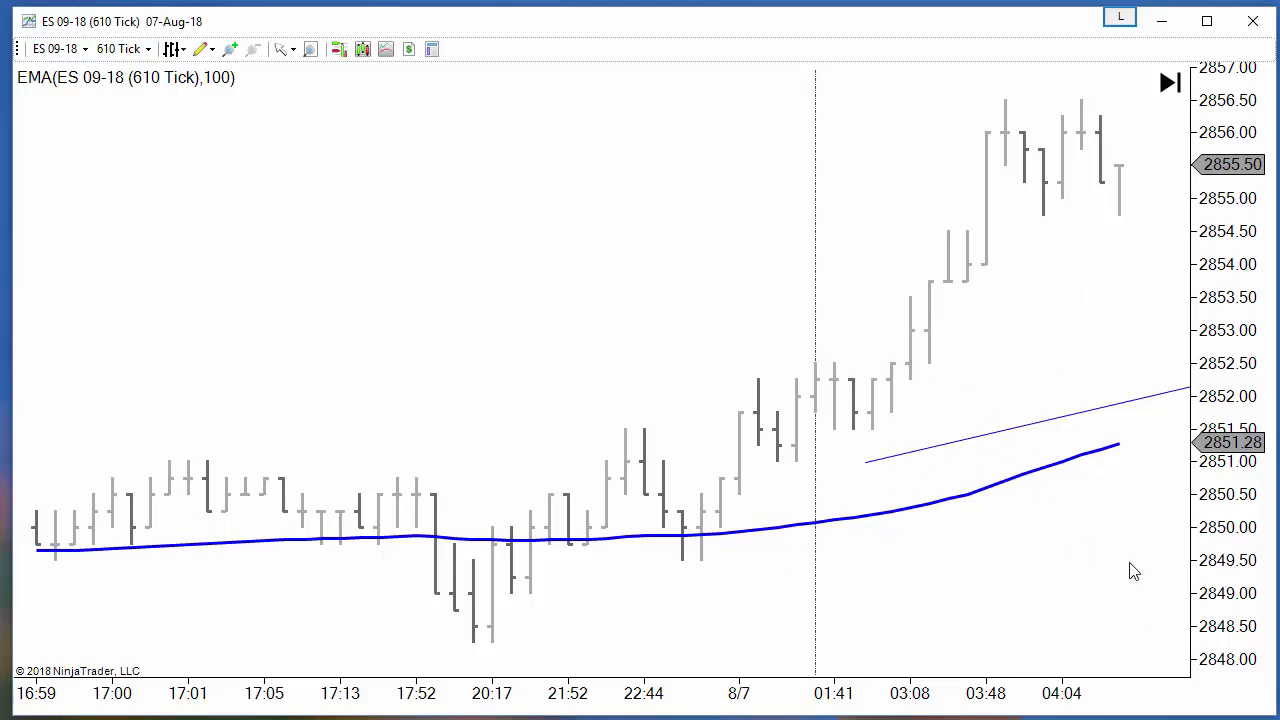
pyautogui.moveTo(1134, 569); pyautogui.dragTo(697, 603)
pyautogui.moveTo(1046, 557); pyautogui.dragTo(797, 577)
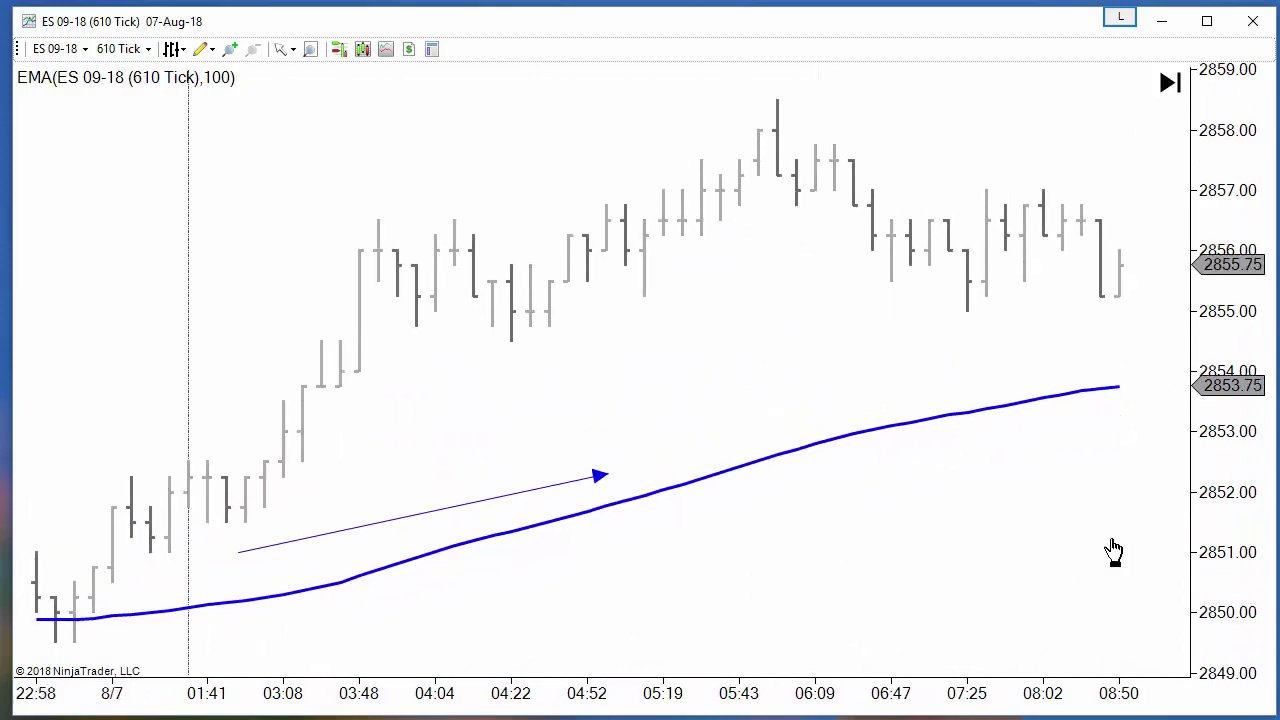
pyautogui.moveTo(1114, 551); pyautogui.dragTo(898, 565)
pyautogui.moveTo(1103, 545); pyautogui.dragTo(820, 543)
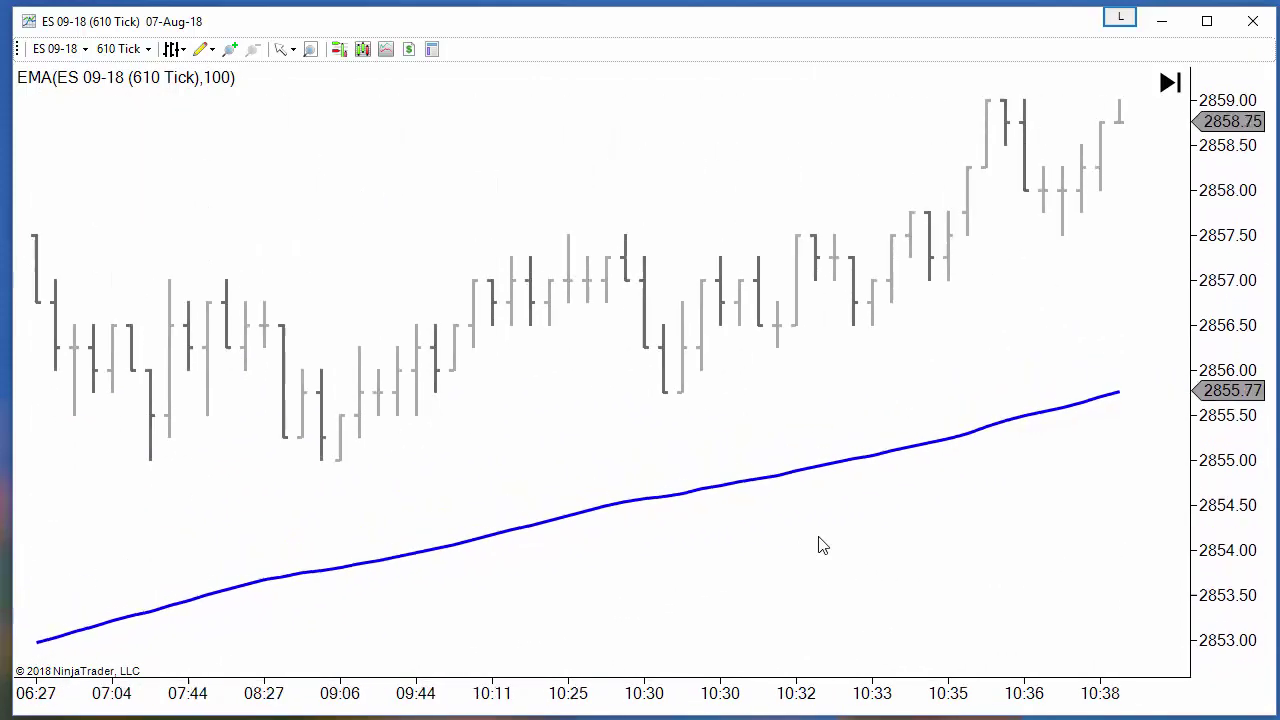
pyautogui.moveTo(1071, 549); pyautogui.dragTo(780, 567)
# Draw an arrow up from the EMA at the 10:49 pullback and compress the bars.
pyautogui.moveTo(1097, 486); pyautogui.dragTo(798, 521)
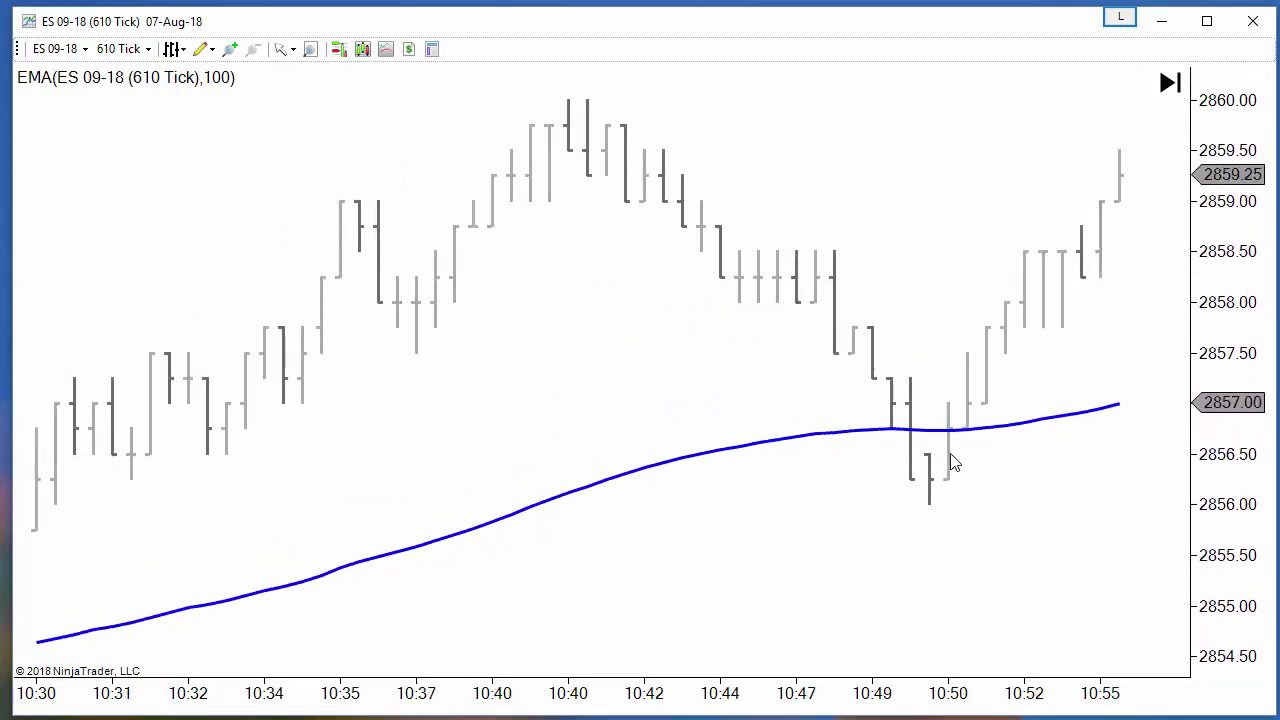
pyautogui.moveTo(913, 437); pyautogui.dragTo(1052, 221)
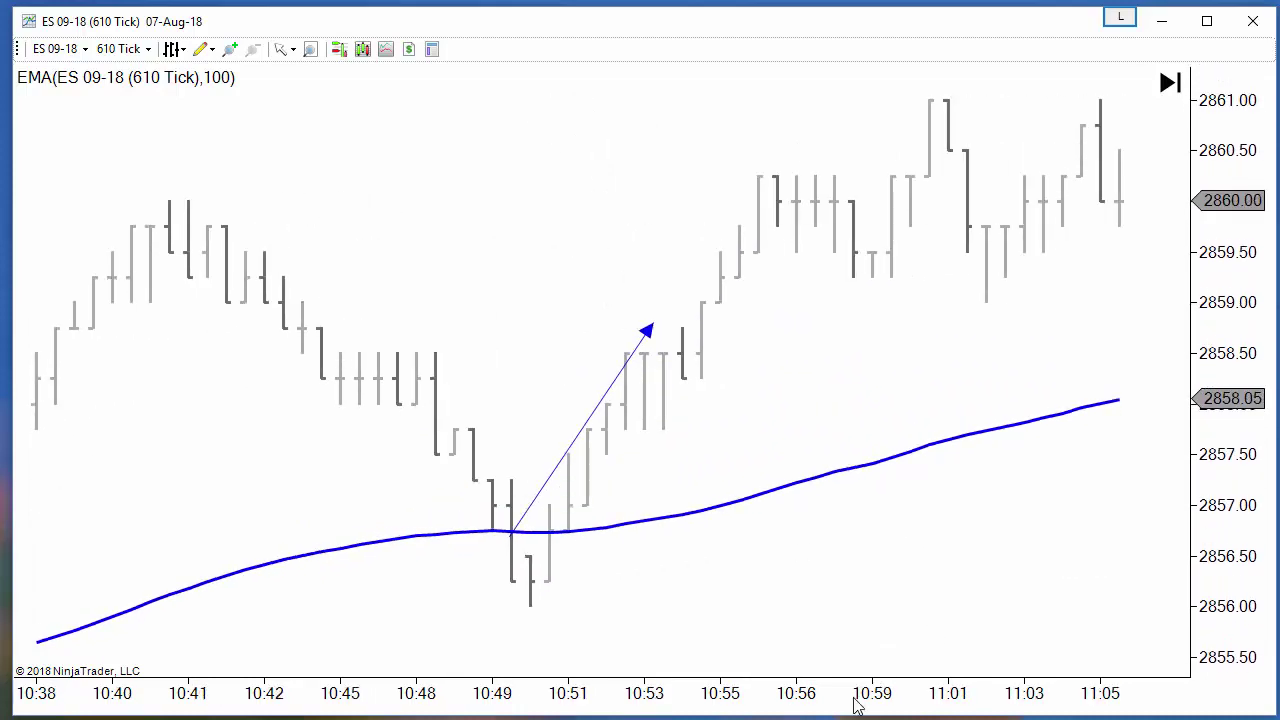
pyautogui.moveTo(857, 700); pyautogui.dragTo(1072, 707)
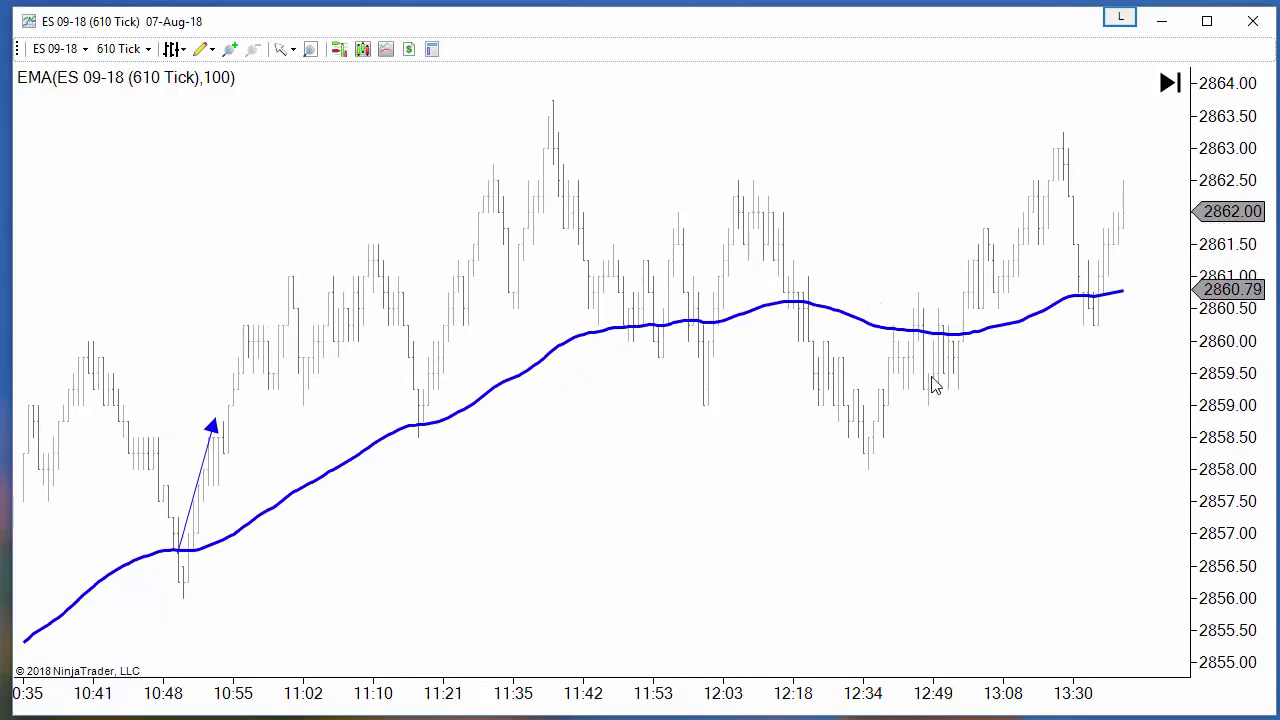
# Draw a down-arrow, an up-arrow and another down-arrow from the EMA pullbacks.
pyautogui.moveTo(918, 328); pyautogui.dragTo(944, 389)
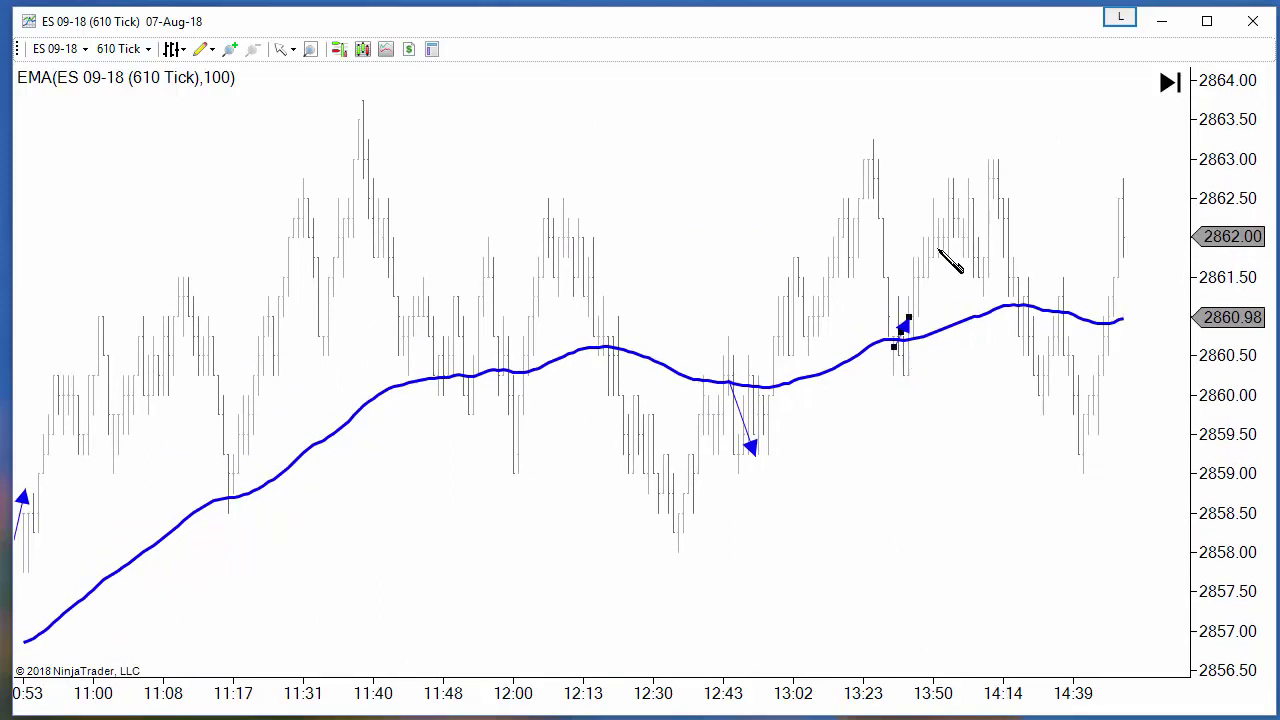
pyautogui.moveTo(898, 340); pyautogui.dragTo(963, 208)
pyautogui.moveTo(1062, 311)
pyautogui.mouseDown()
pyautogui.moveTo(1084, 333)
pyautogui.moveTo(1079, 413)
pyautogui.mouseUp()
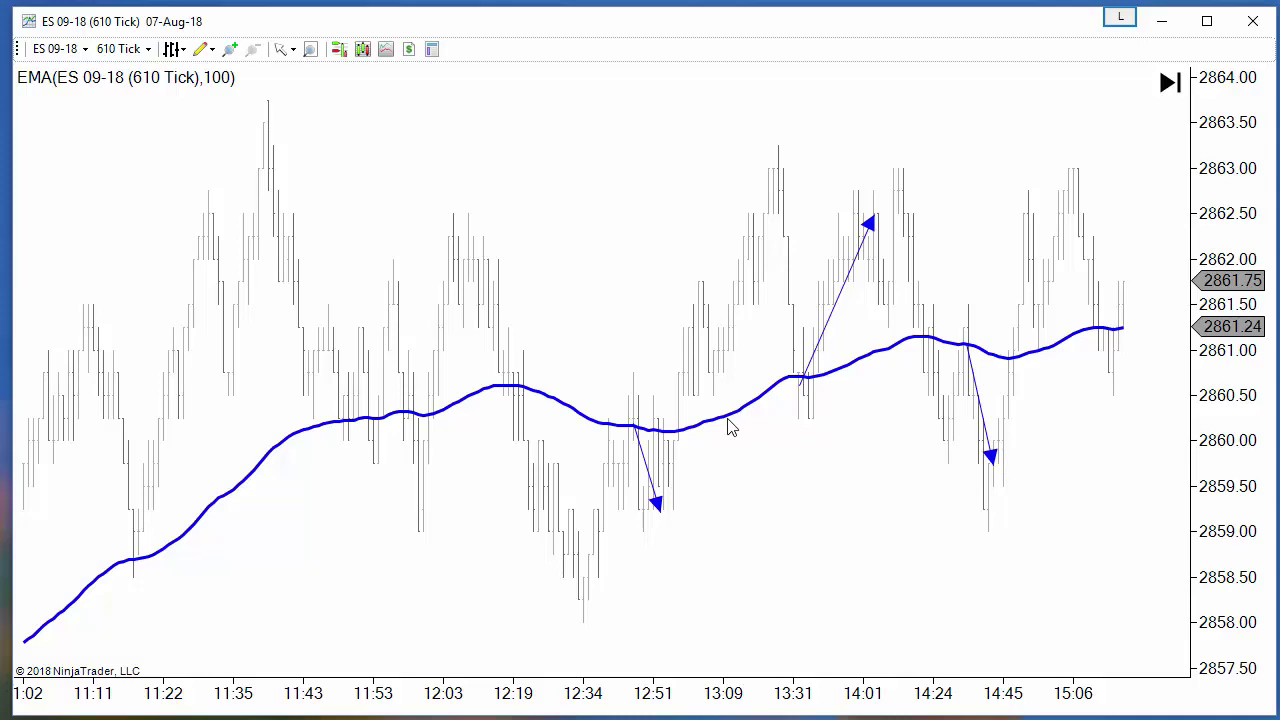
# Zoom to 10:46–12:06 and draw up-arrows from EMA touches at 11:17, 11:48, 11:53, 11:58, 12:17.
pyautogui.moveTo(314, 629); pyautogui.dragTo(712, 527)
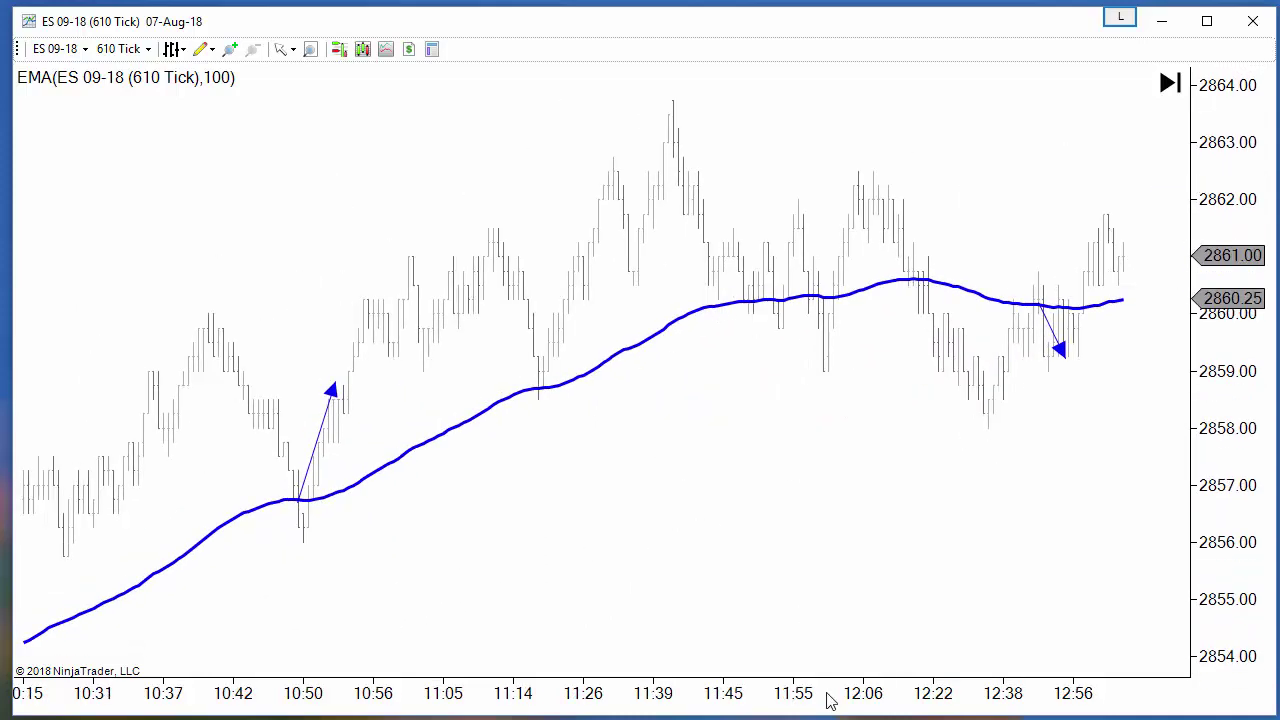
pyautogui.moveTo(828, 700); pyautogui.dragTo(662, 567)
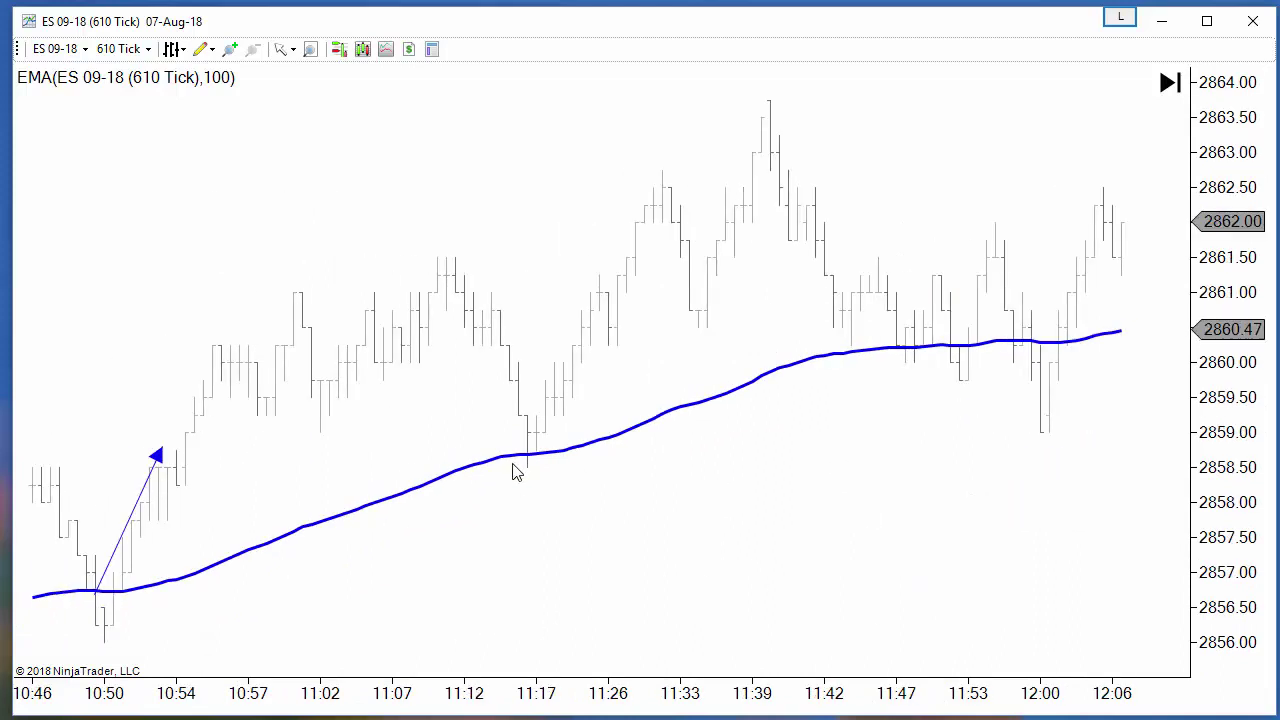
pyautogui.moveTo(524, 449); pyautogui.dragTo(627, 320)
pyautogui.moveTo(906, 350); pyautogui.dragTo(939, 284)
pyautogui.moveTo(952, 344); pyautogui.dragTo(997, 263)
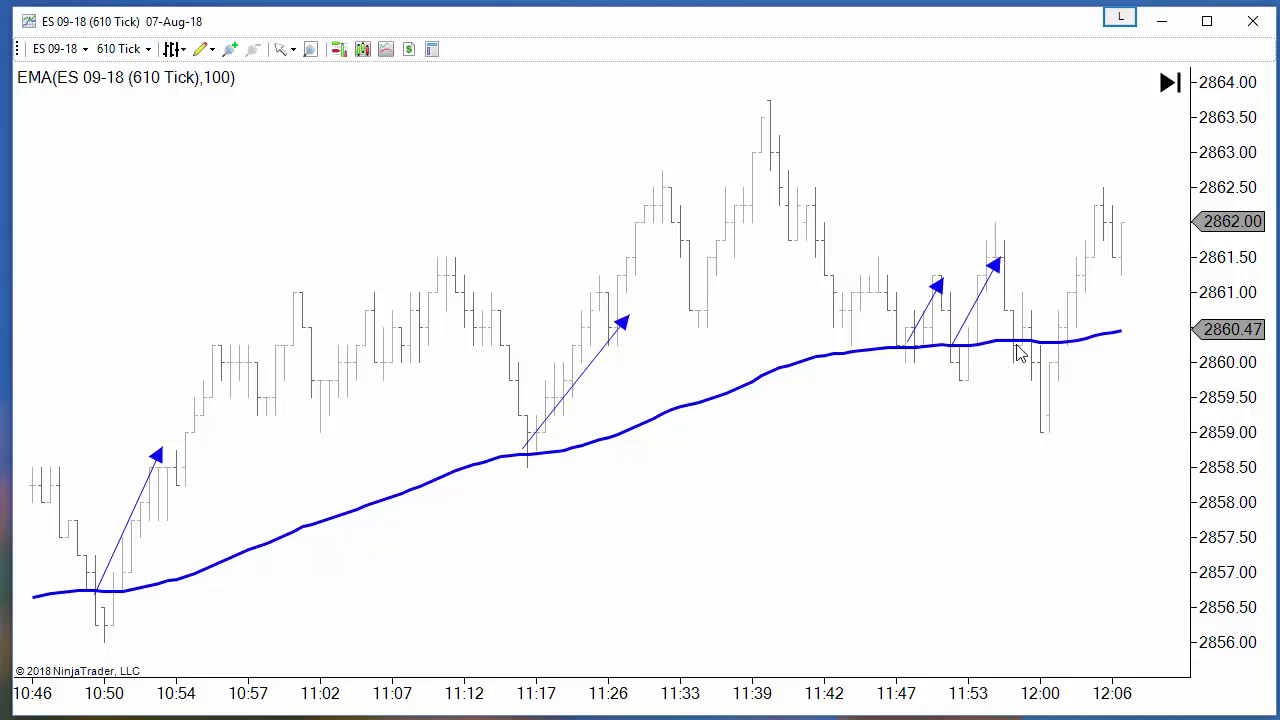
pyautogui.moveTo(1016, 343)
pyautogui.mouseDown()
pyautogui.moveTo(1037, 366)
pyautogui.moveTo(1037, 298)
pyautogui.moveTo(1077, 377)
pyautogui.moveTo(974, 391)
pyautogui.moveTo(1054, 363)
pyautogui.moveTo(1060, 387)
pyautogui.moveTo(1088, 257)
pyautogui.mouseUp()
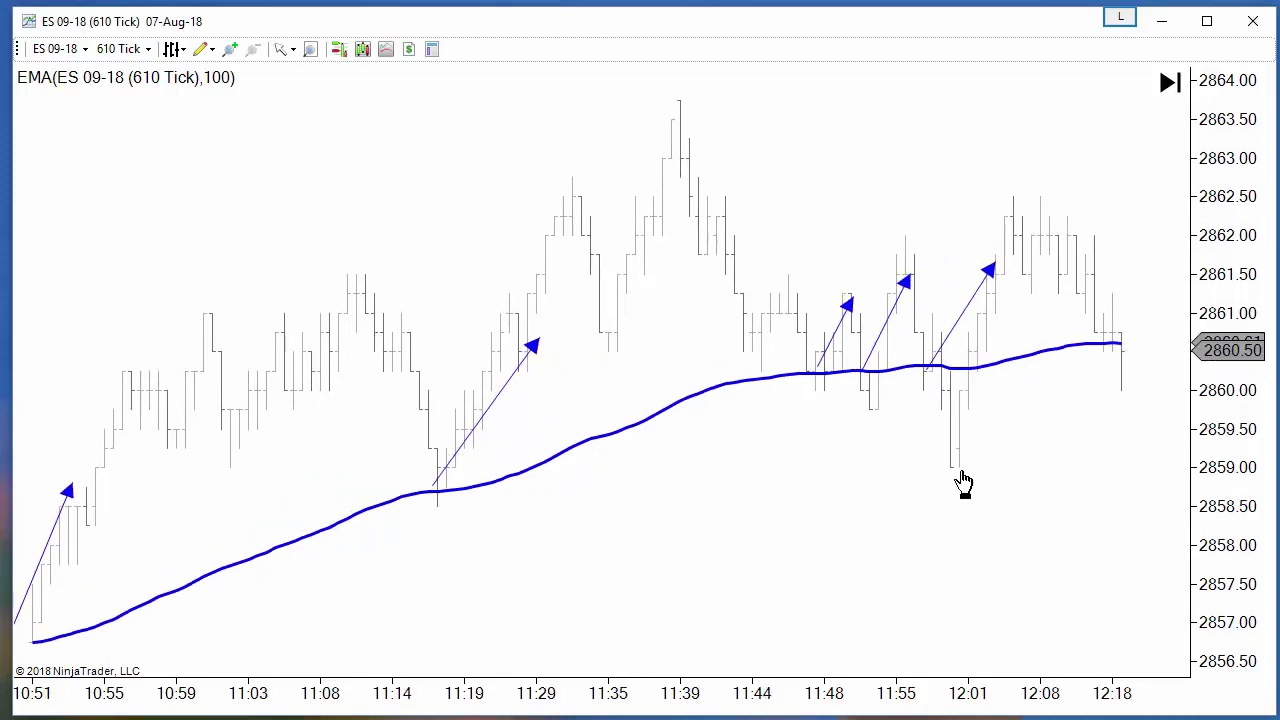
pyautogui.moveTo(963, 371)
pyautogui.mouseDown()
pyautogui.moveTo(980, 391)
pyautogui.moveTo(1057, 245)
pyautogui.mouseUp()
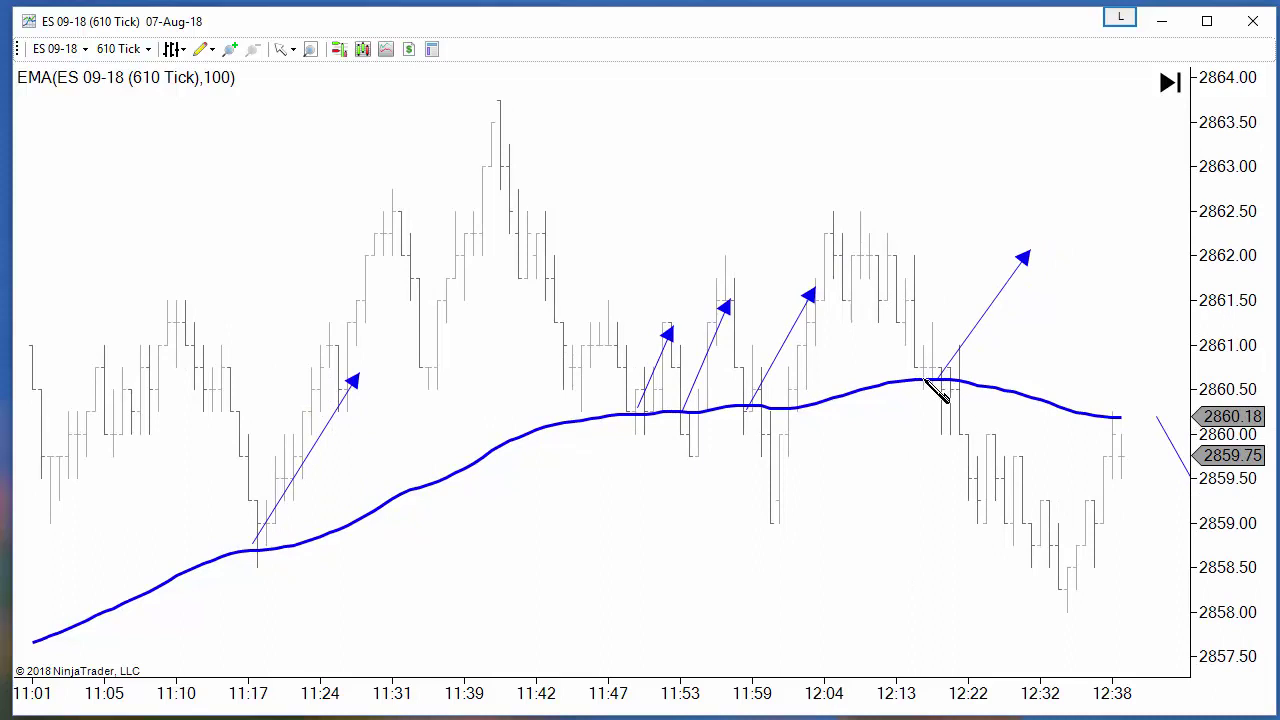
# Add a horizontal arrow along the EMA near 12:17 and a short one near 11:17.
pyautogui.moveTo(926, 381); pyautogui.dragTo(1100, 380)
pyautogui.scroll(5, 666, 620)
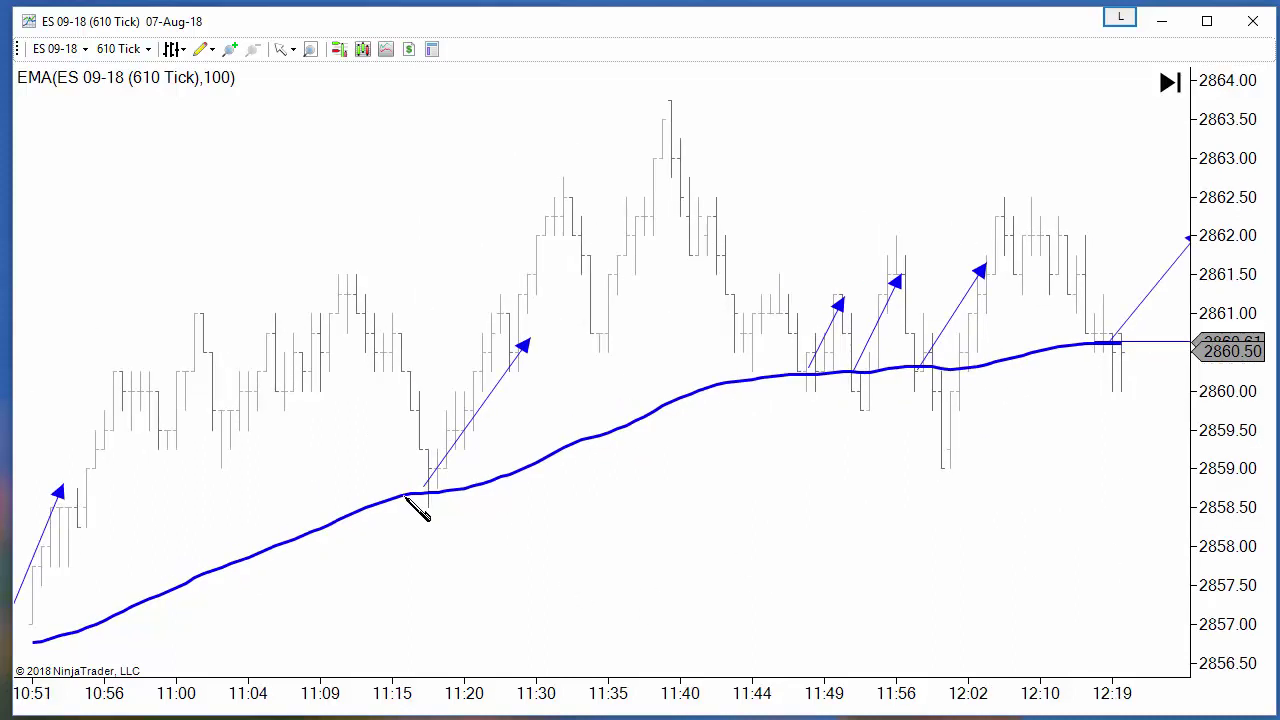
pyautogui.moveTo(396, 509); pyautogui.dragTo(520, 467)
# Zoom in on the 05:31–10:35 bars and draw a horizontal arrow at the EMA.
pyautogui.scroll(3, 1043, 497)
pyautogui.scroll(10, 646, 589)
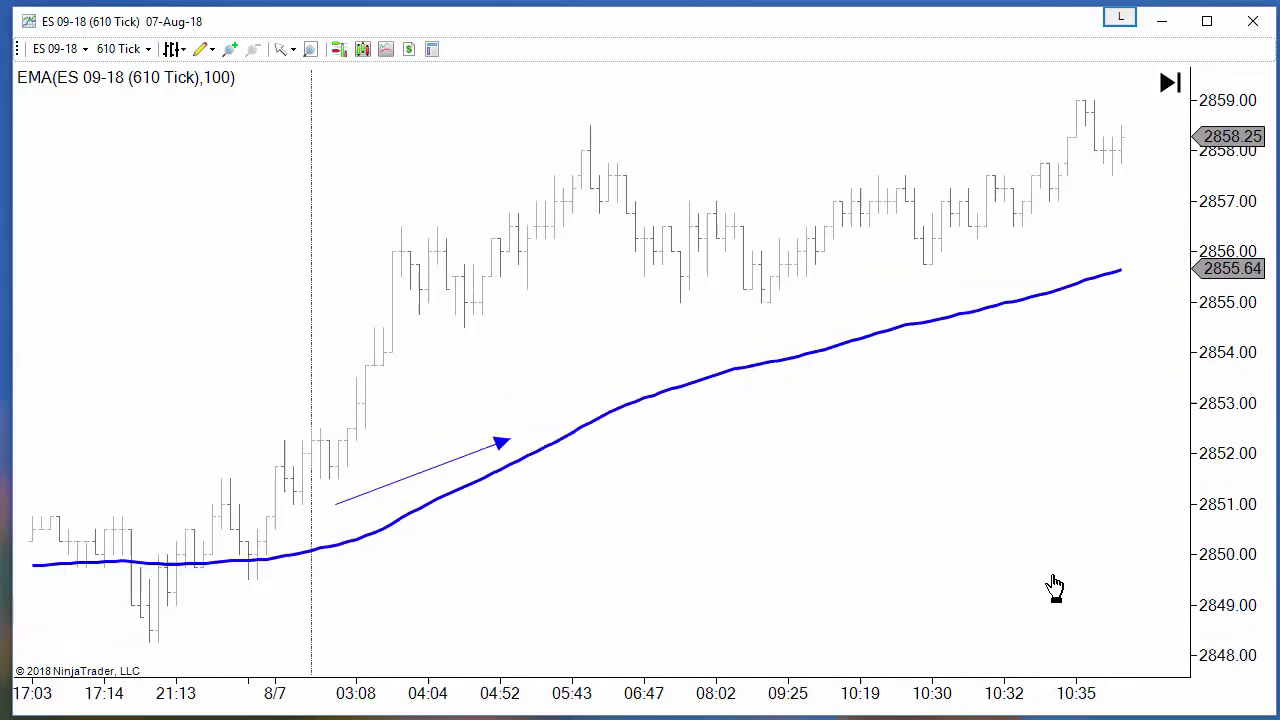
pyautogui.scroll(3, 1055, 588)
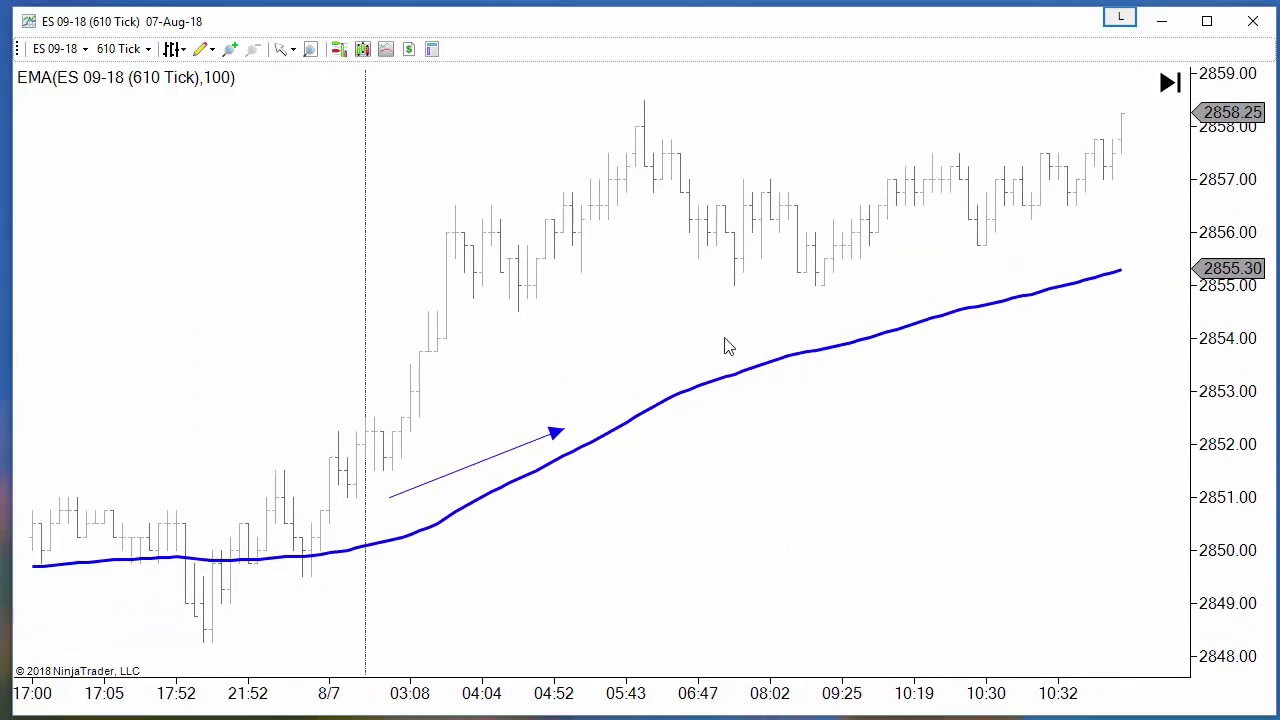
pyautogui.moveTo(893, 695); pyautogui.dragTo(522, 703)
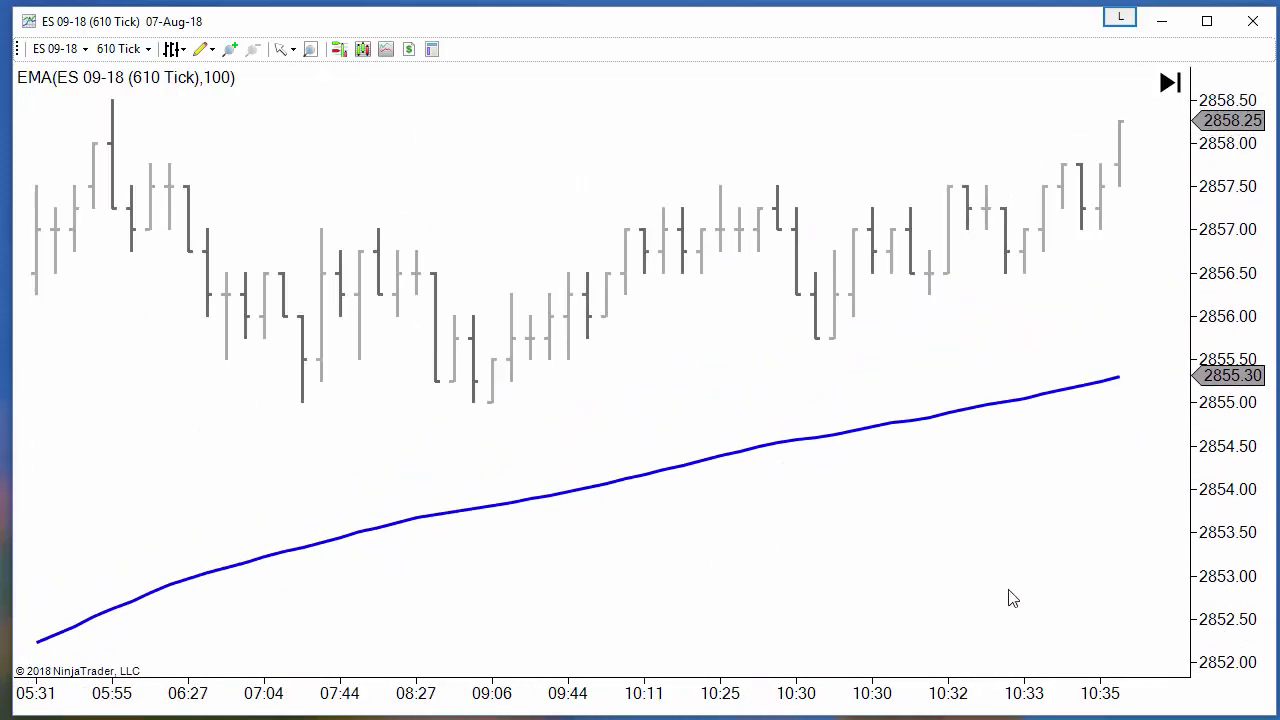
pyautogui.click(1043, 366)
pyautogui.click(1158, 367)
# Move the arrow onto the 2856.25 price next to the last bar and deselect it.
pyautogui.moveTo(1128, 365); pyautogui.dragTo(1106, 374)
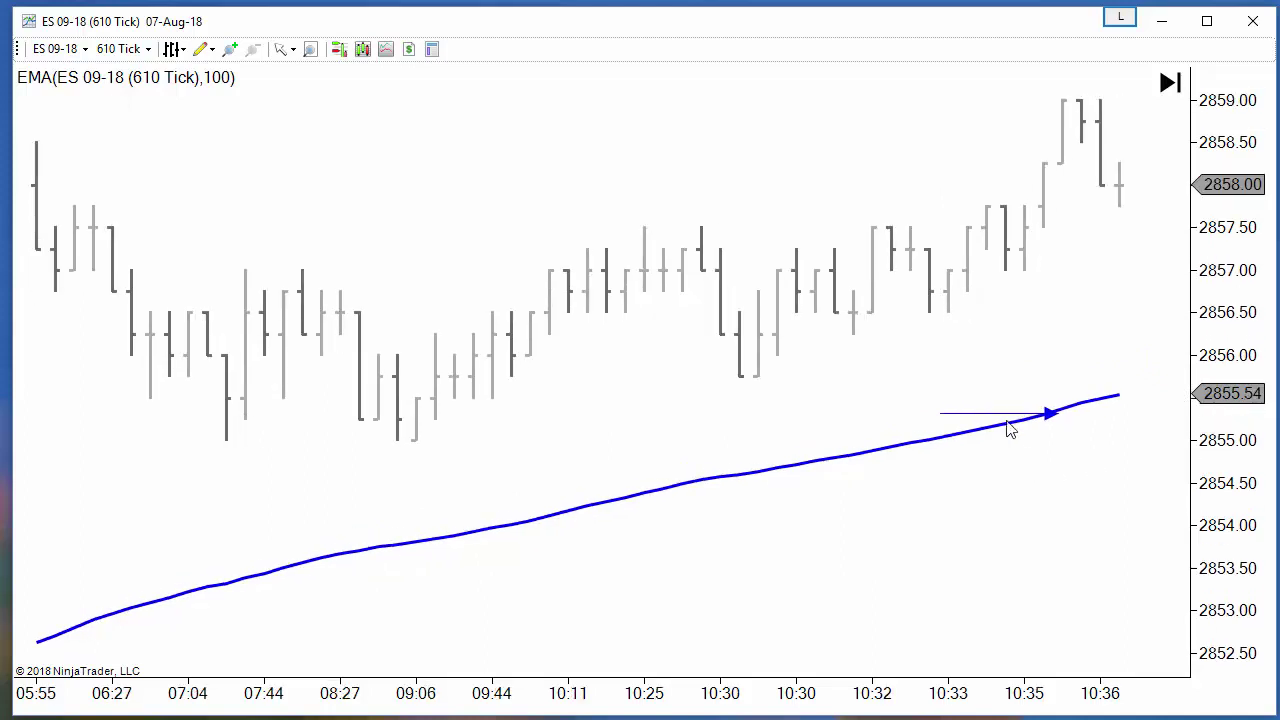
pyautogui.moveTo(1000, 413); pyautogui.dragTo(1071, 389)
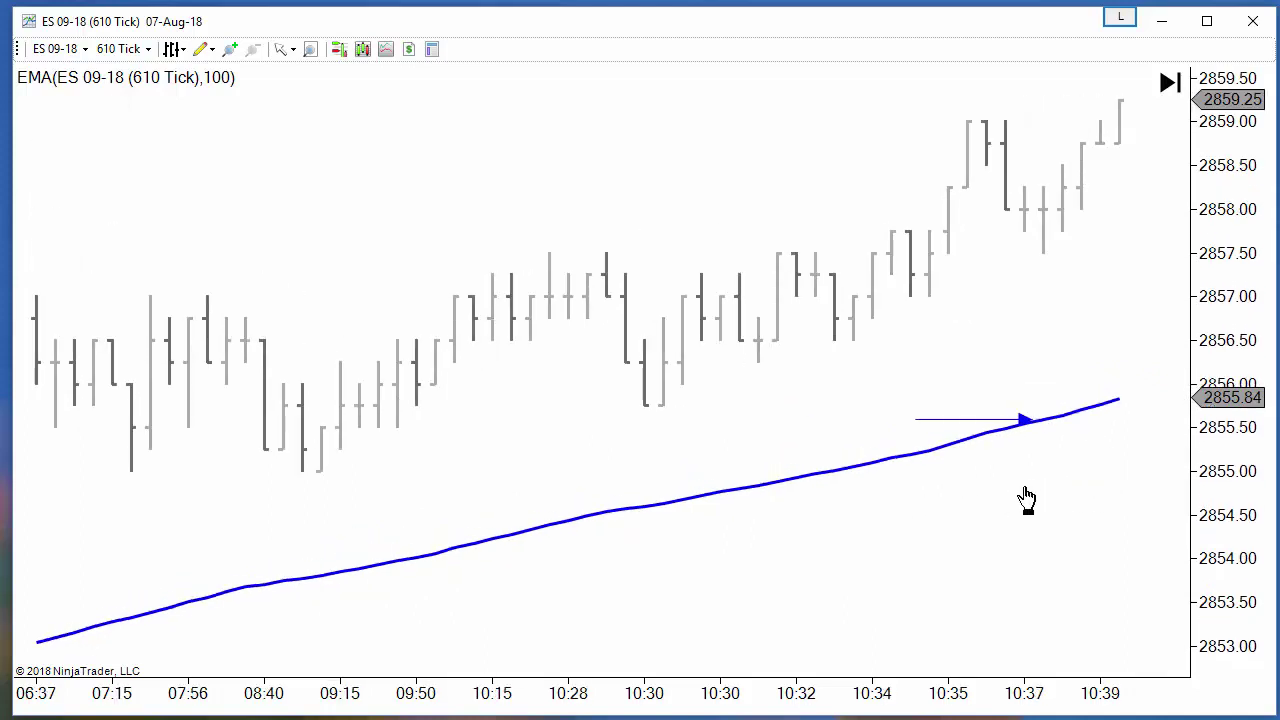
pyautogui.moveTo(986, 417); pyautogui.dragTo(1080, 401)
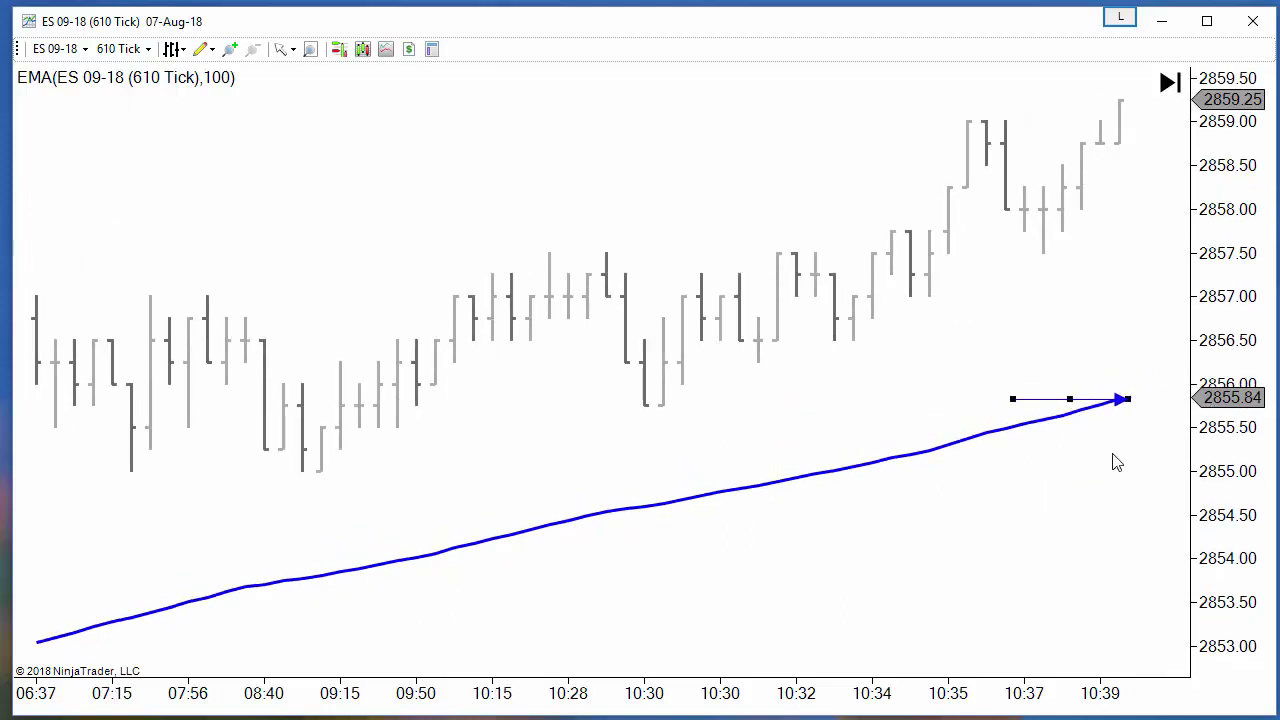
pyautogui.moveTo(960, 445); pyautogui.dragTo(1071, 410)
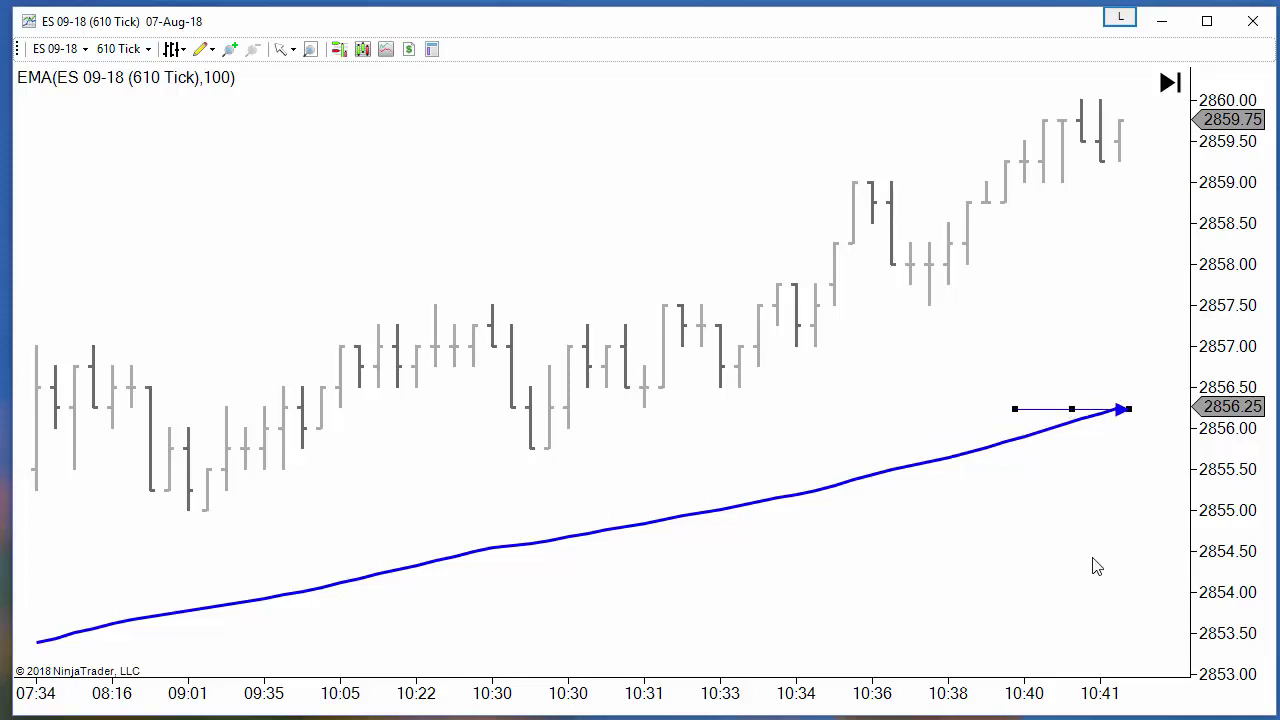
pyautogui.click(863, 603)
pyautogui.moveTo(765, 452); pyautogui.dragTo(1043, 399)
pyautogui.click(957, 543)
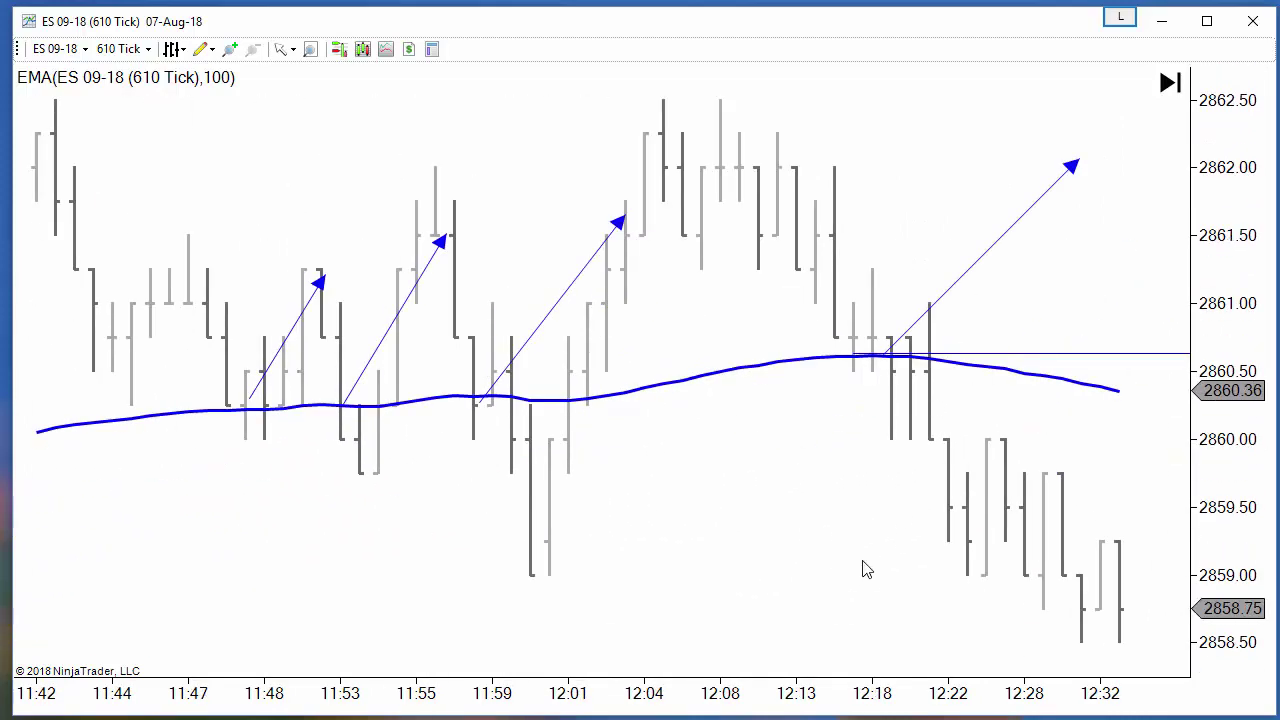
# Draw a horizontal arrow along the EMA and nudge it up onto the line.
pyautogui.scroll(5, 866, 569)
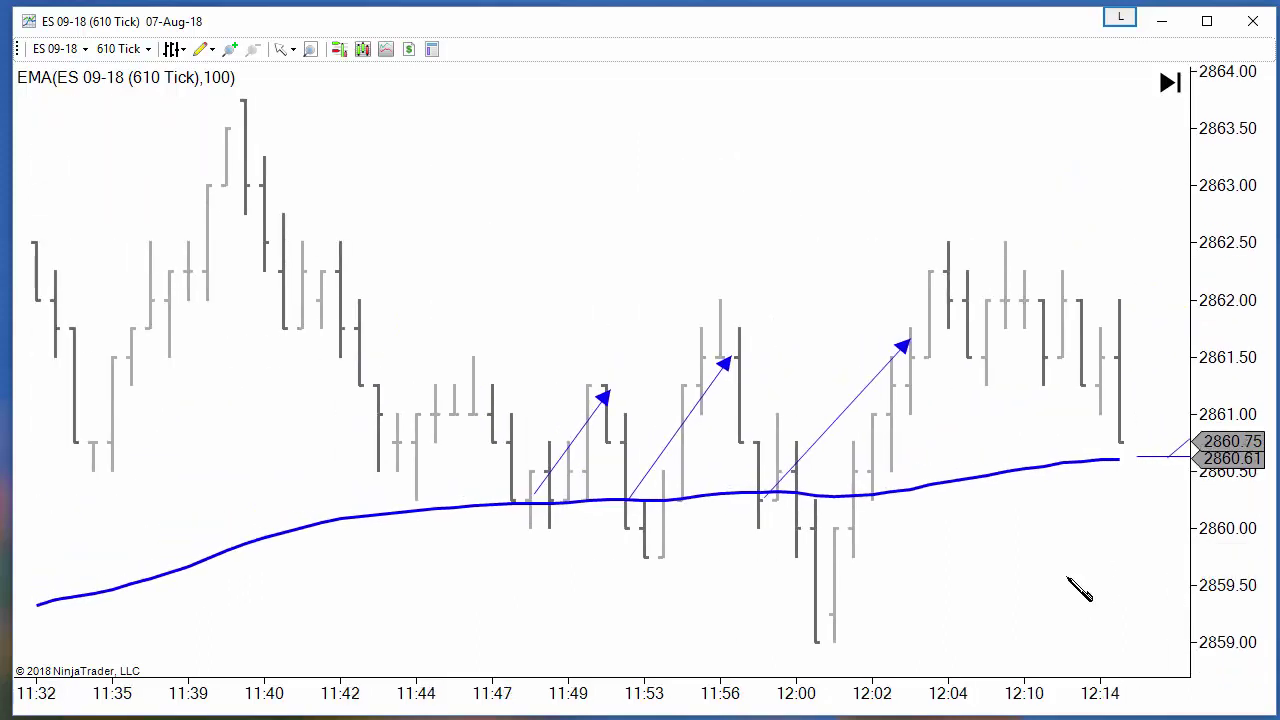
pyautogui.click(975, 464)
pyautogui.click(1115, 464)
pyautogui.scroll(-3, 1014, 637)
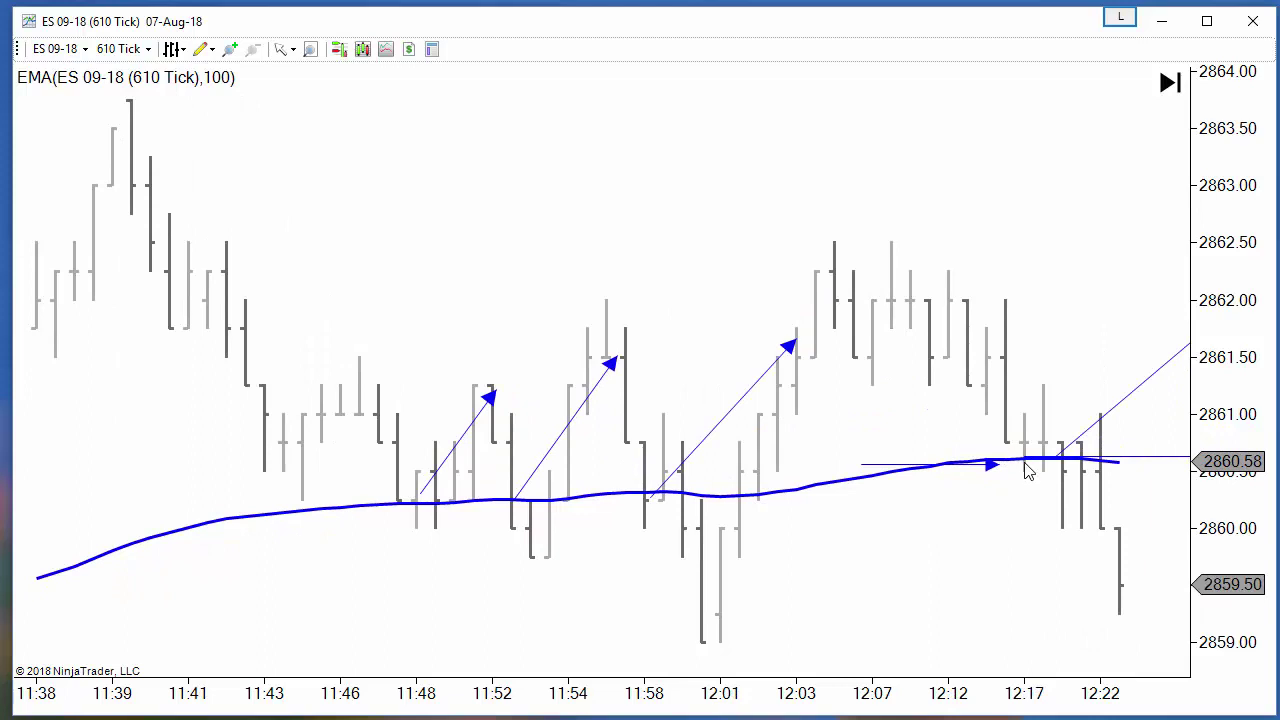
pyautogui.moveTo(1097, 641); pyautogui.dragTo(1020, 643)
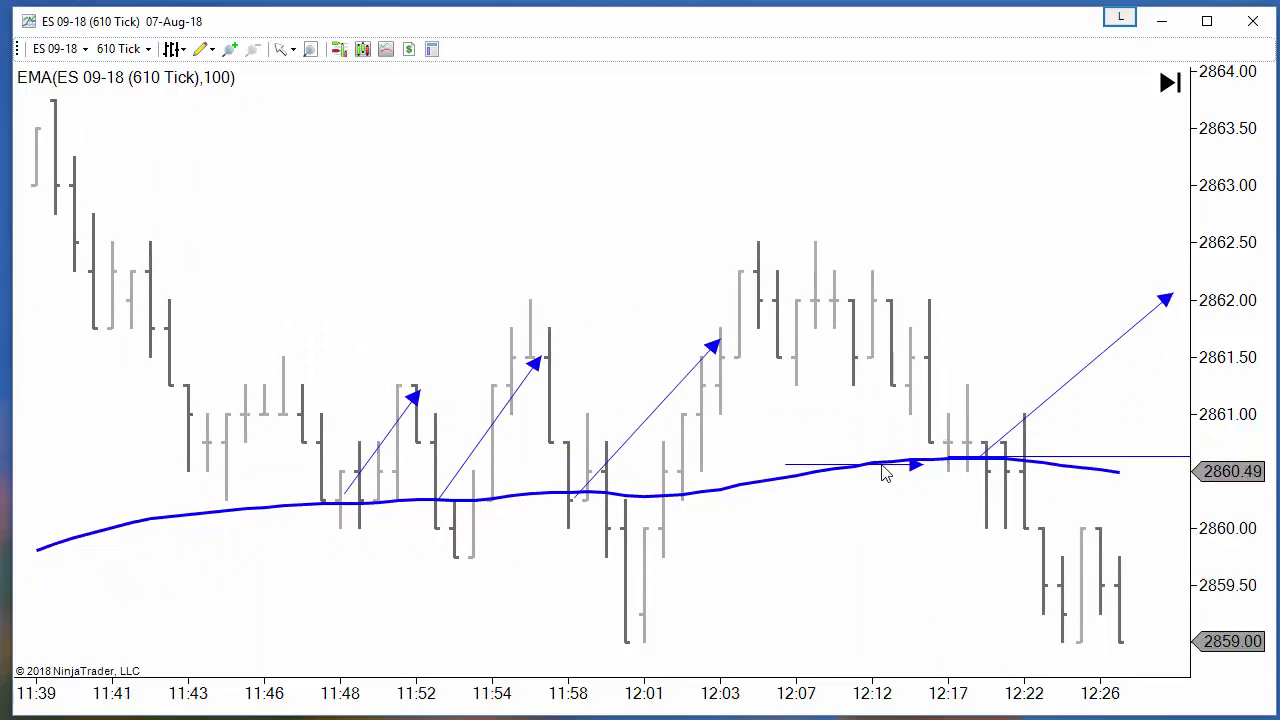
pyautogui.moveTo(883, 464); pyautogui.dragTo(883, 456)
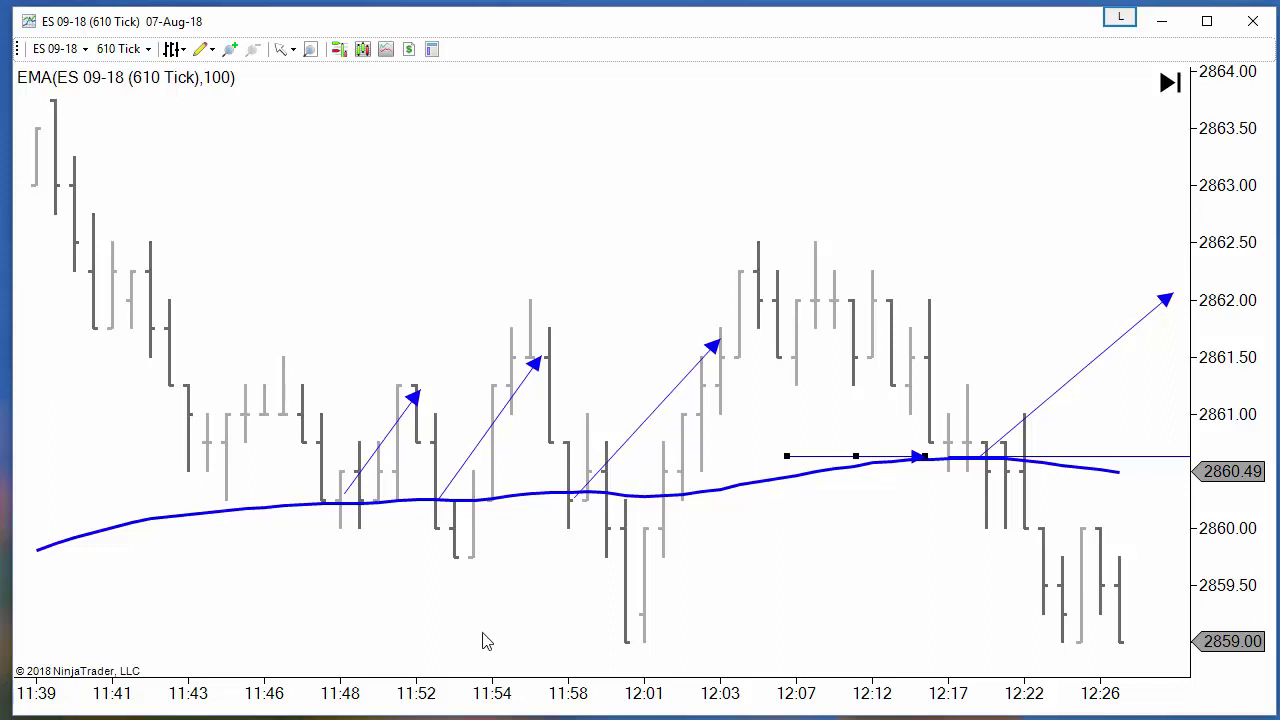
# Move the thin arrow near the last bar down and left and raise its lower end.
pyautogui.scroll(10, 482, 641)
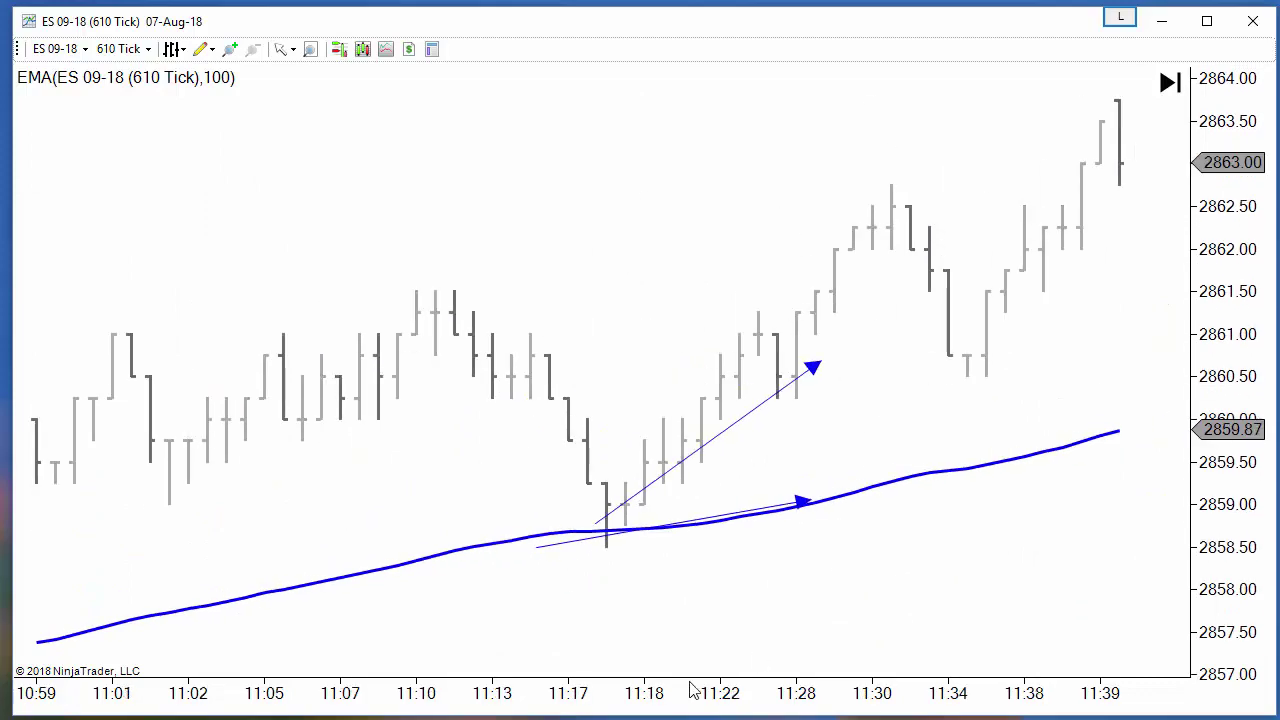
pyautogui.scroll(8, 1091, 543)
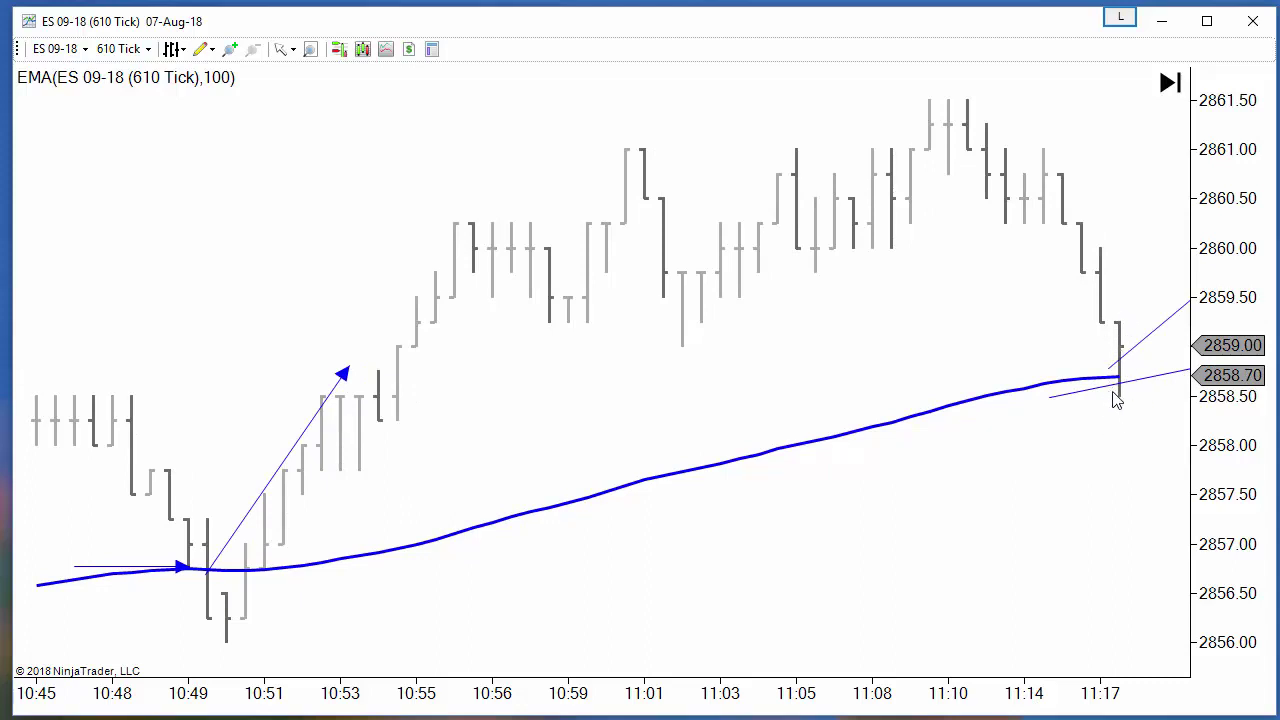
pyautogui.moveTo(1137, 376); pyautogui.dragTo(930, 424)
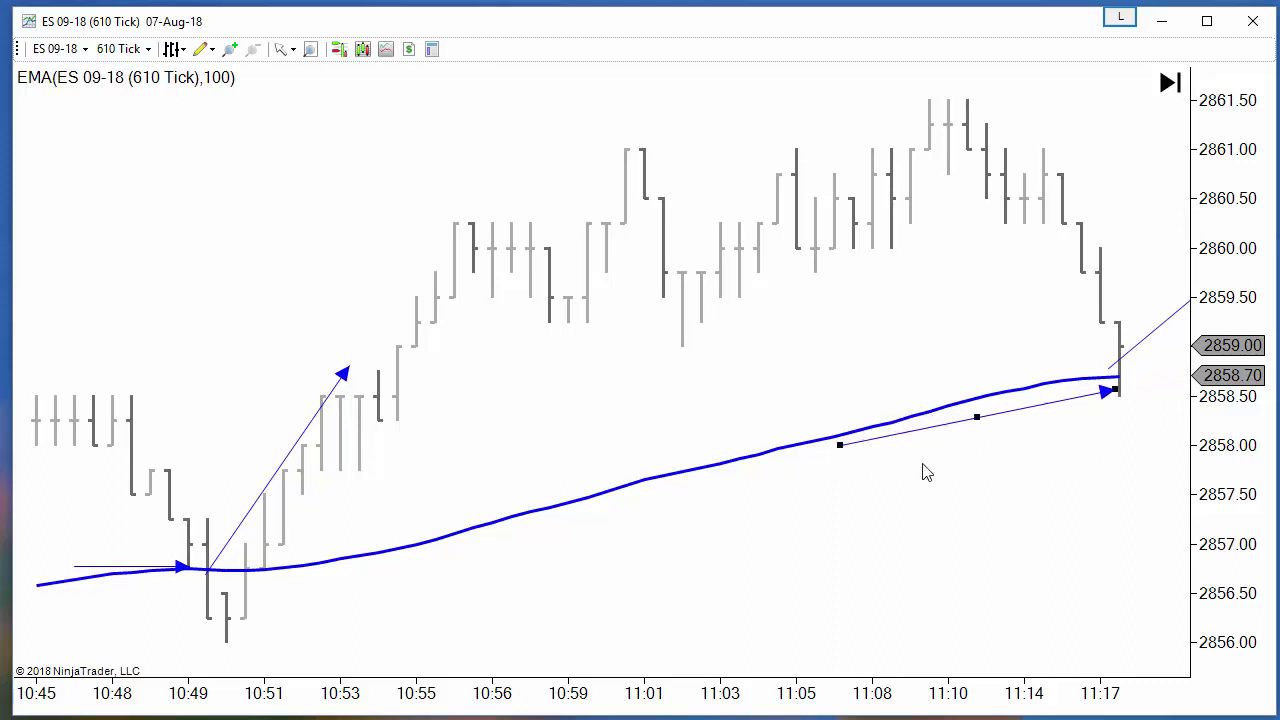
pyautogui.moveTo(1163, 330); pyautogui.dragTo(940, 505)
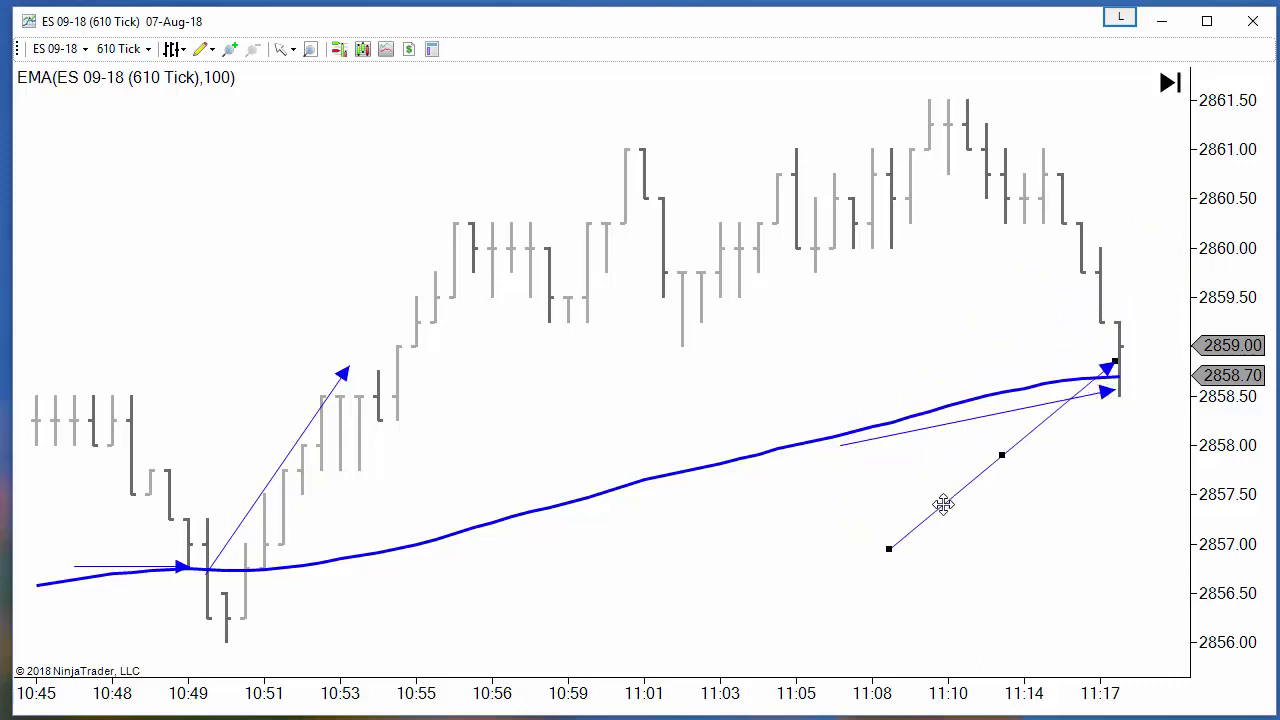
pyautogui.moveTo(890, 550); pyautogui.dragTo(910, 383)
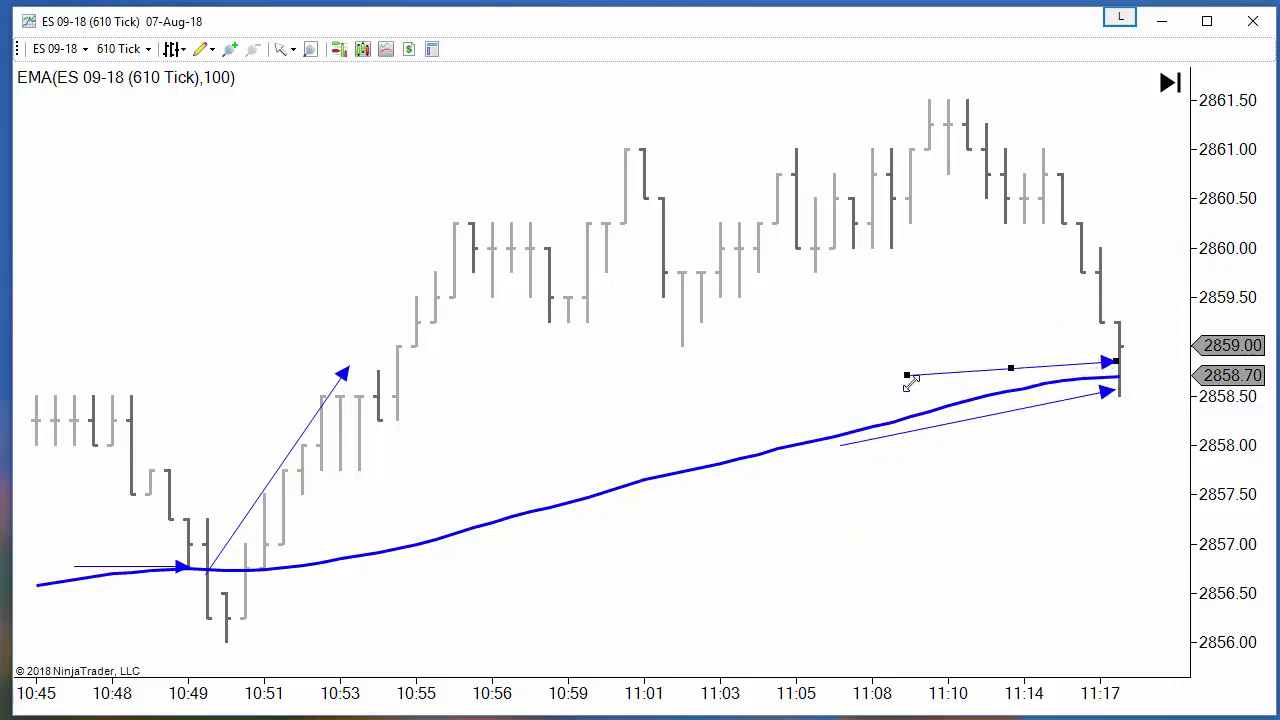
pyautogui.click(1110, 576)
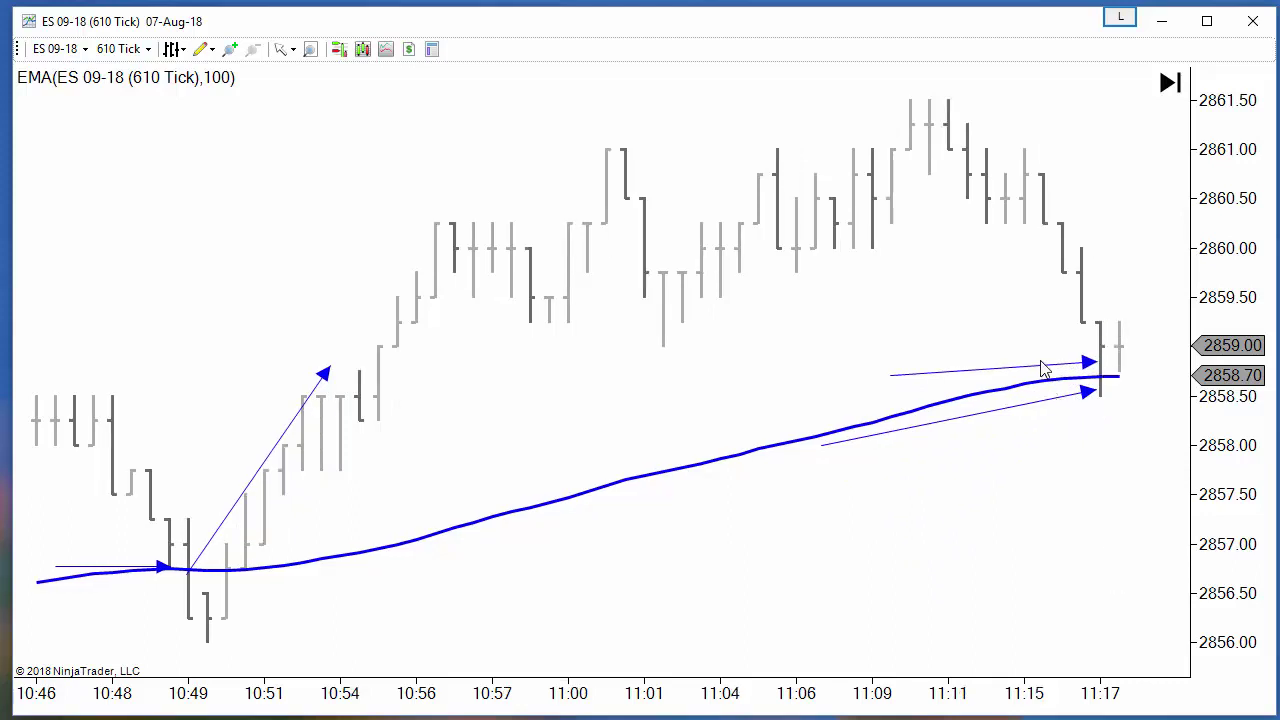
# Fine-tune the upper and lower arrows at the 12:19 pullback toward the 2859 lows.
pyautogui.moveTo(1040, 375); pyautogui.dragTo(1061, 365)
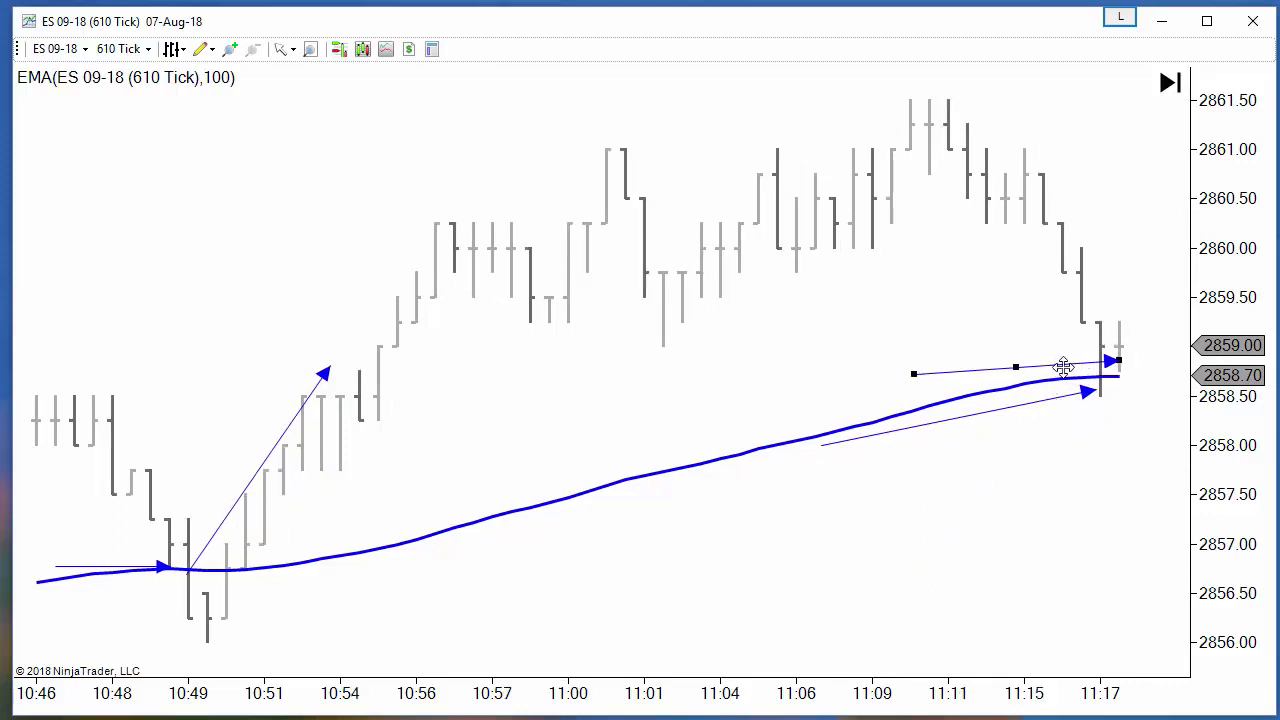
pyautogui.moveTo(1147, 487); pyautogui.dragTo(973, 493)
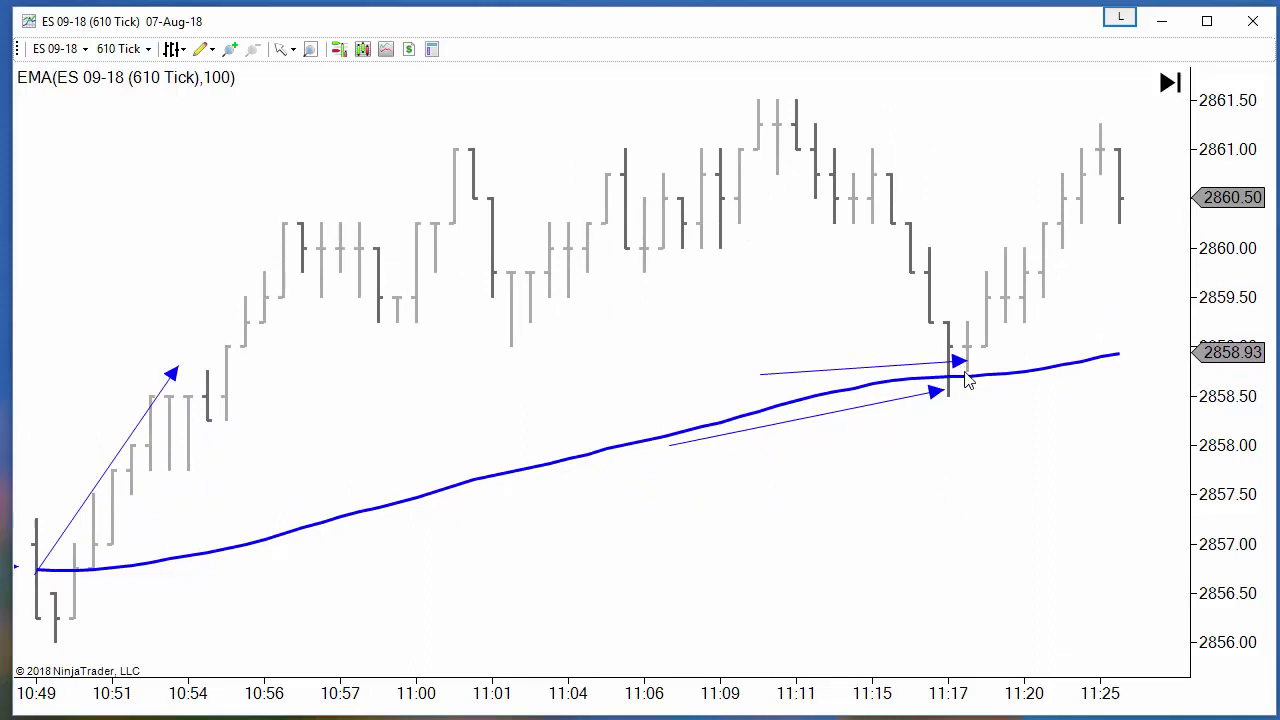
pyautogui.moveTo(938, 370)
pyautogui.mouseDown()
pyautogui.moveTo(922, 364)
pyautogui.moveTo(936, 361)
pyautogui.mouseUp()
pyautogui.moveTo(915, 397); pyautogui.dragTo(920, 419)
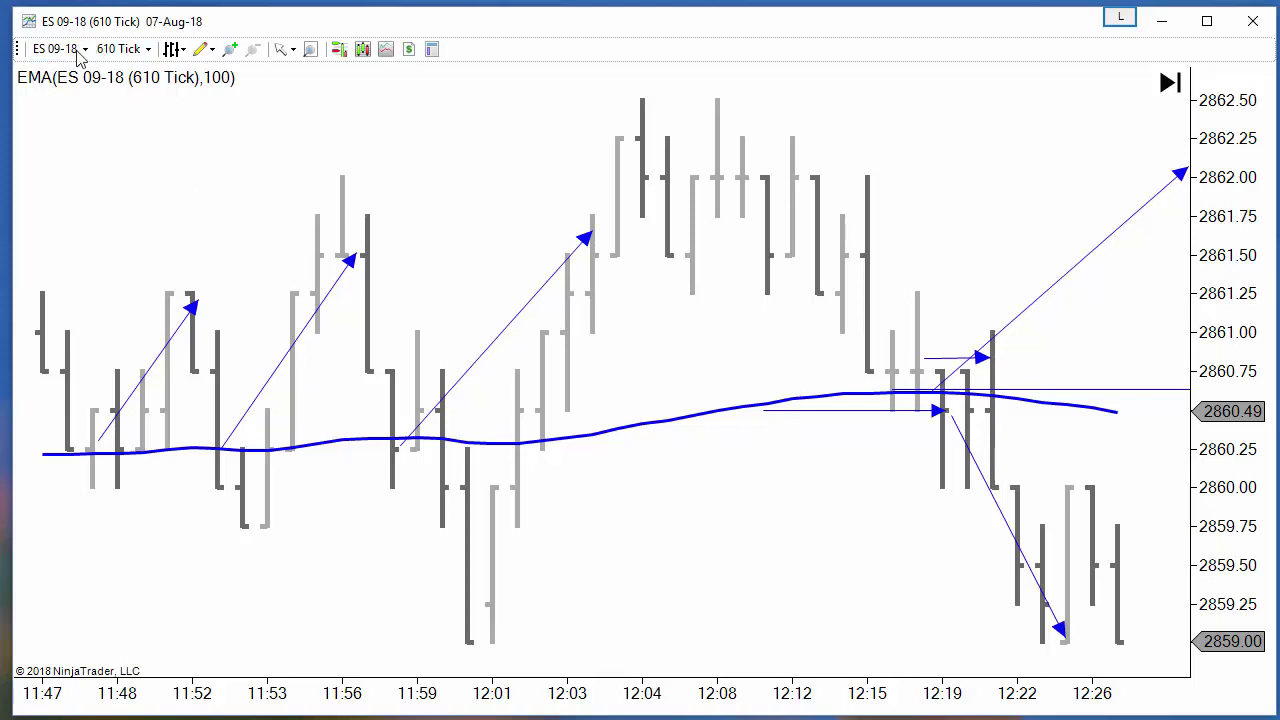
pyautogui.rightClick(206, 146)
# Change the chart's data series bar type to UniRenko.
pyautogui.click(311, 215)
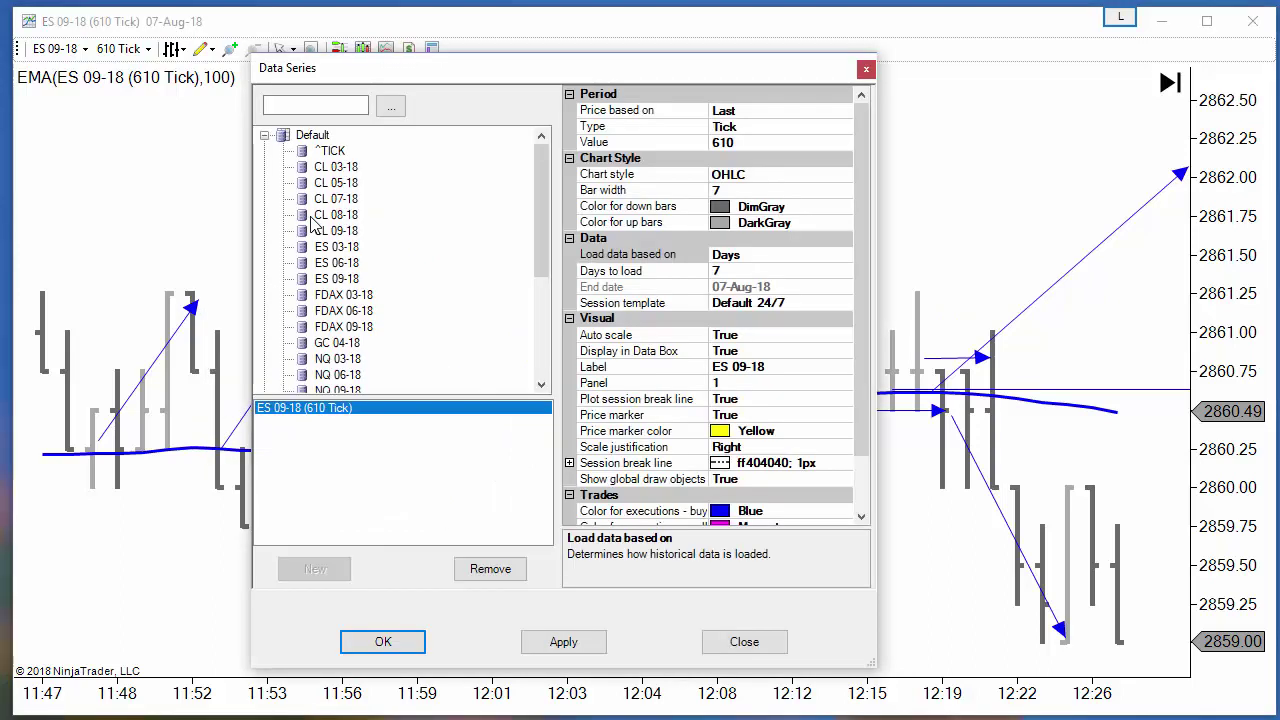
pyautogui.click(770, 130)
pyautogui.click(846, 127)
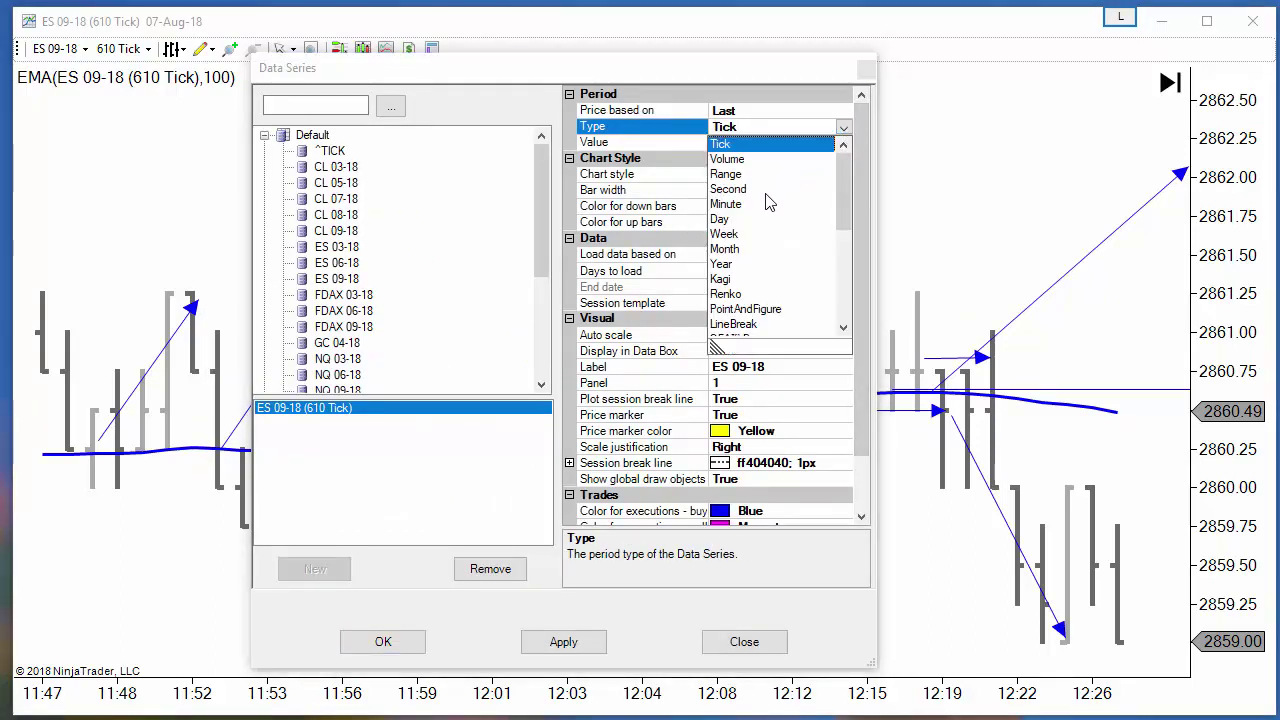
pyautogui.scroll(-4, 740, 300)
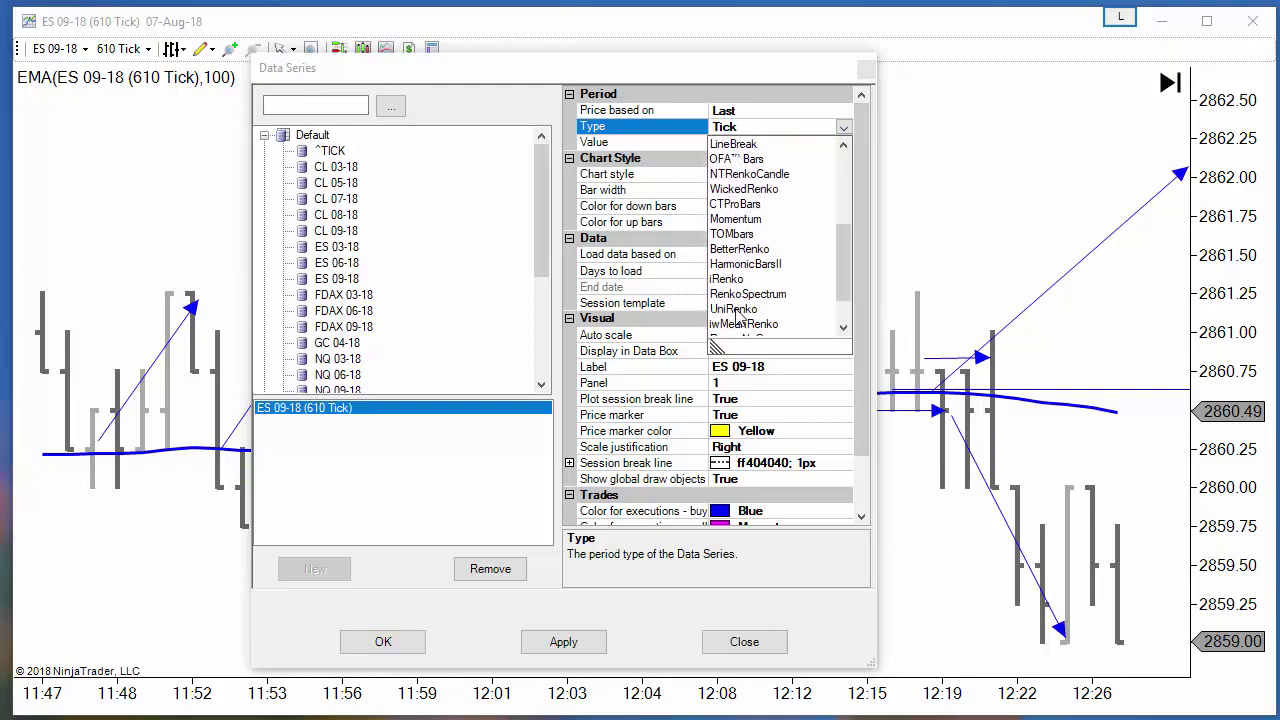
pyautogui.click(736, 310)
pyautogui.click(398, 647)
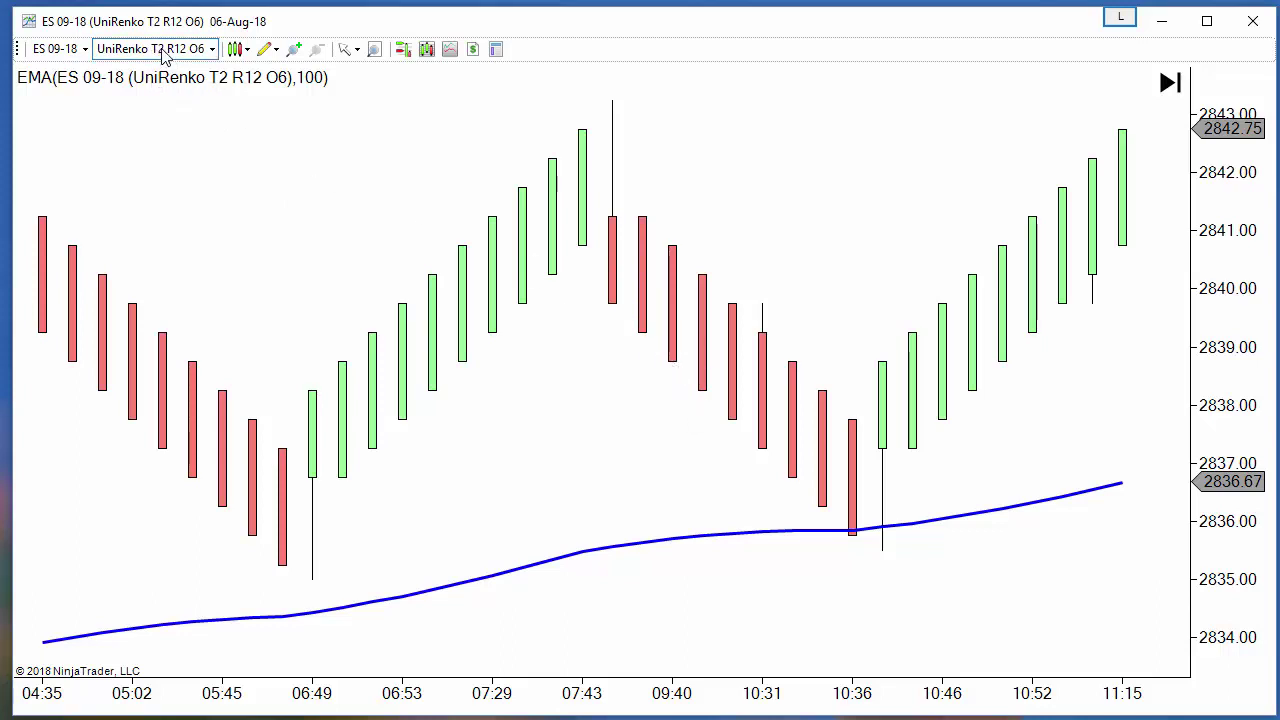
# Review the UniRenko Open Offset, Tick Trend and Tick Reversal settings, then close the dialog.
pyautogui.rightClick(331, 107)
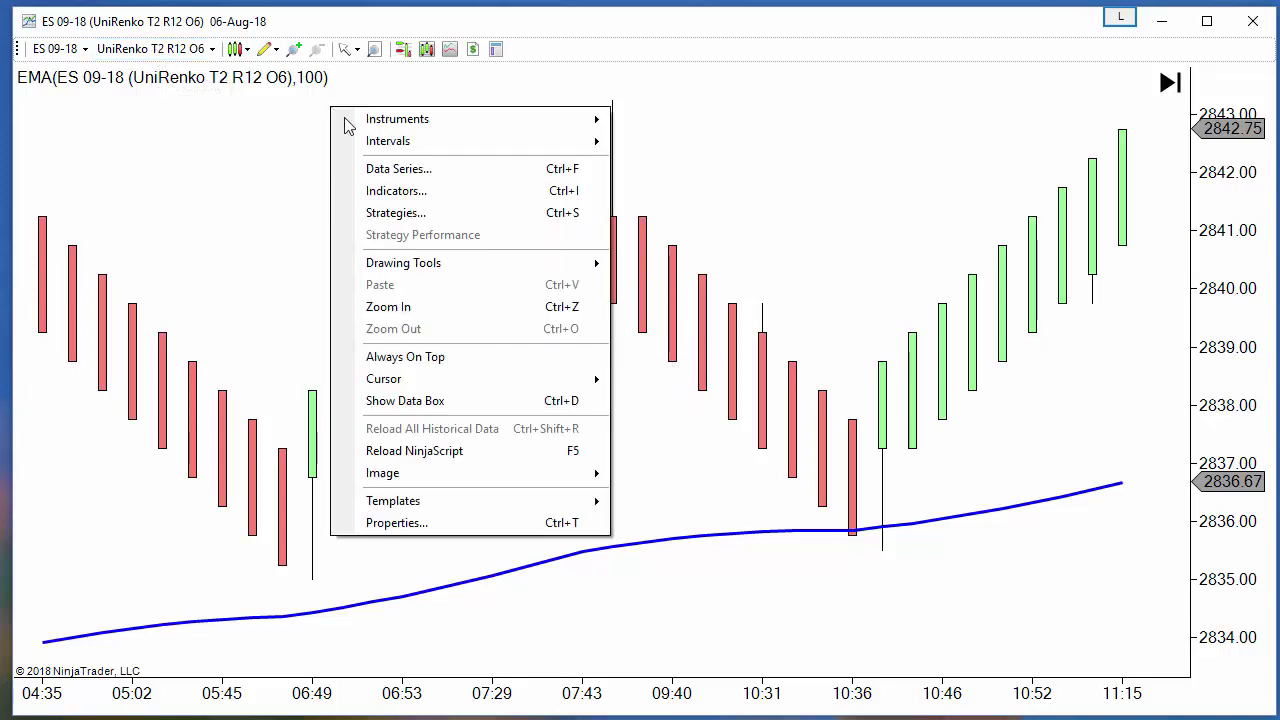
pyautogui.click(415, 177)
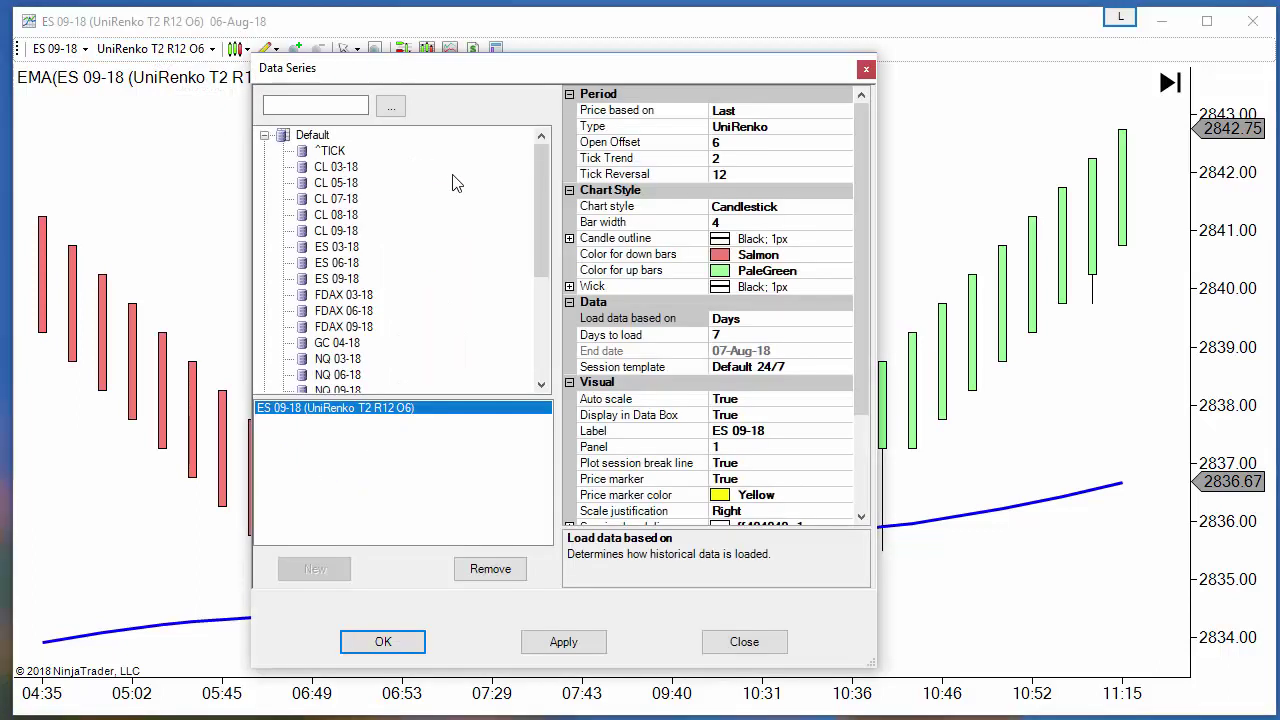
pyautogui.click(716, 144)
pyautogui.click(748, 158)
pyautogui.click(752, 176)
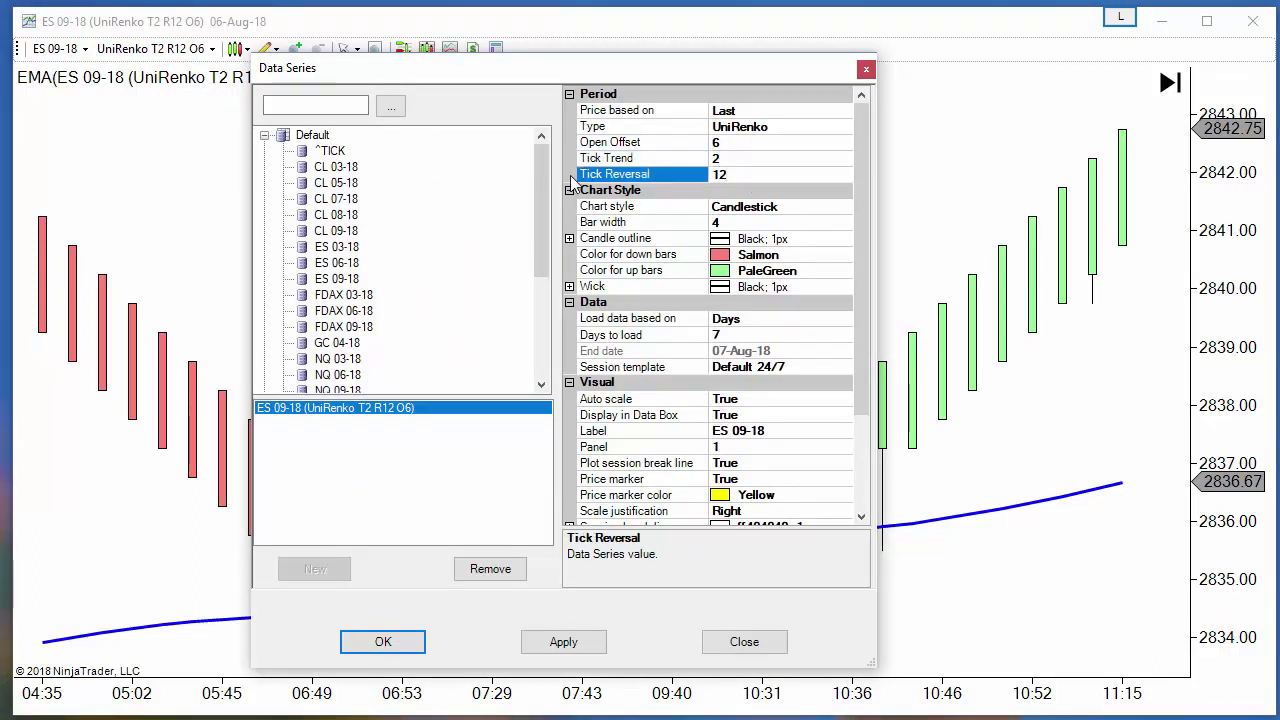
pyautogui.click(733, 160)
pyautogui.click(732, 145)
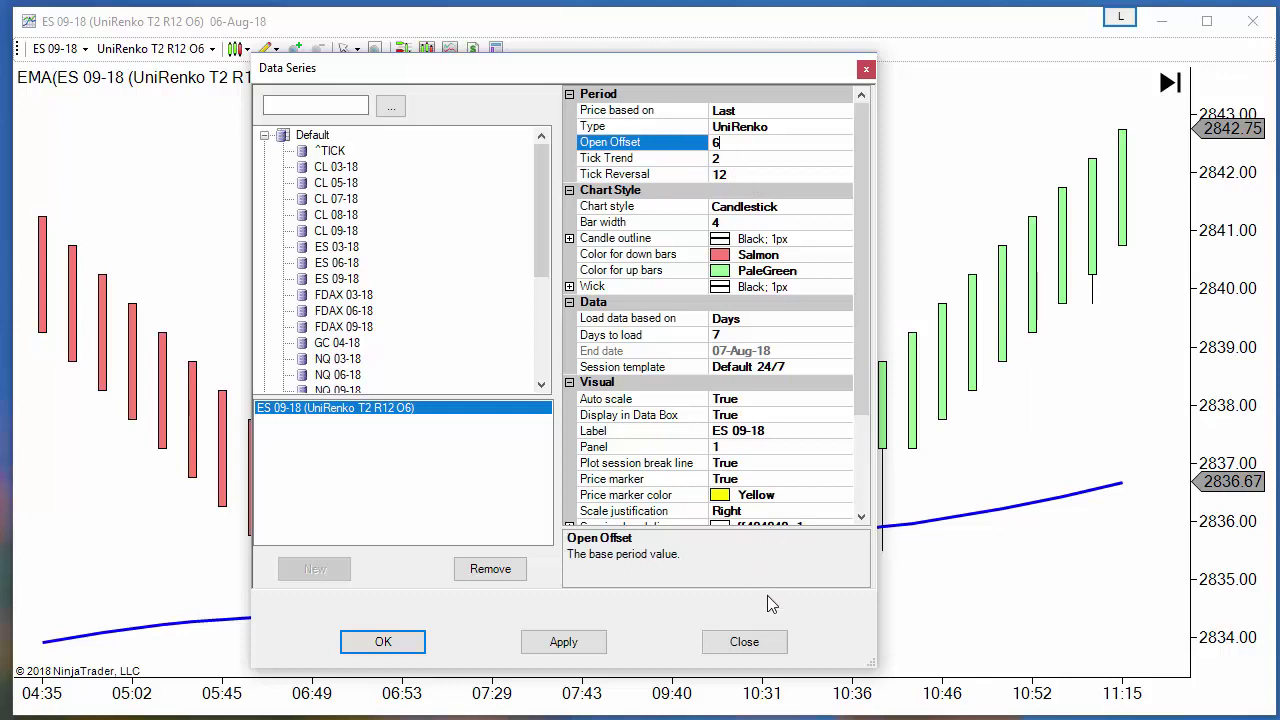
pyautogui.click(756, 643)
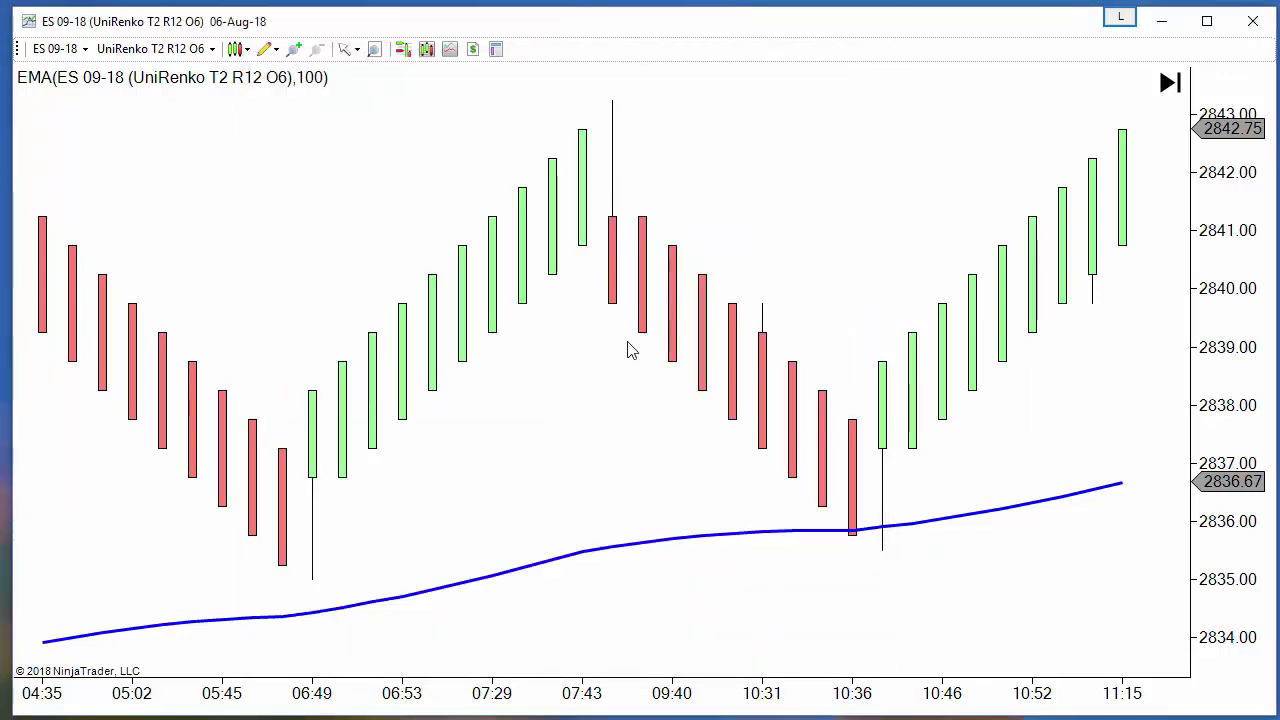
pyautogui.click(611, 302)
# Finish a down-arrow at the red bar, then draw two arrows from the EMA up to the 10:36 bars.
pyautogui.click(638, 338)
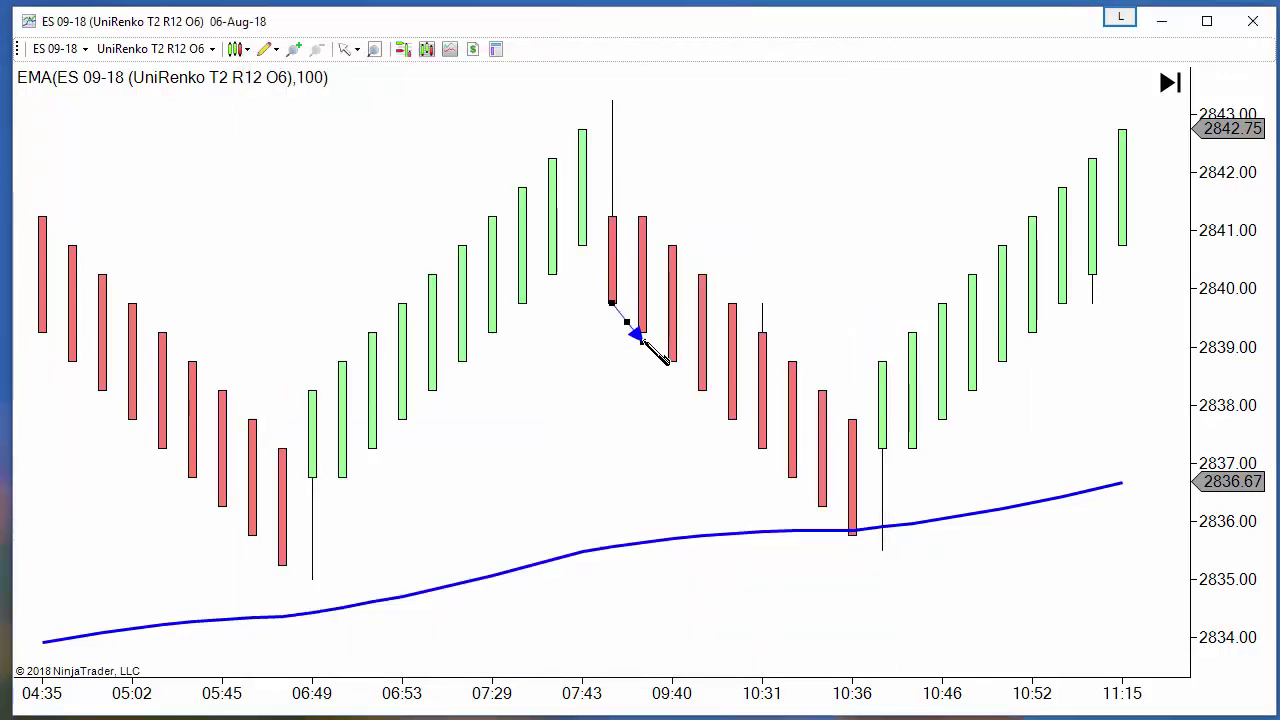
pyautogui.click(612, 306)
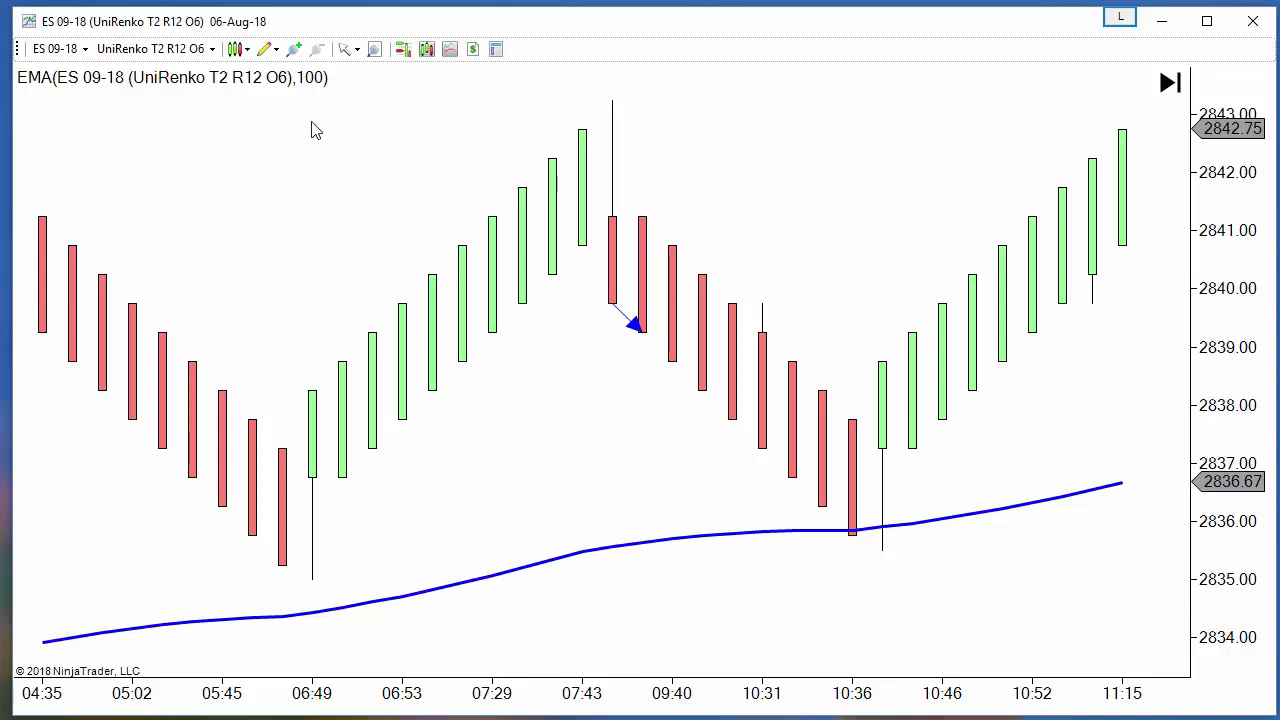
pyautogui.click(856, 537)
pyautogui.click(884, 363)
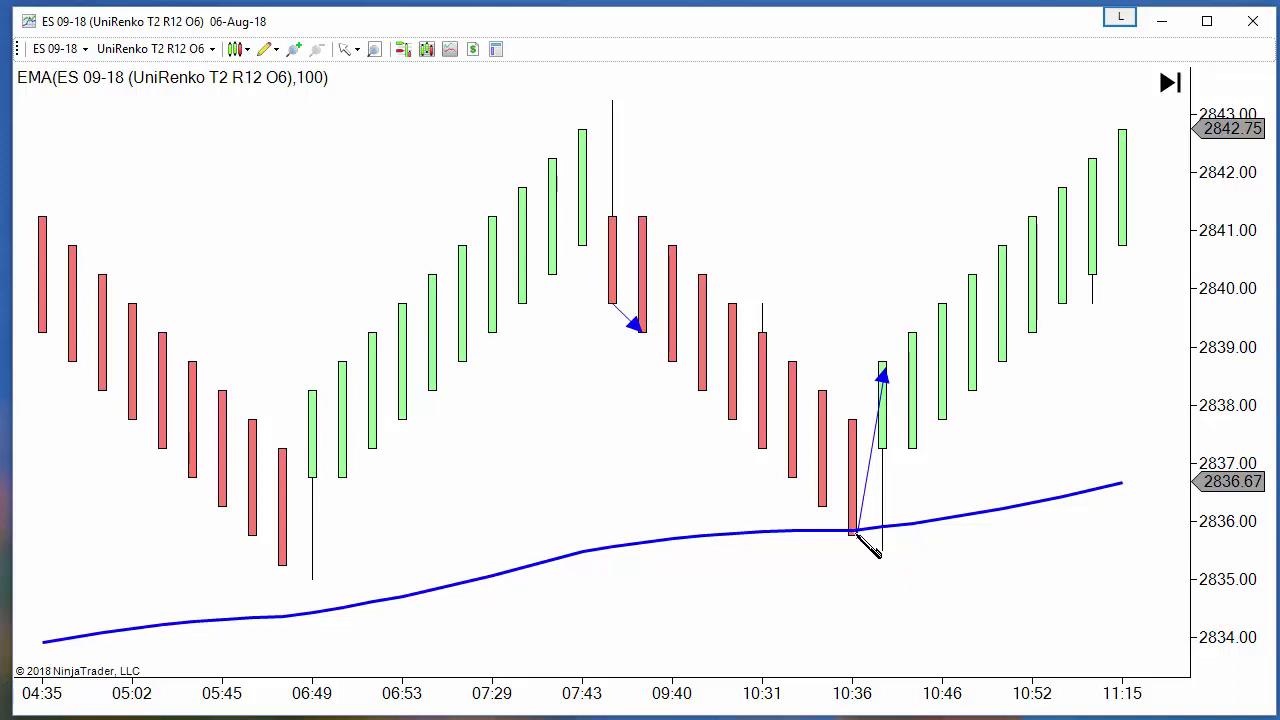
pyautogui.moveTo(856, 533); pyautogui.dragTo(881, 448)
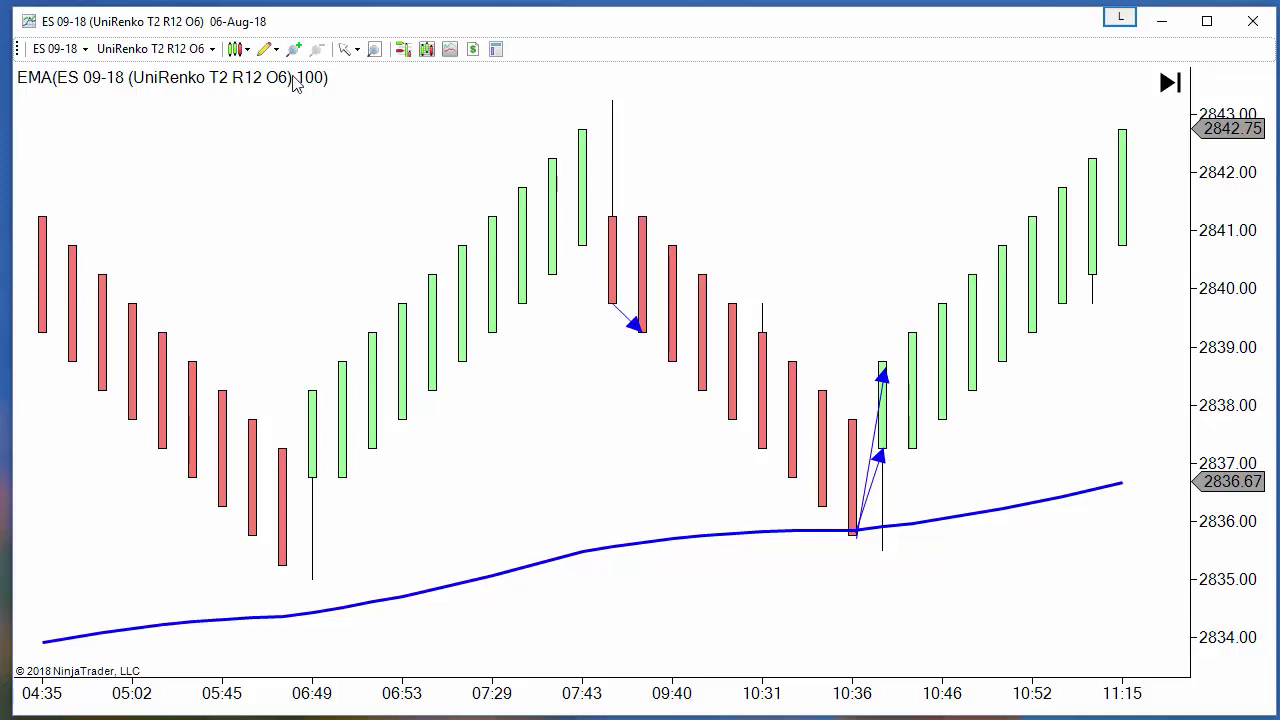
# Set the UniRenko Tick Trend to 1 and apply it to the chart.
pyautogui.rightClick(418, 154)
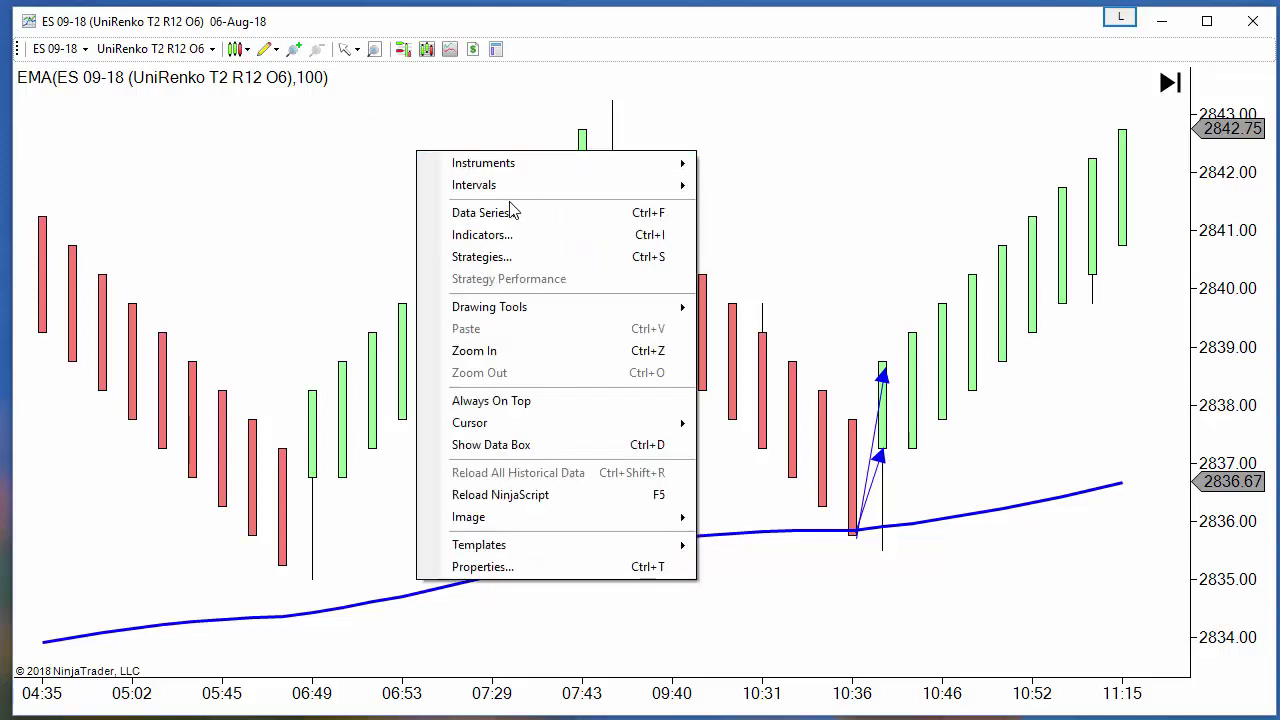
pyautogui.click(509, 209)
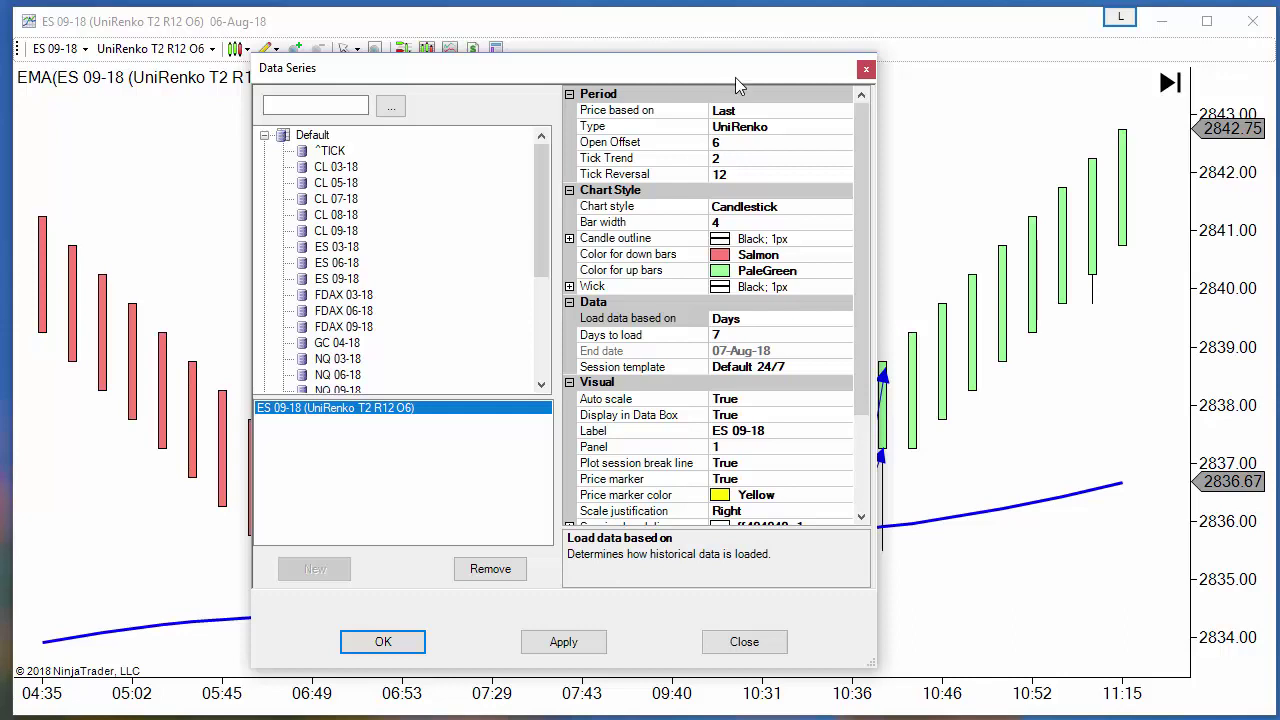
pyautogui.moveTo(730, 78); pyautogui.dragTo(203, 146)
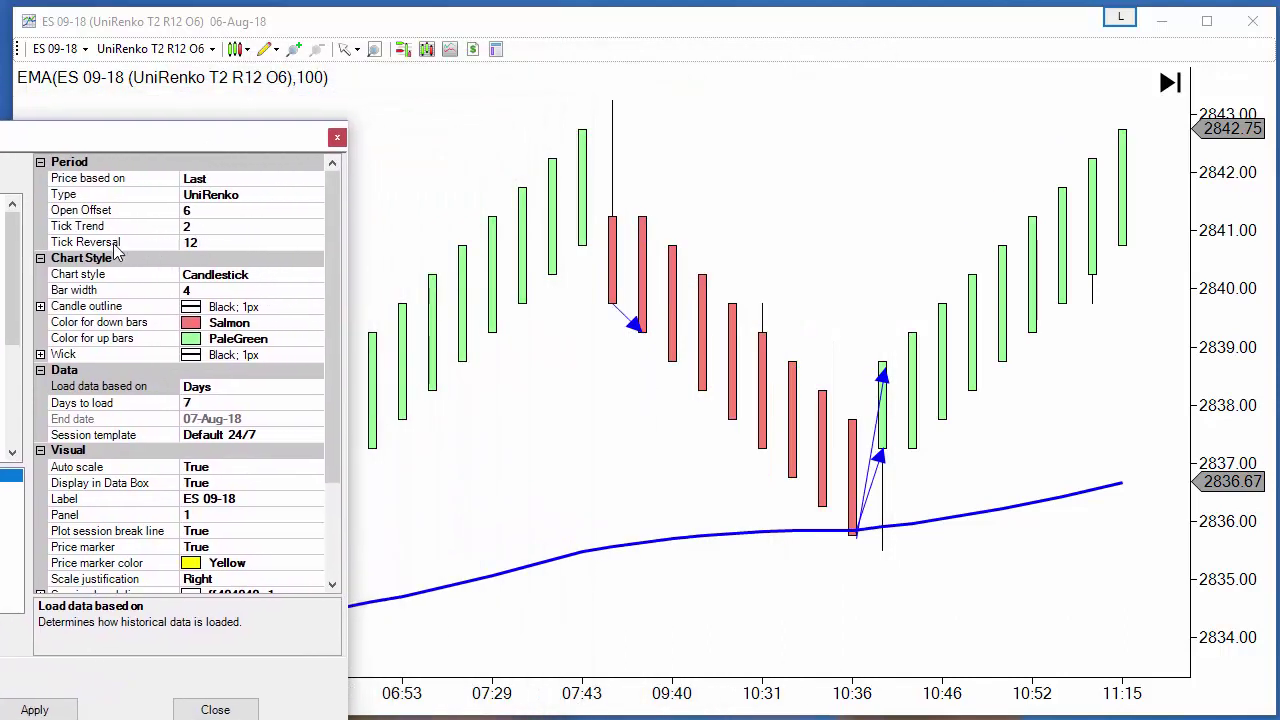
pyautogui.click(217, 243)
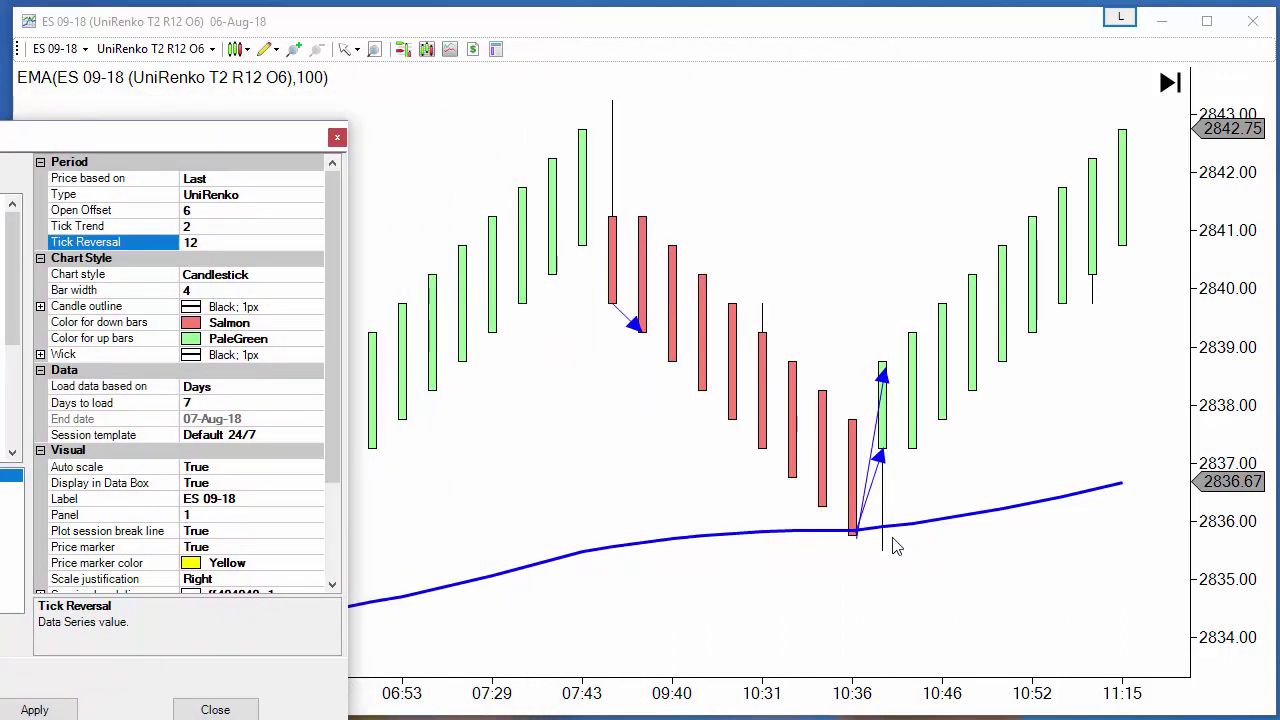
pyautogui.click(207, 228)
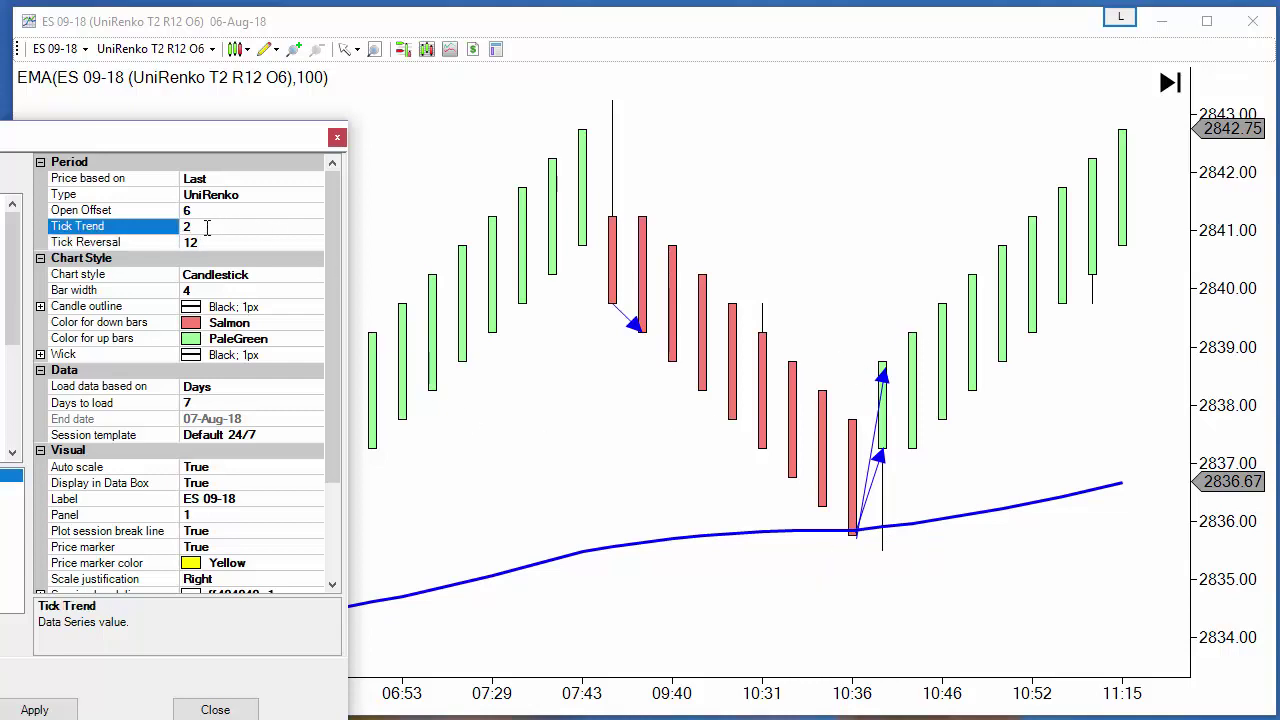
pyautogui.press('BackSpace')
pyautogui.write('1')
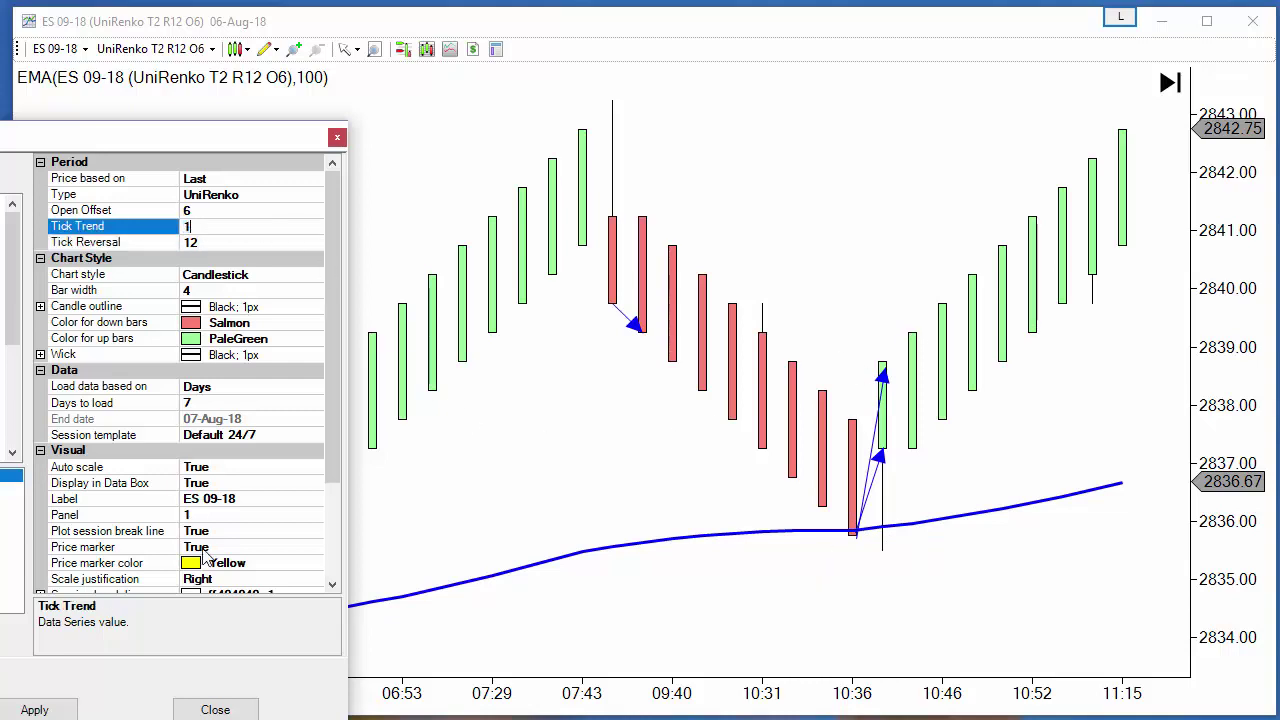
pyautogui.click(59, 713)
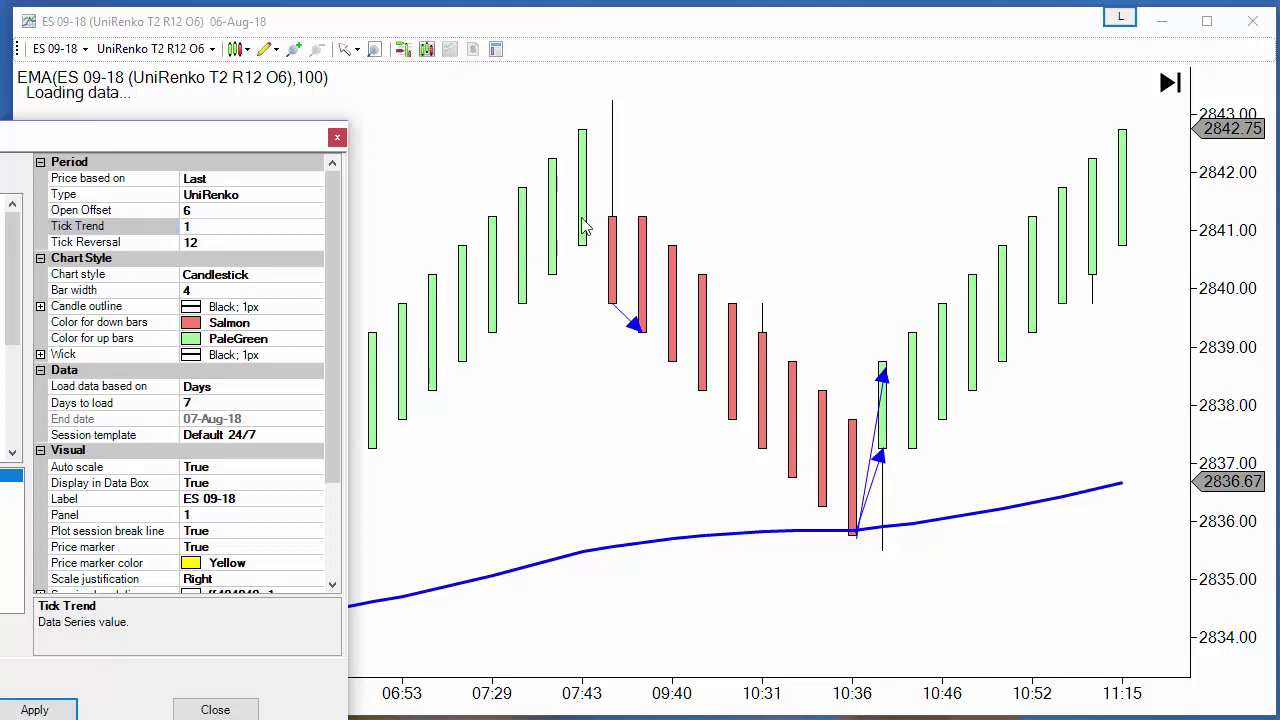
# Set the Open Offset to 1, apply it, and close the Data Series settings.
pyautogui.moveTo(242, 137); pyautogui.dragTo(286, 121)
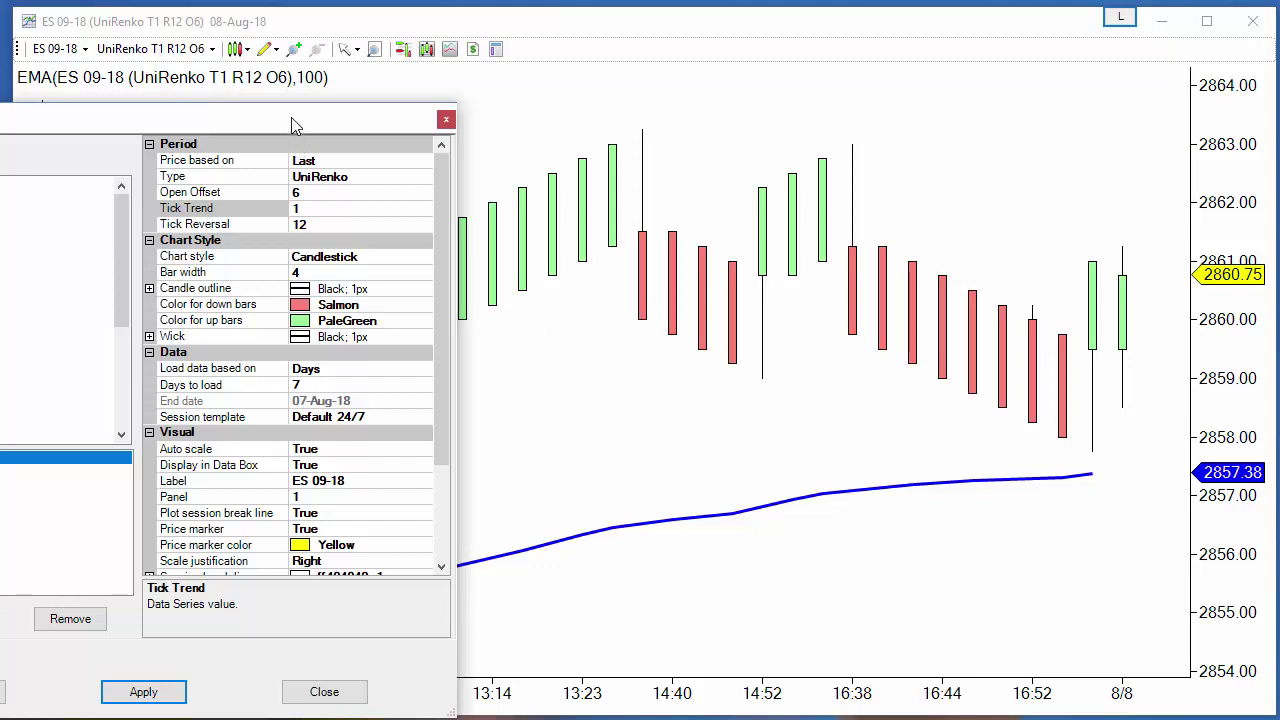
pyautogui.moveTo(291, 117); pyautogui.dragTo(341, 113)
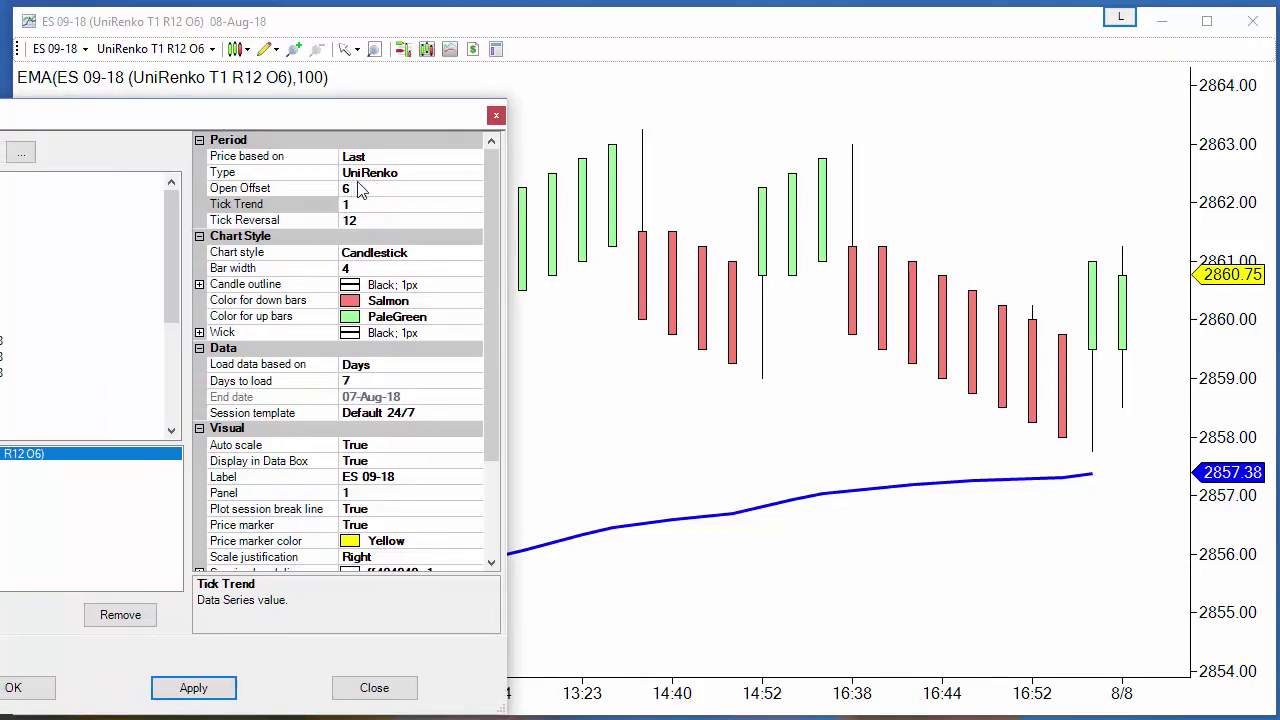
pyautogui.click(363, 193)
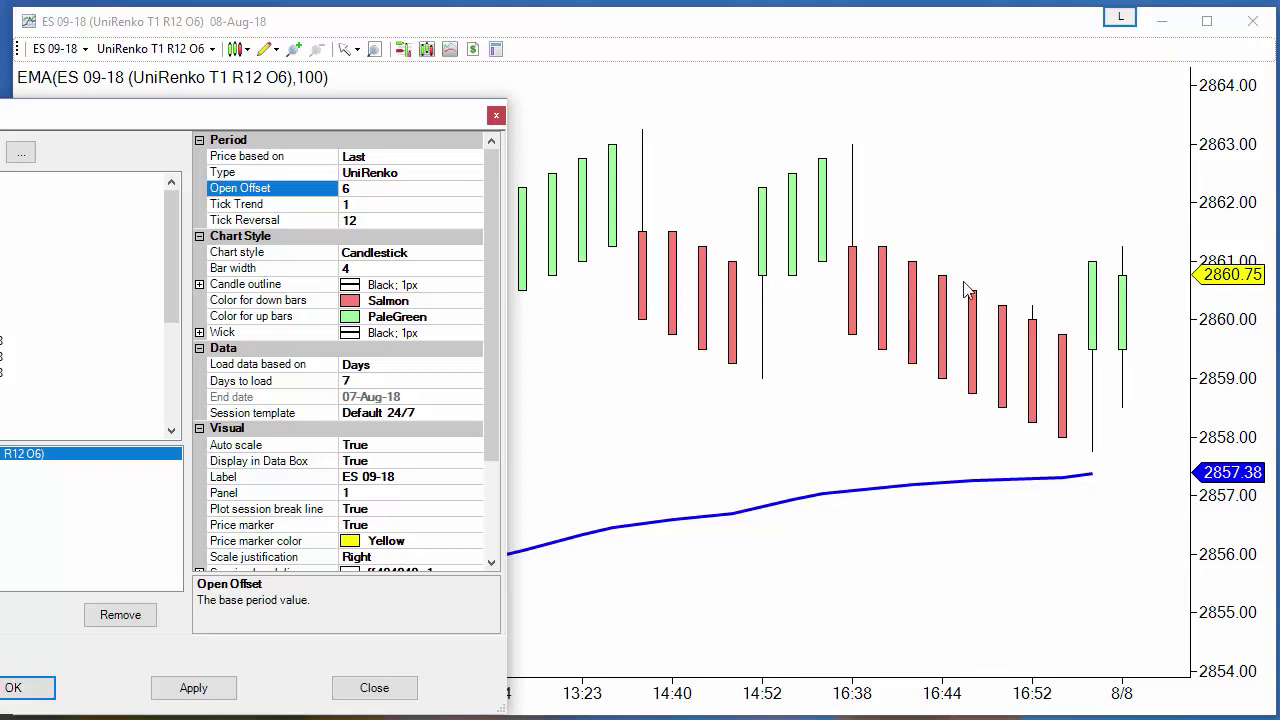
pyautogui.click(353, 192)
pyautogui.click(213, 698)
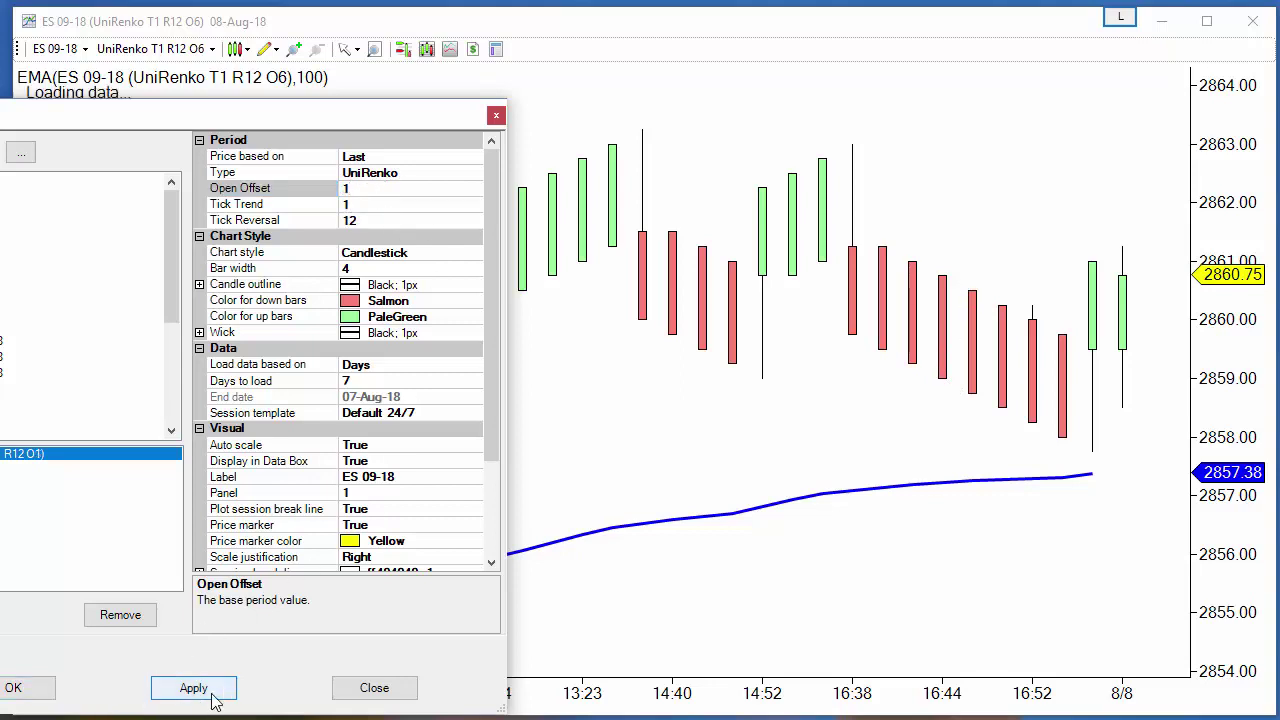
pyautogui.click(400, 690)
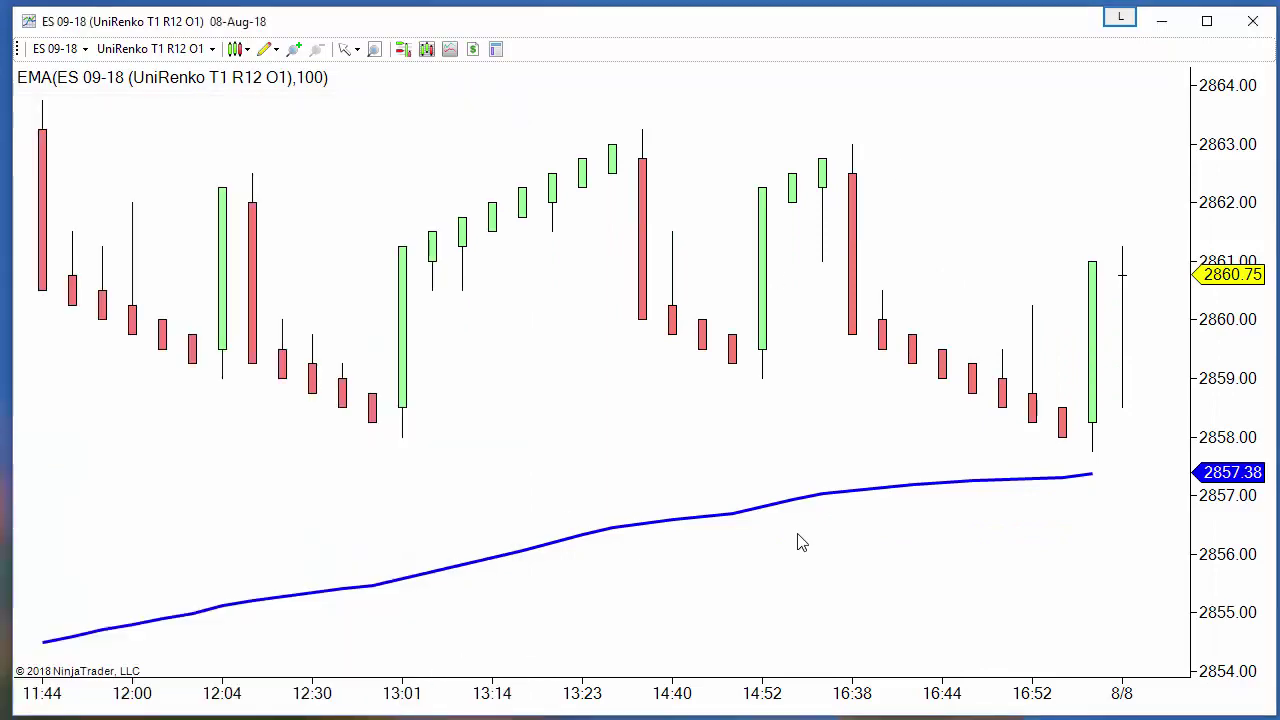
# Change the EMA indicator's Period from 100 to 10 so it hugs the UniRenko bars.
pyautogui.scroll(5, 700, 400)
pyautogui.scroll(1, 417, 446)
pyautogui.scroll(8, 617, 494)
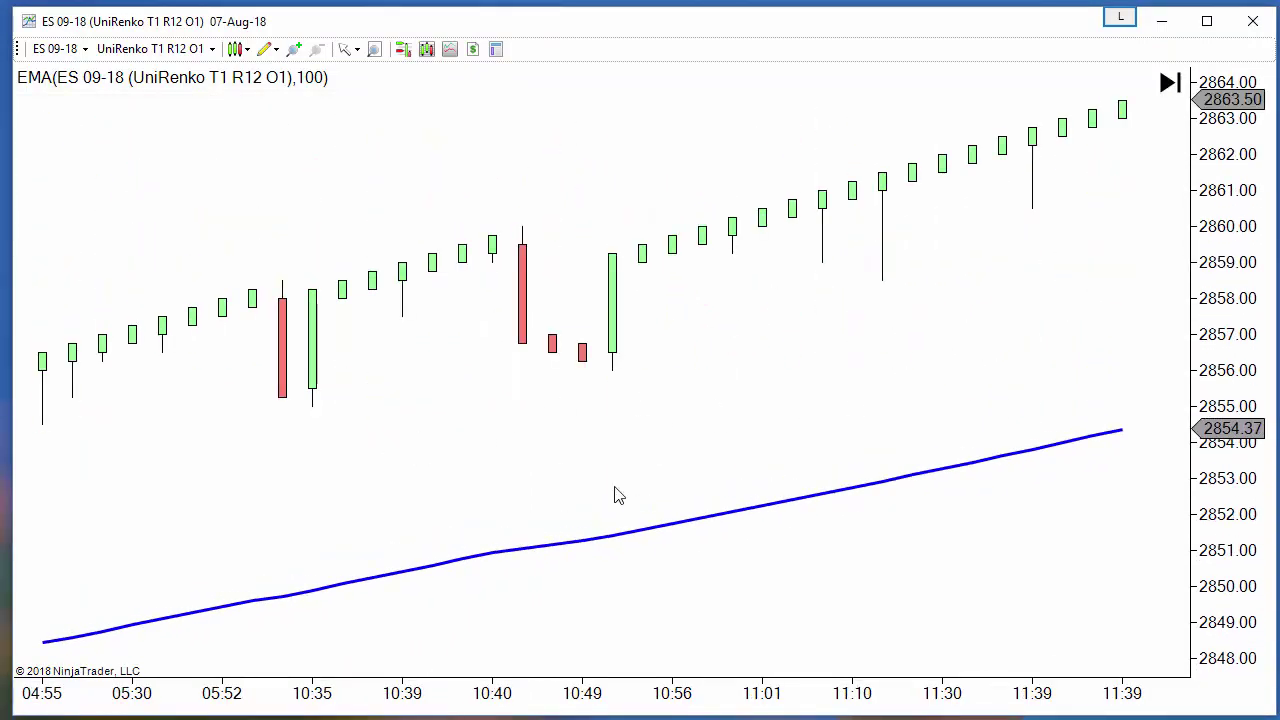
pyautogui.moveTo(836, 405); pyautogui.dragTo(343, 340)
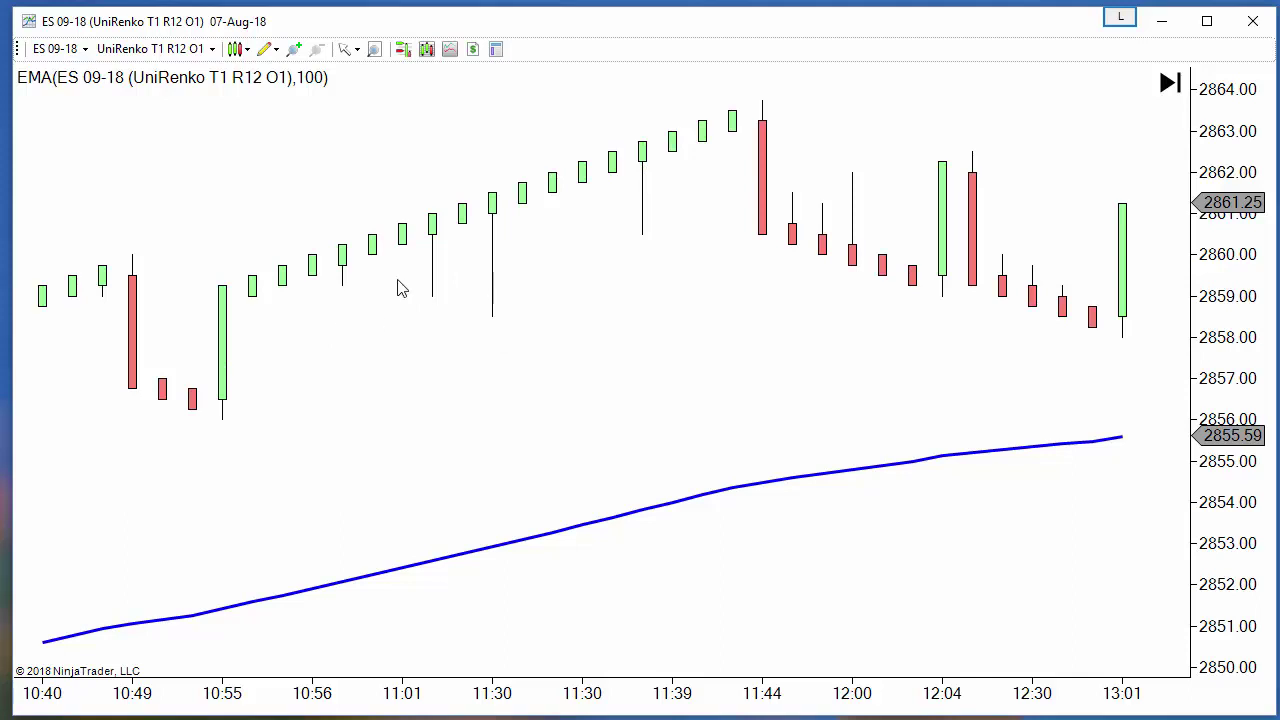
pyautogui.click(583, 528)
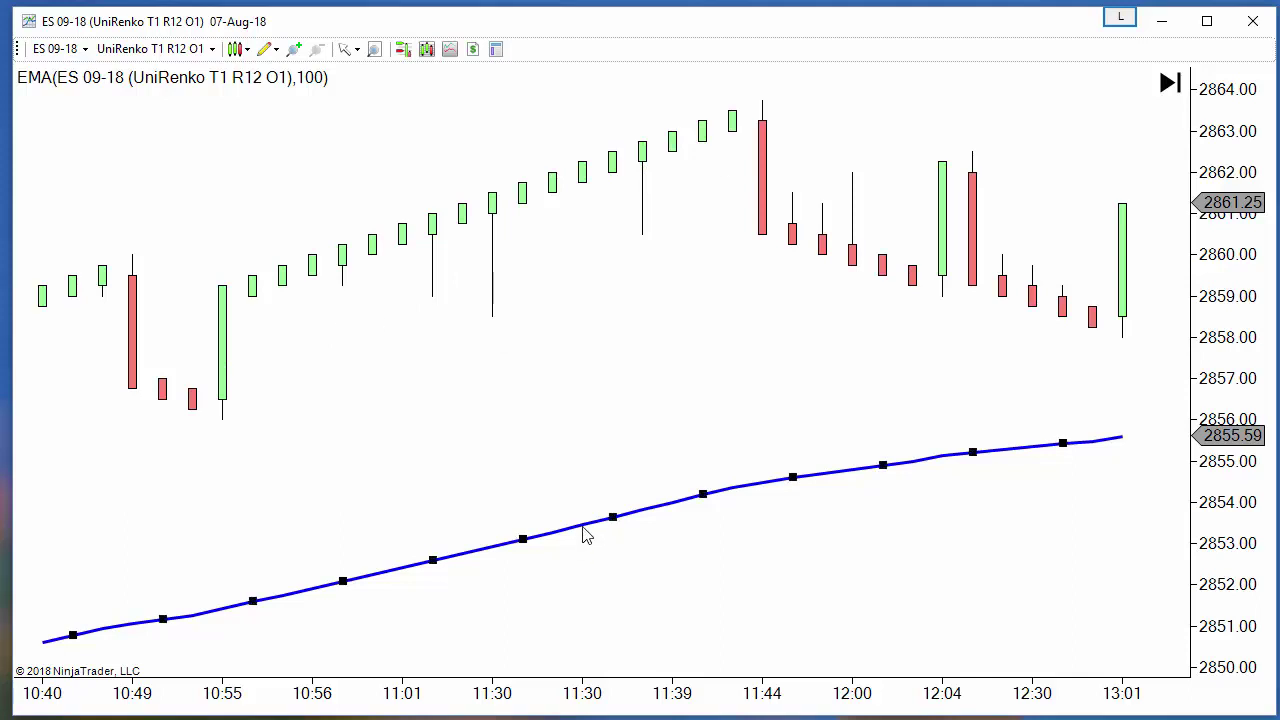
pyautogui.doubleClick(583, 528)
pyautogui.click(825, 177)
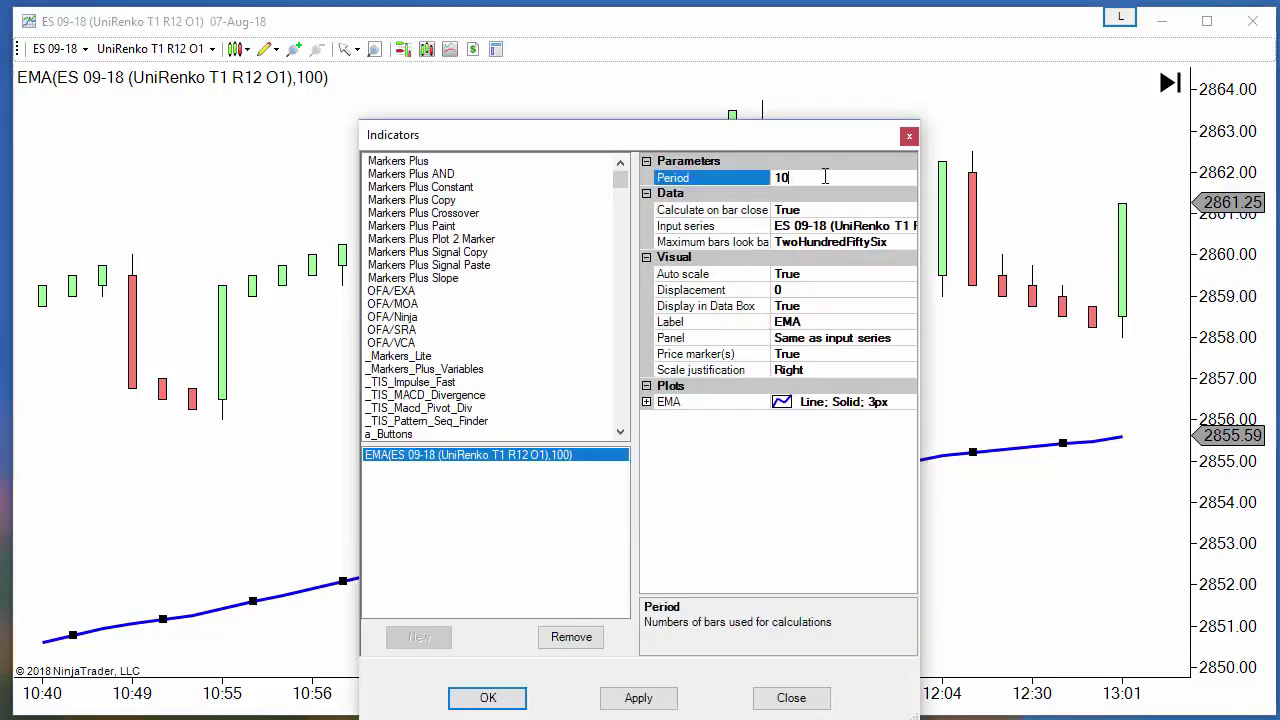
pyautogui.click(490, 697)
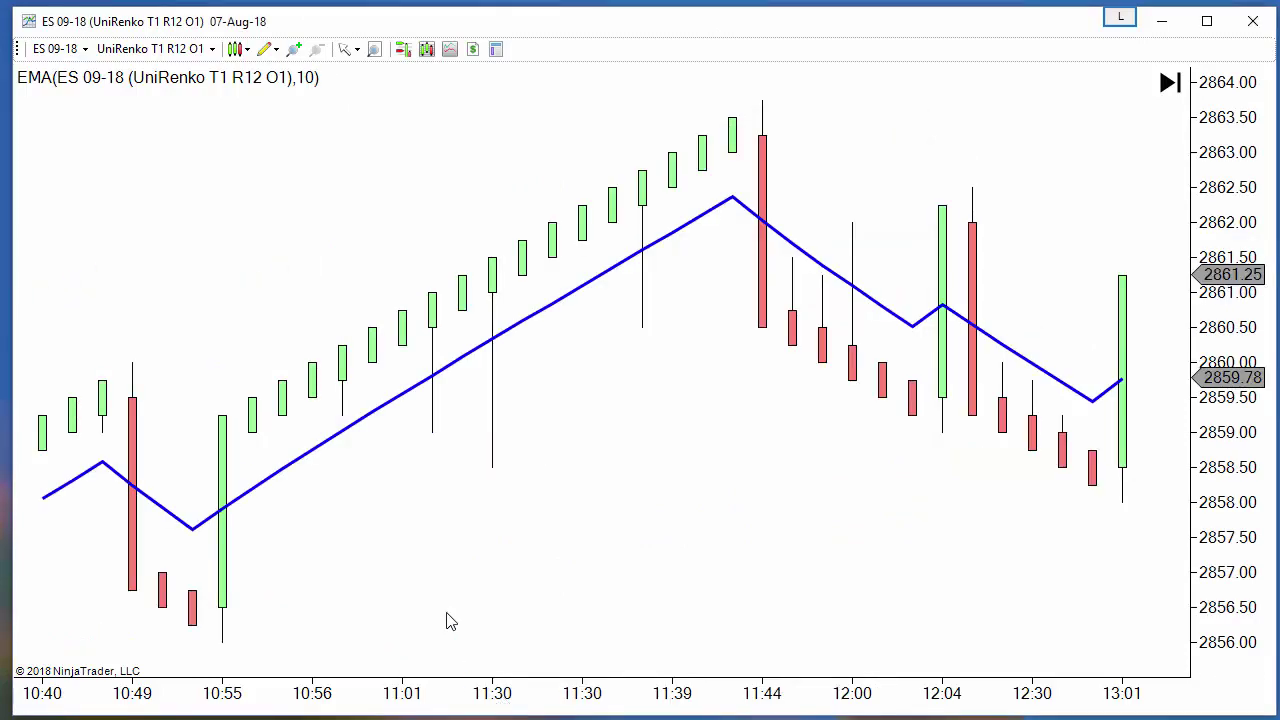
pyautogui.moveTo(446, 617); pyautogui.dragTo(725, 577)
pyautogui.scroll(-1, 725, 577)
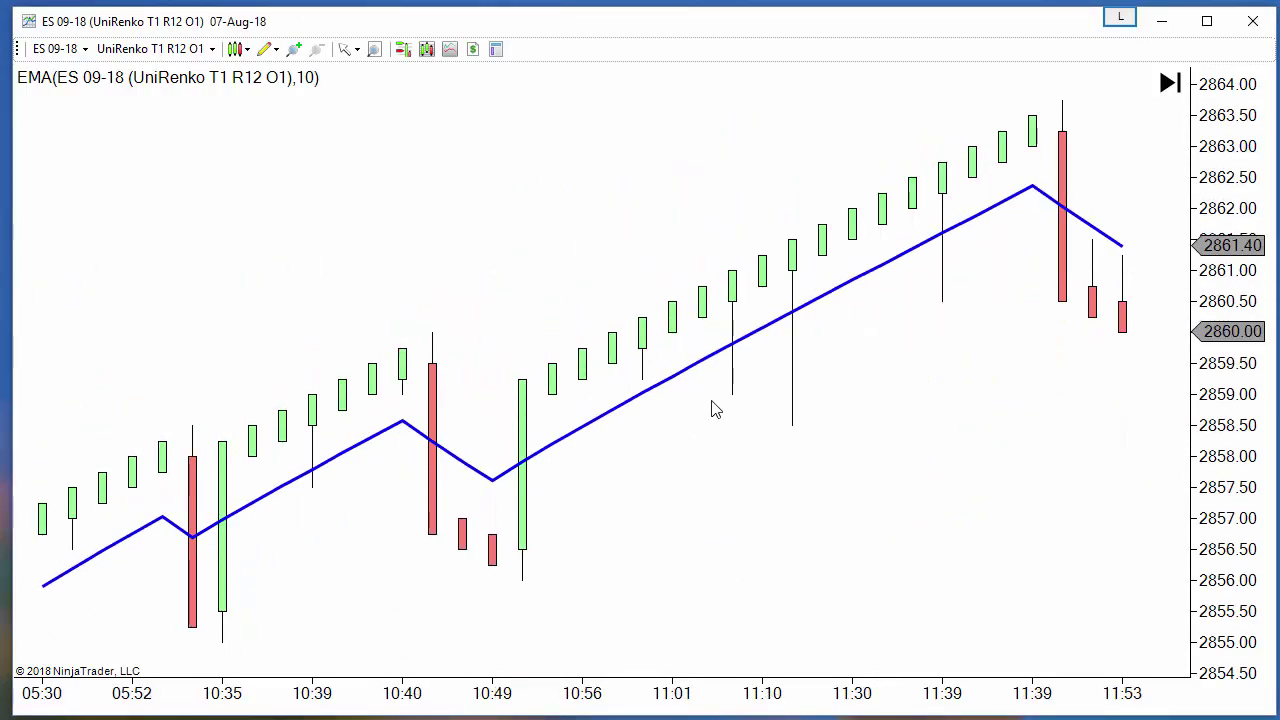
# Draw three arrows from the EMA up to the 11:10 bar, the next green bar and the 11:39 bar.
pyautogui.click(730, 345)
pyautogui.click(762, 276)
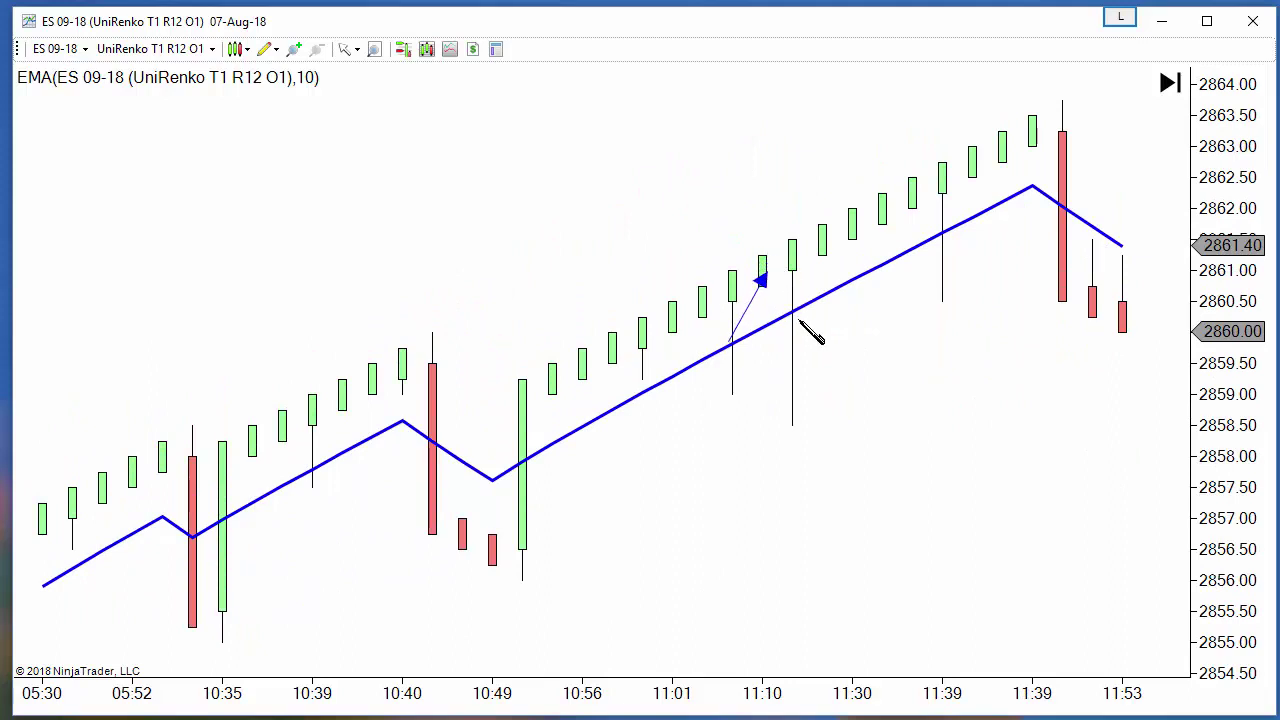
pyautogui.click(790, 312)
pyautogui.click(821, 255)
pyautogui.click(942, 234)
pyautogui.click(977, 173)
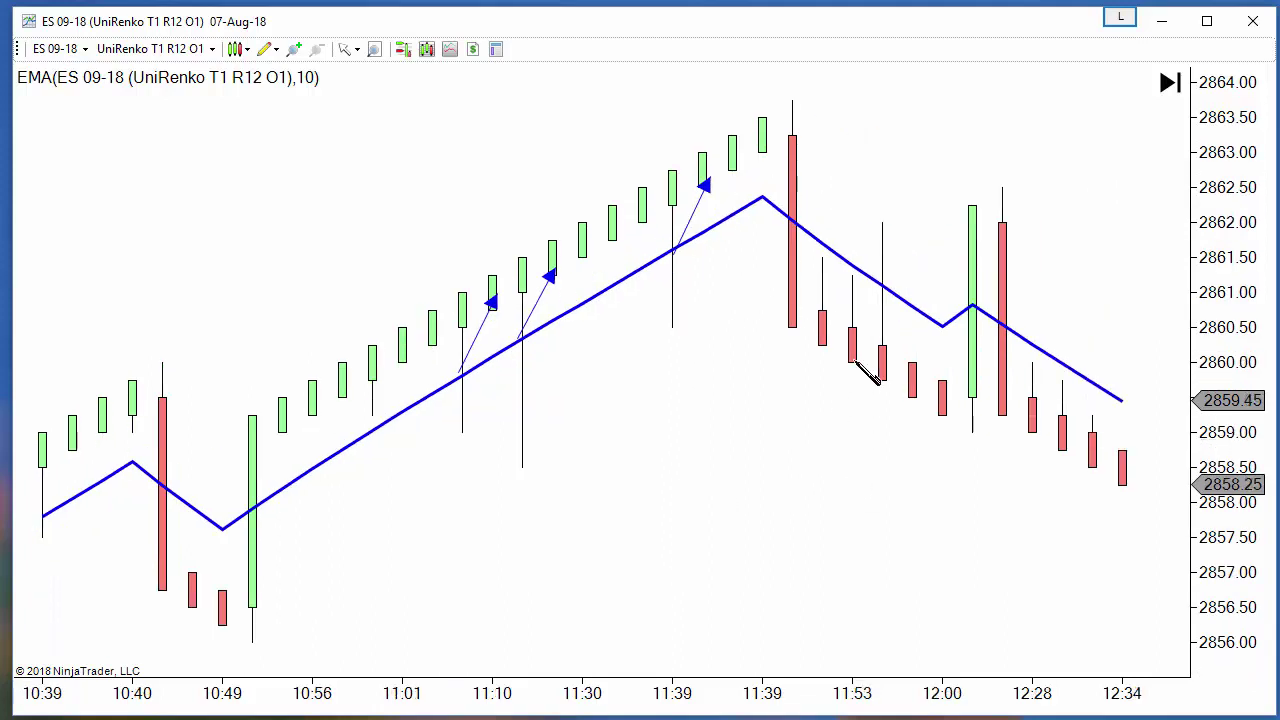
# Draw three downward arrows from the EMA to red bars, including near 12:00 and 14:40.
pyautogui.moveTo(882, 286); pyautogui.dragTo(904, 360)
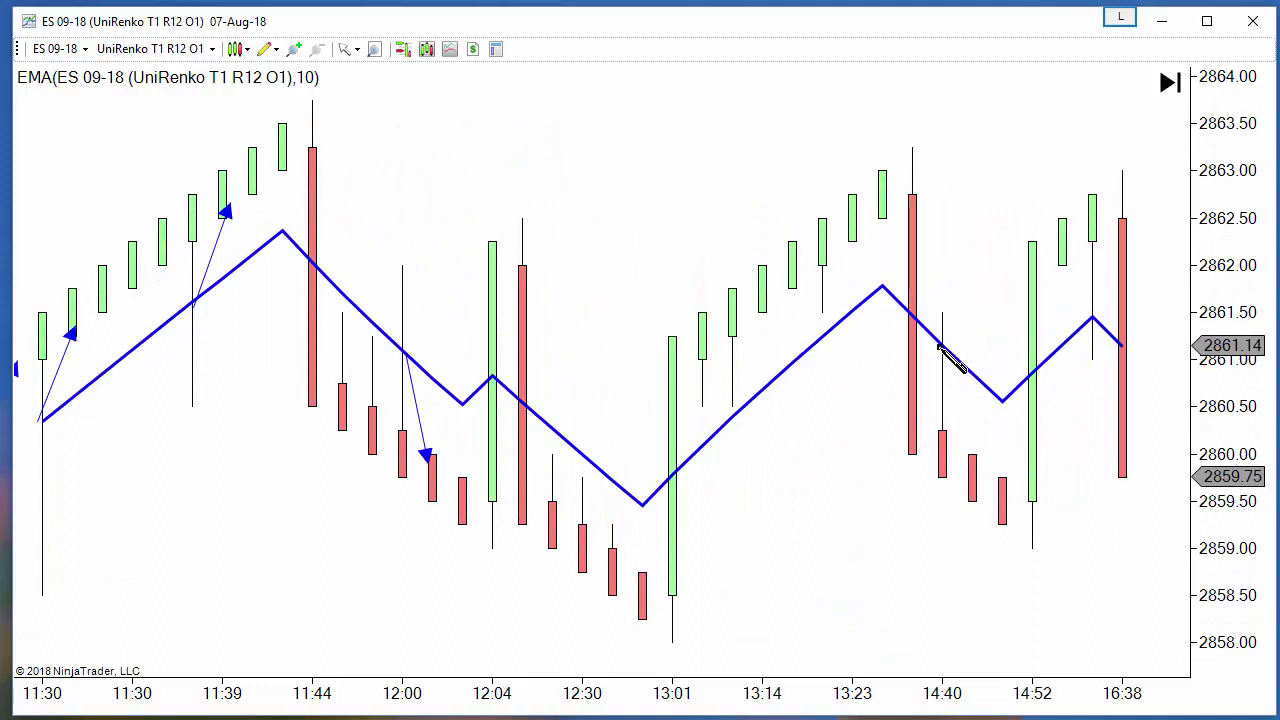
pyautogui.moveTo(940, 345); pyautogui.dragTo(970, 455)
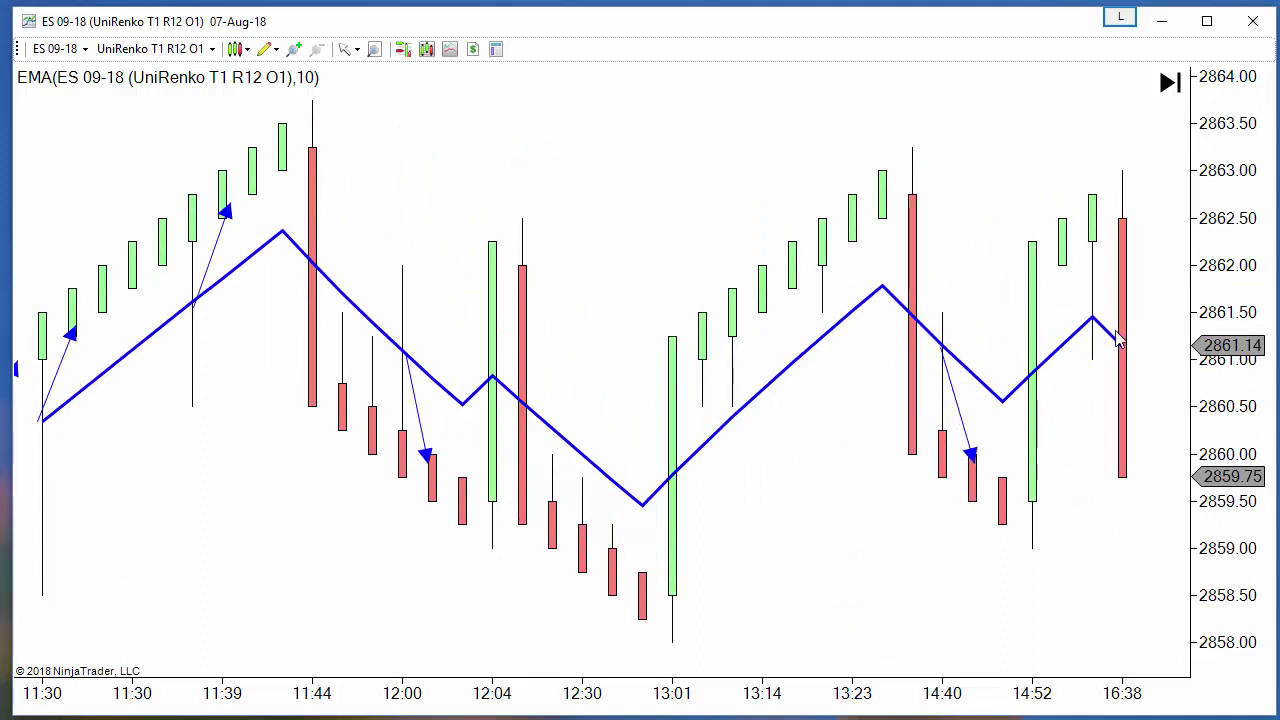
pyautogui.moveTo(1094, 319)
pyautogui.mouseDown()
pyautogui.moveTo(1120, 345)
pyautogui.moveTo(1118, 256)
pyautogui.mouseUp()
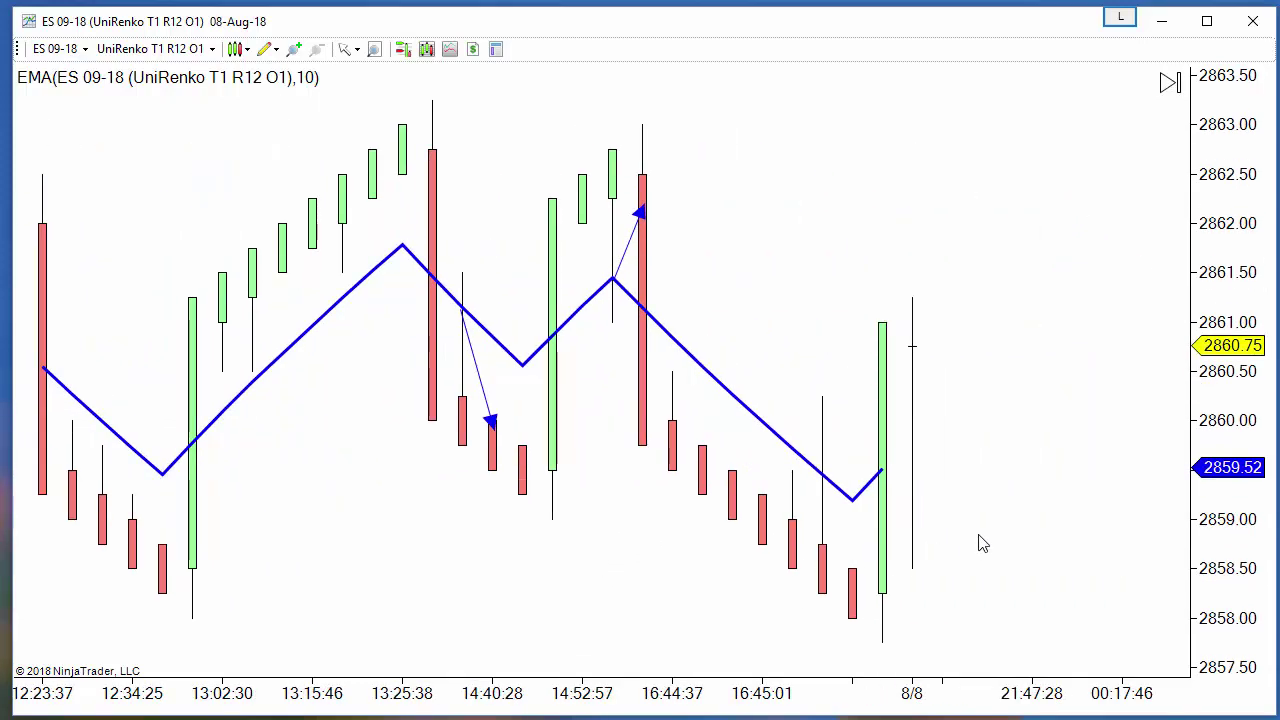
pyautogui.scroll(10, 395, 617)
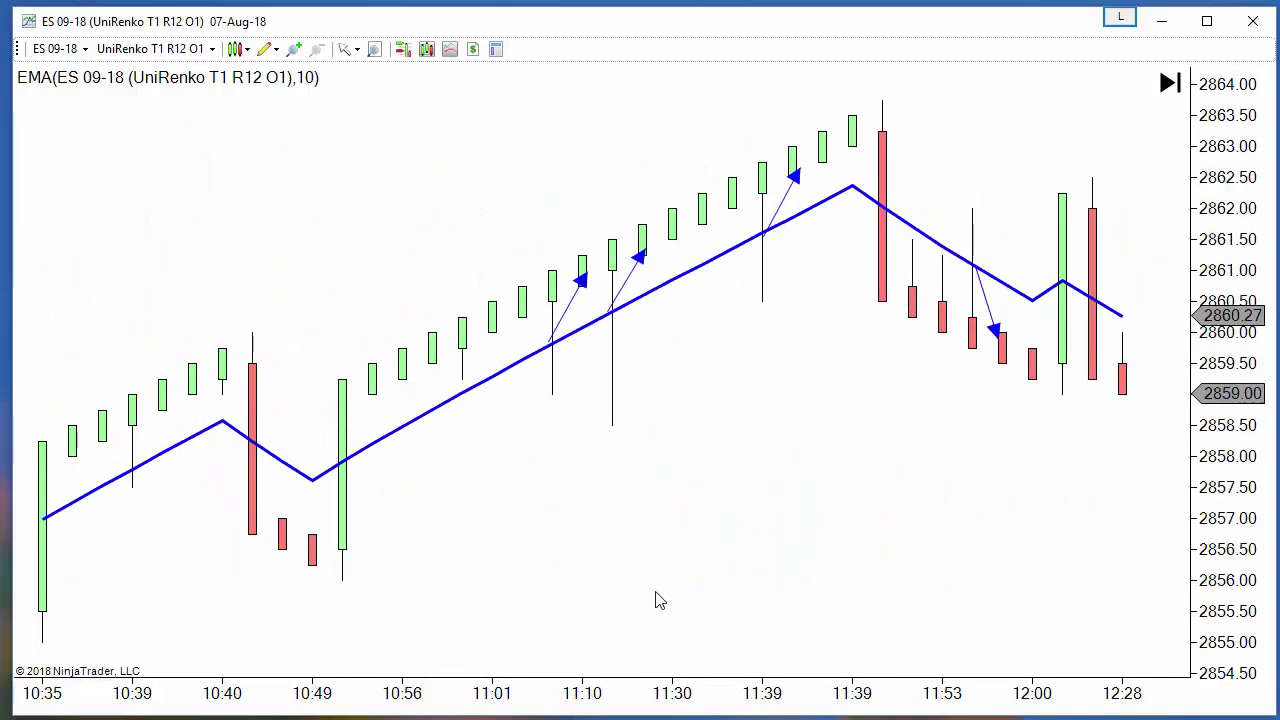
pyautogui.scroll(5, 675, 597)
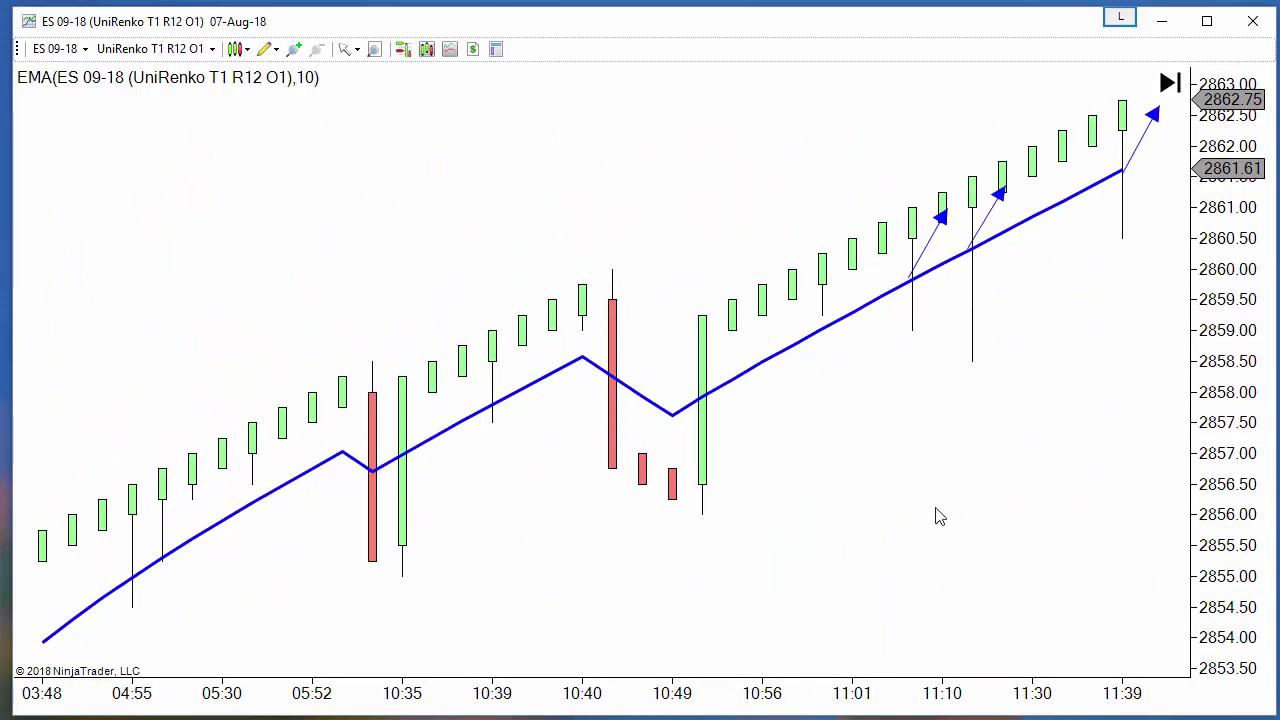
pyautogui.scroll(-1, 885, 527)
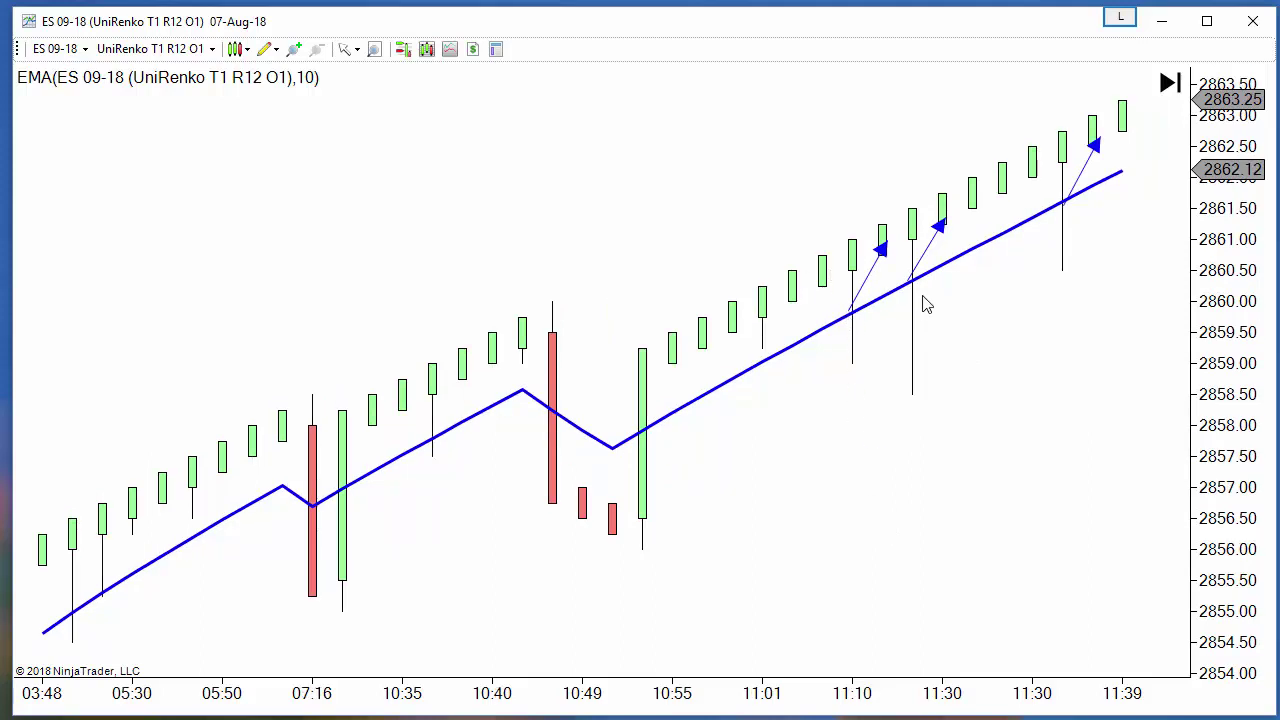
# Widen the 10:49–11:30 bars and reshape the thin arrow to point straight down onto the 11:10 bar.
pyautogui.click(924, 258)
pyautogui.moveTo(843, 502); pyautogui.dragTo(968, 502)
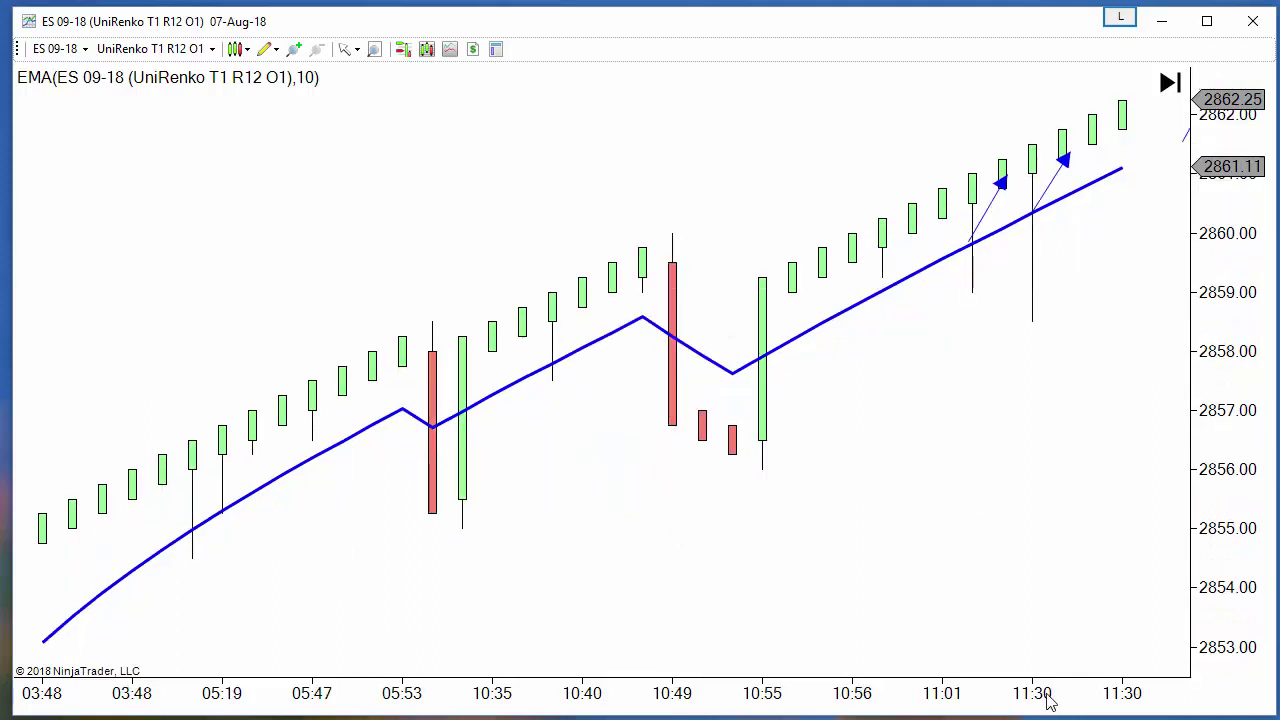
pyautogui.moveTo(1048, 700); pyautogui.dragTo(782, 470)
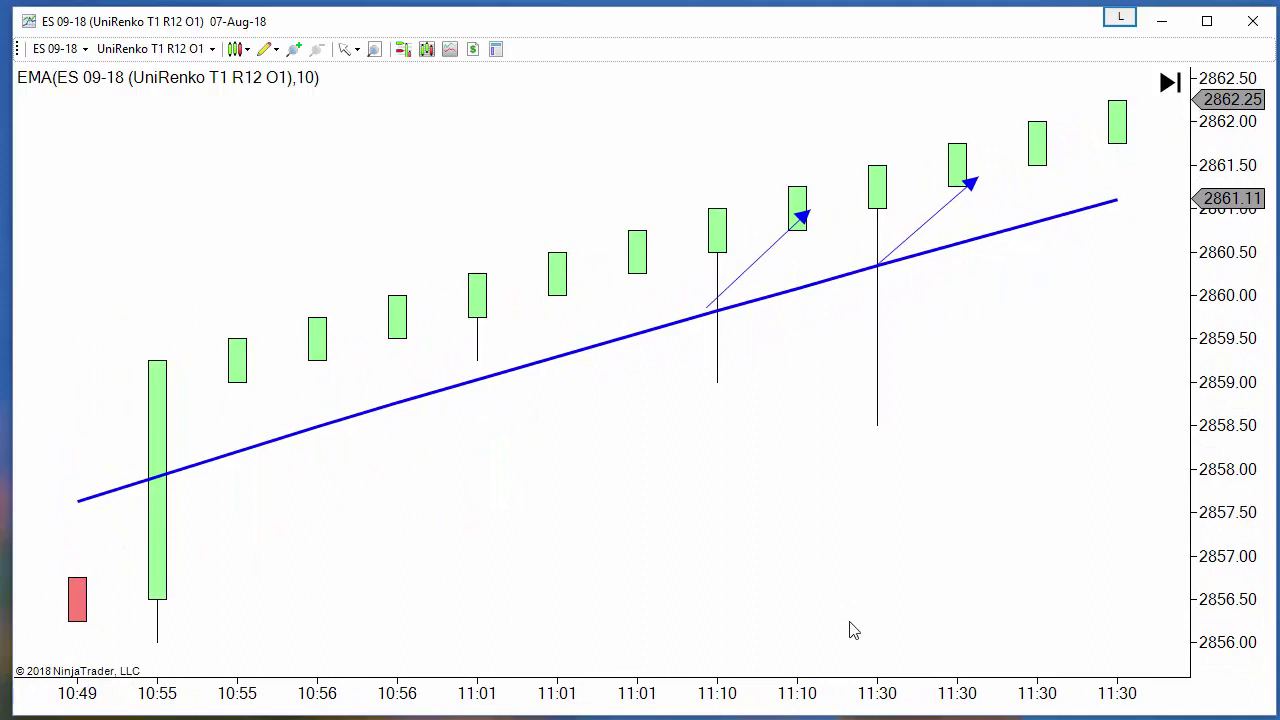
pyautogui.scroll(2, 640, 400)
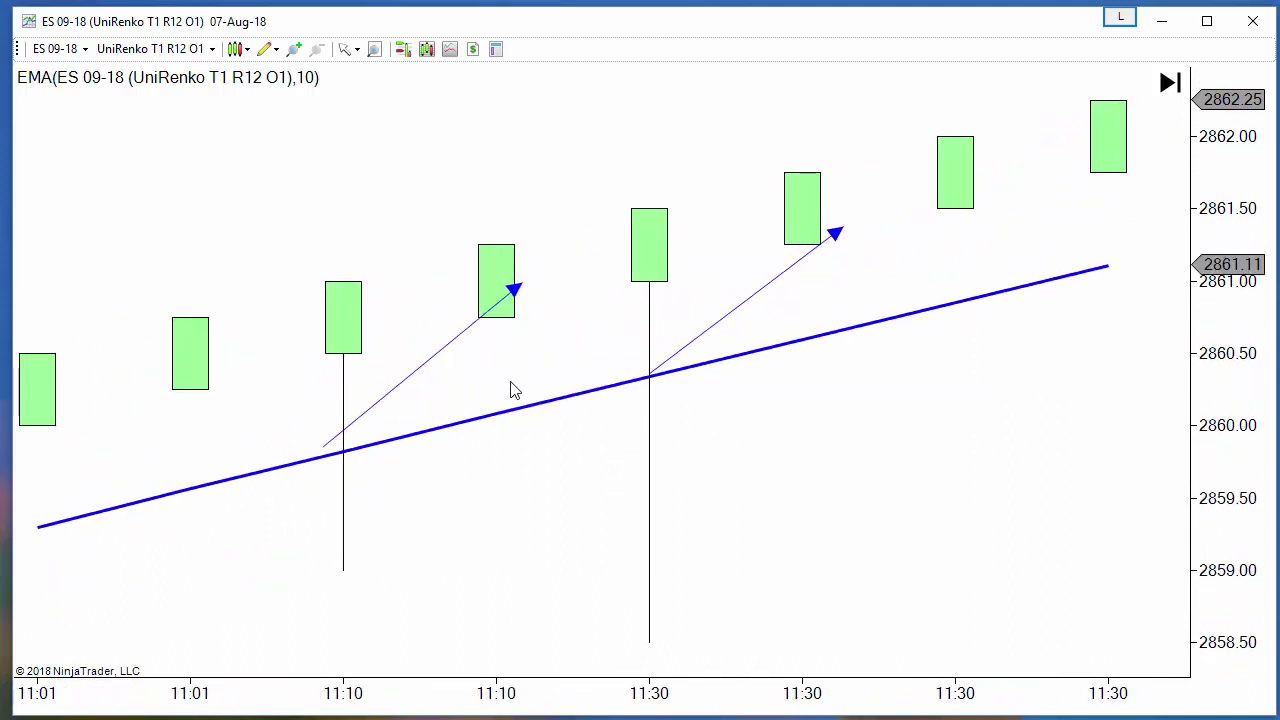
pyautogui.moveTo(591, 526); pyautogui.dragTo(708, 520)
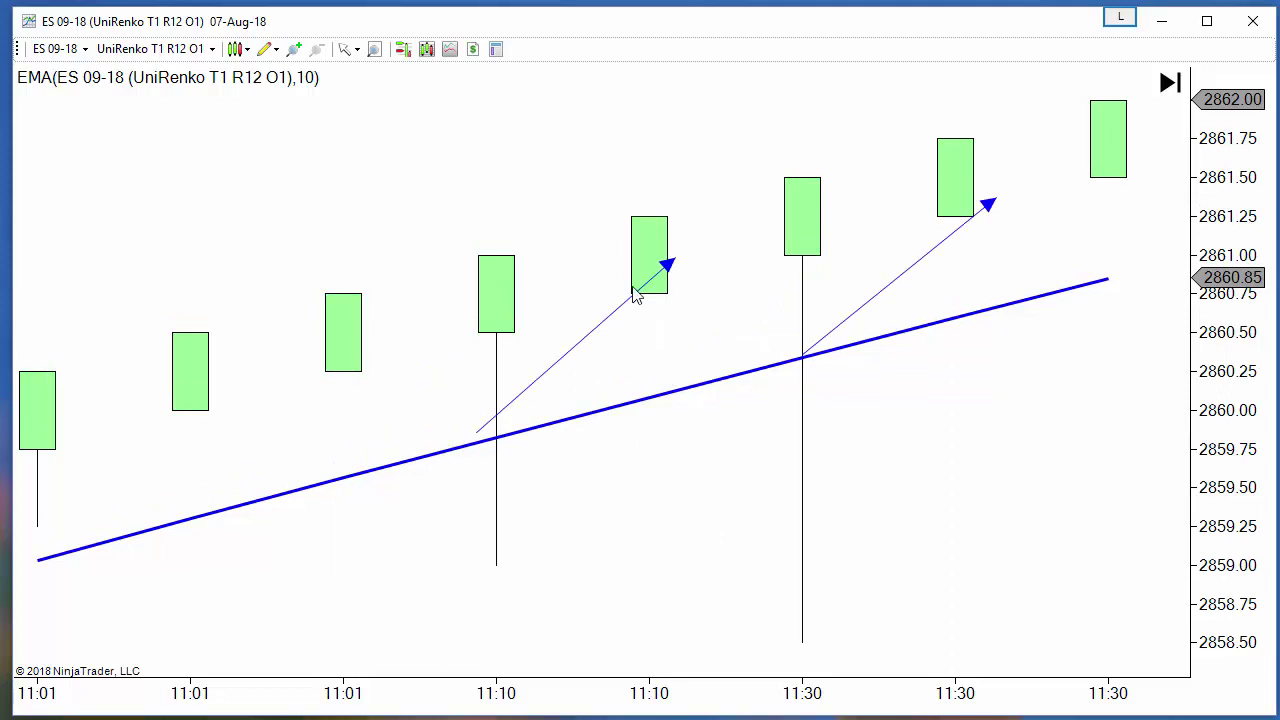
pyautogui.moveTo(633, 290); pyautogui.dragTo(621, 256)
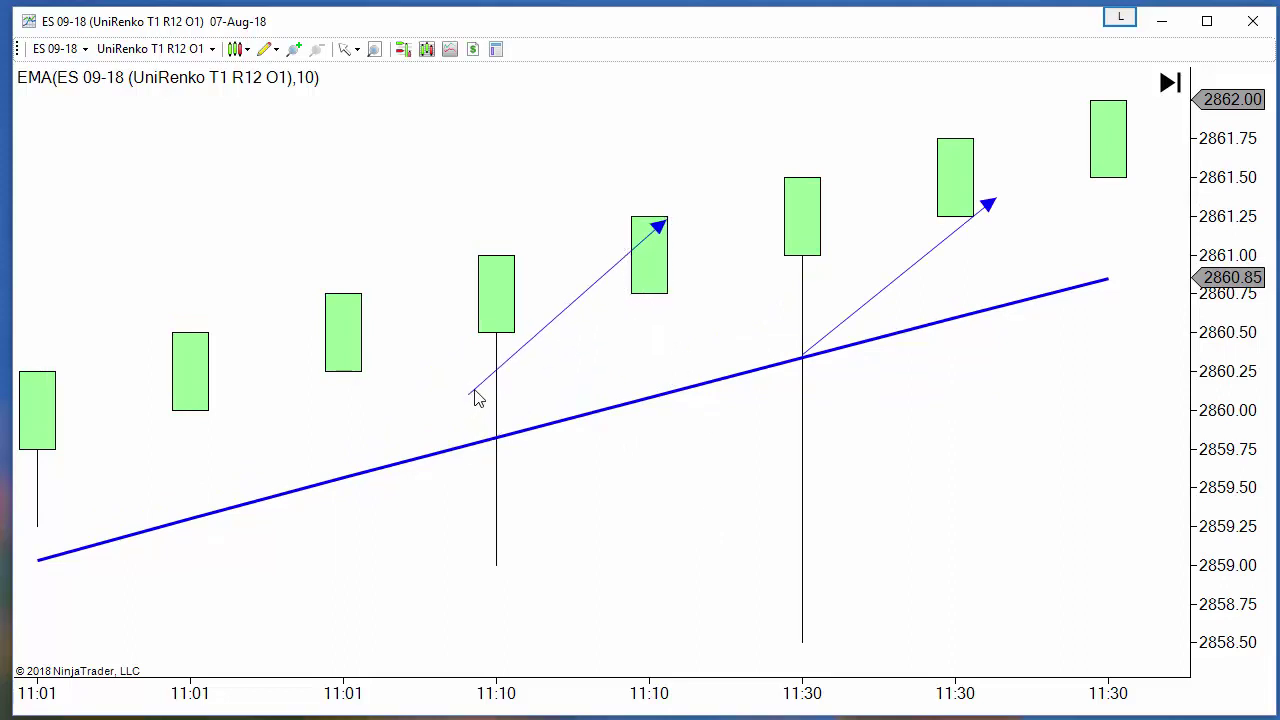
pyautogui.moveTo(468, 394); pyautogui.dragTo(658, 115)
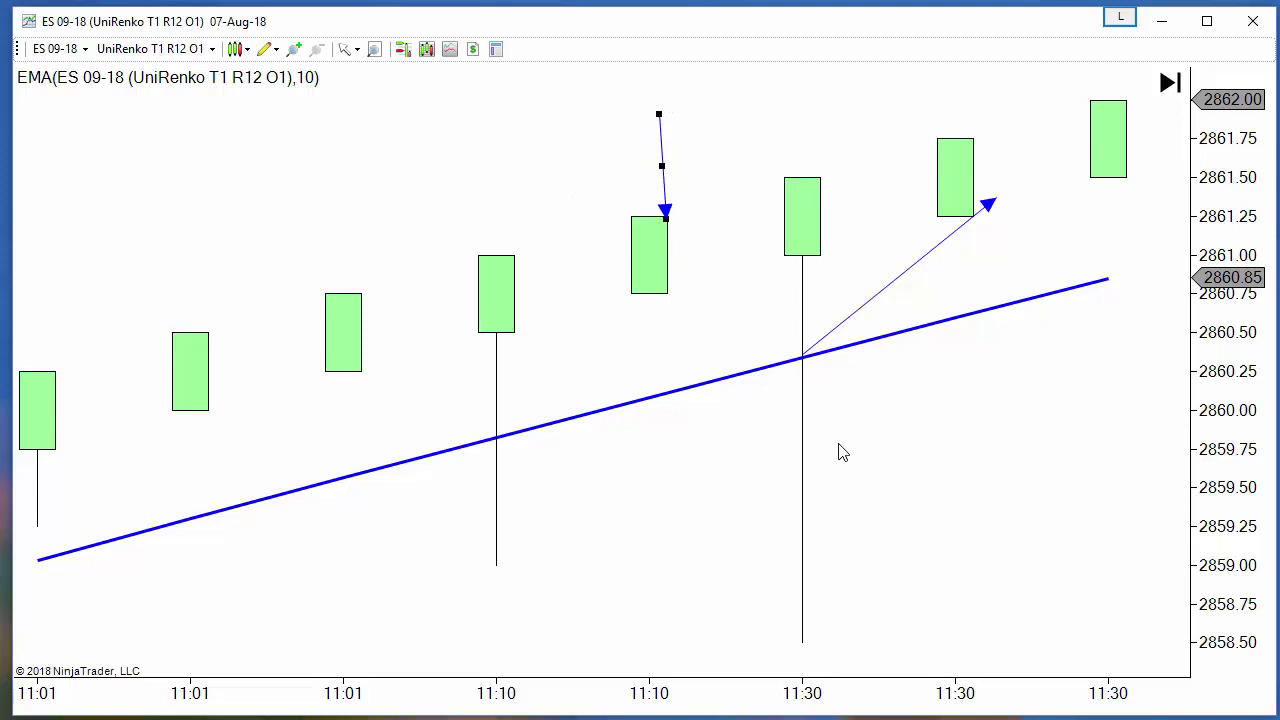
# Add a horizontal arrow ending on the EMA at 11:30, lowered to about 2859.55.
pyautogui.click(622, 348)
pyautogui.click(770, 353)
pyautogui.click(746, 348)
pyautogui.moveTo(746, 348); pyautogui.dragTo(756, 353)
pyautogui.moveTo(700, 357); pyautogui.dragTo(699, 481)
# Move the diagonal arrow onto the 11:30 wick, aim it from the EMA to the next bar, and add an arrow down the wick.
pyautogui.moveTo(846, 322); pyautogui.dragTo(880, 410)
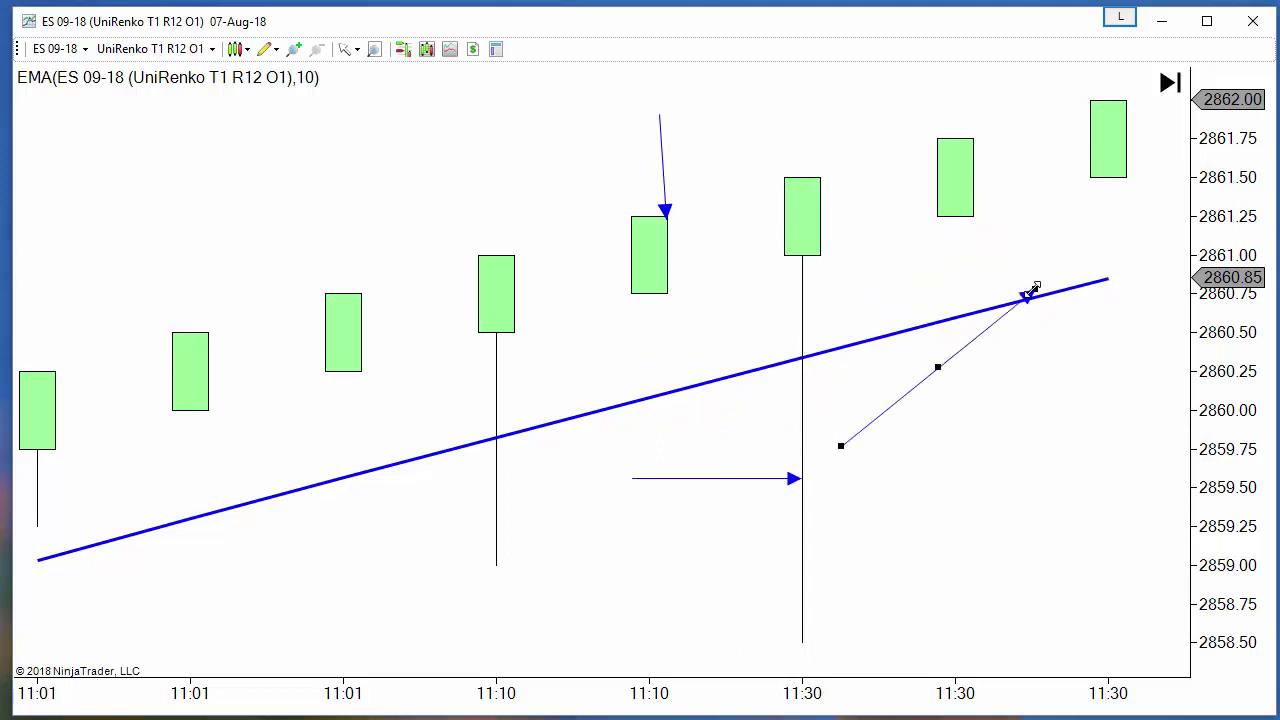
pyautogui.moveTo(1035, 288); pyautogui.dragTo(843, 368)
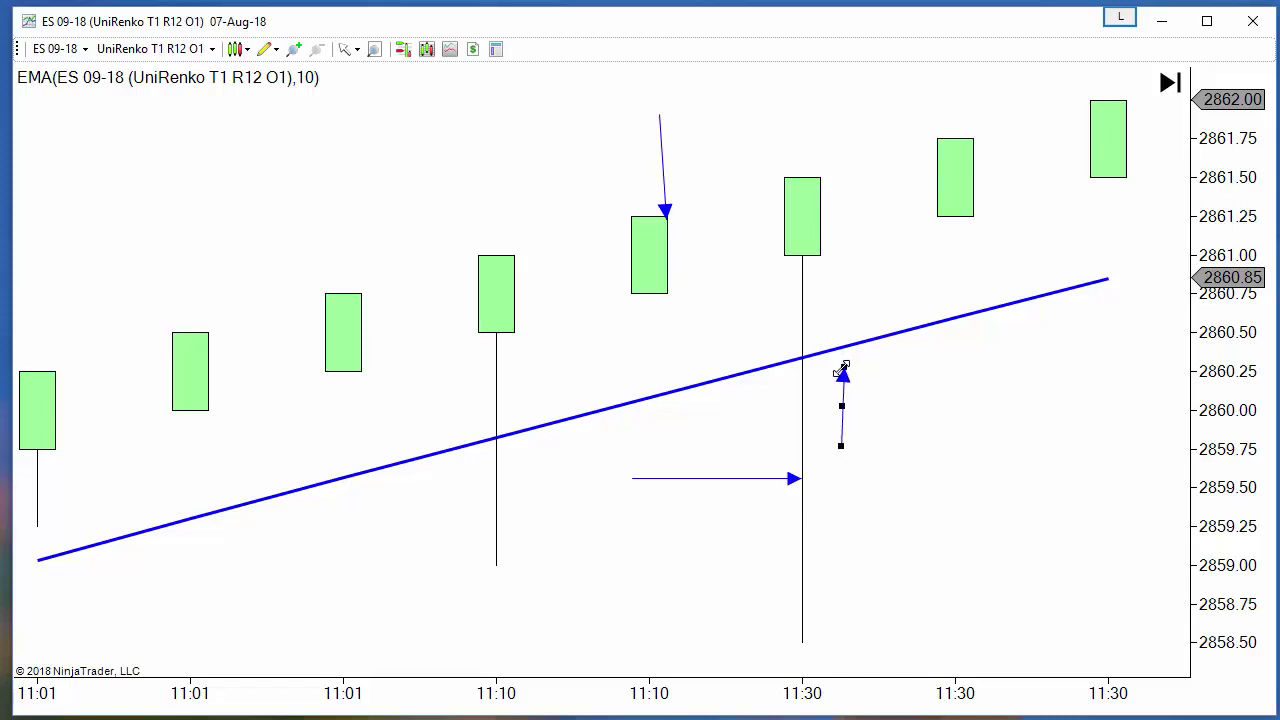
pyautogui.moveTo(840, 434); pyautogui.dragTo(815, 383)
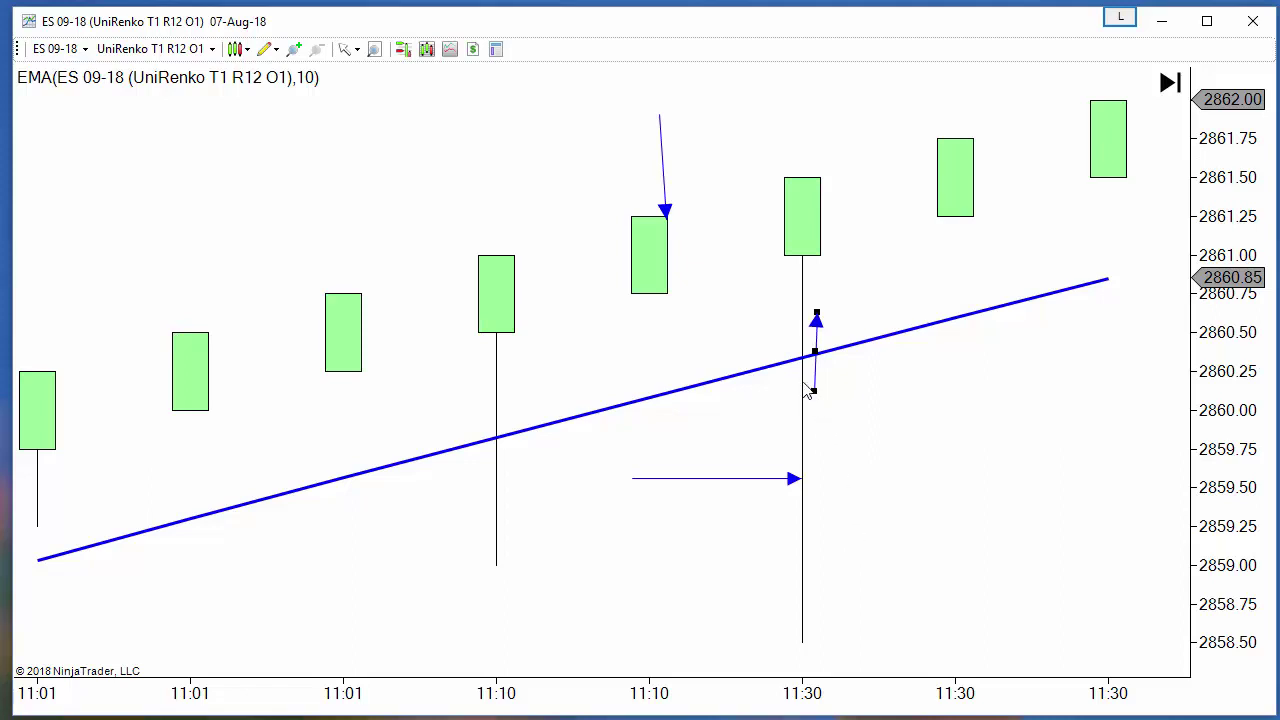
pyautogui.moveTo(817, 367); pyautogui.dragTo(811, 332)
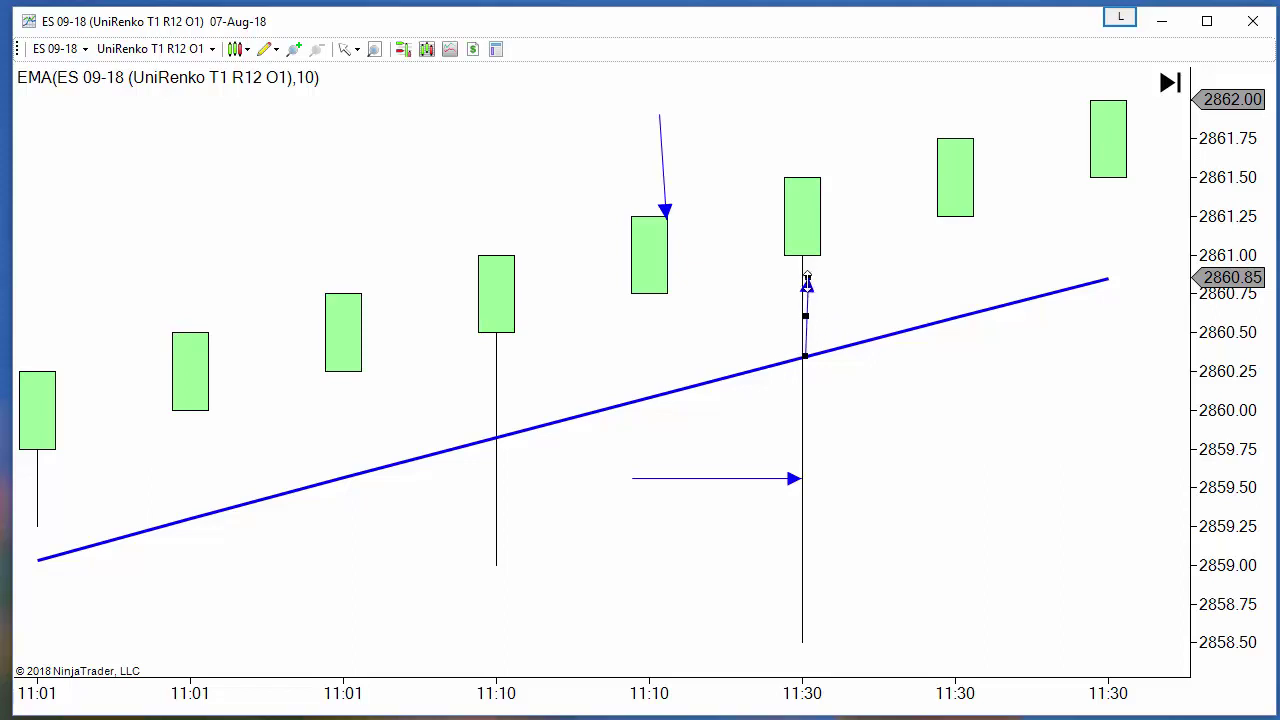
pyautogui.moveTo(806, 282); pyautogui.dragTo(941, 198)
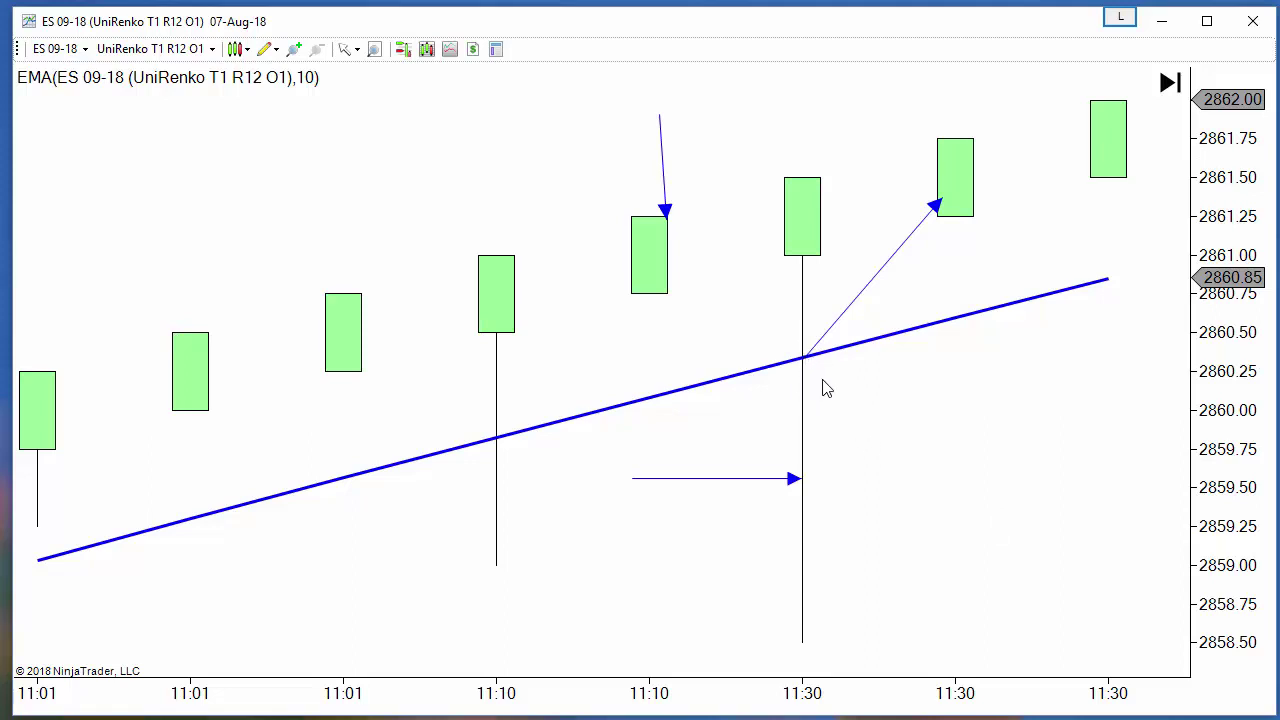
pyautogui.moveTo(808, 358)
pyautogui.mouseDown()
pyautogui.moveTo(822, 610)
pyautogui.moveTo(843, 209)
pyautogui.moveTo(808, 555)
pyautogui.moveTo(817, 621)
pyautogui.mouseUp()
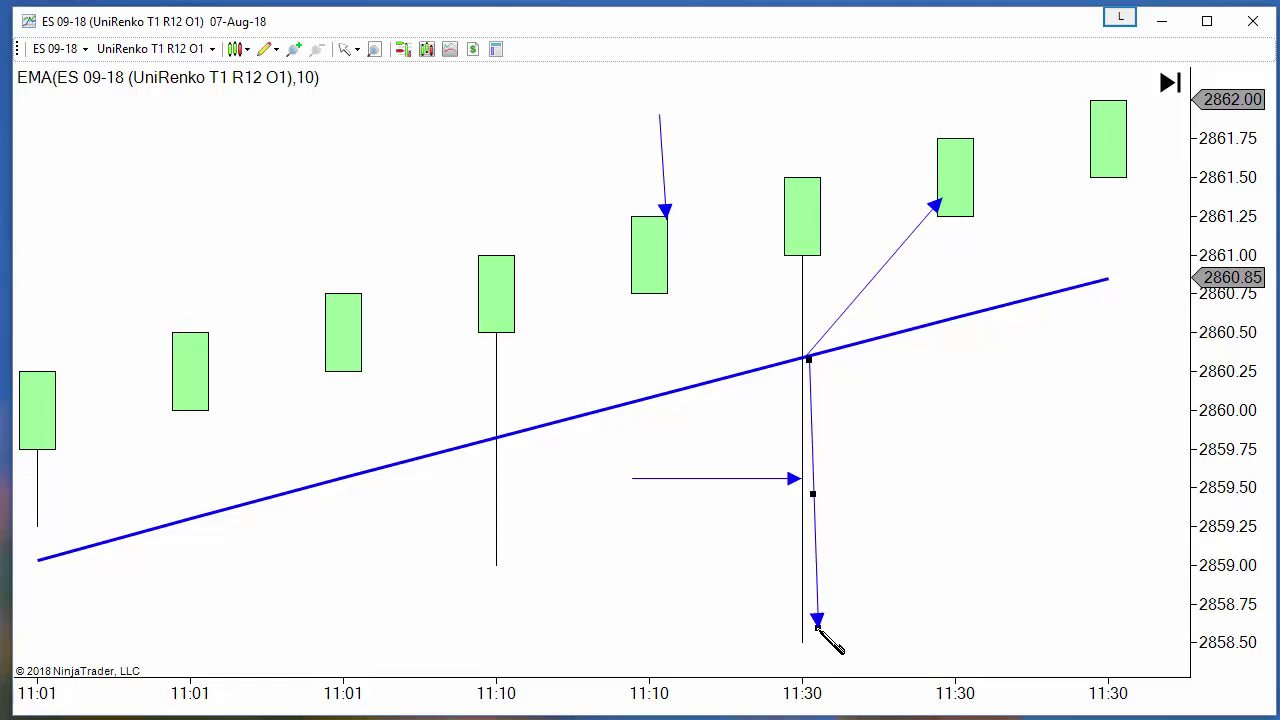
pyautogui.moveTo(818, 628); pyautogui.dragTo(968, 503)
# Delete the last arrow and draw a horizontal arrow below the 11:30 wick.
pyautogui.press('Delete')
pyautogui.moveTo(1237, 376); pyautogui.dragTo(1236, 490)
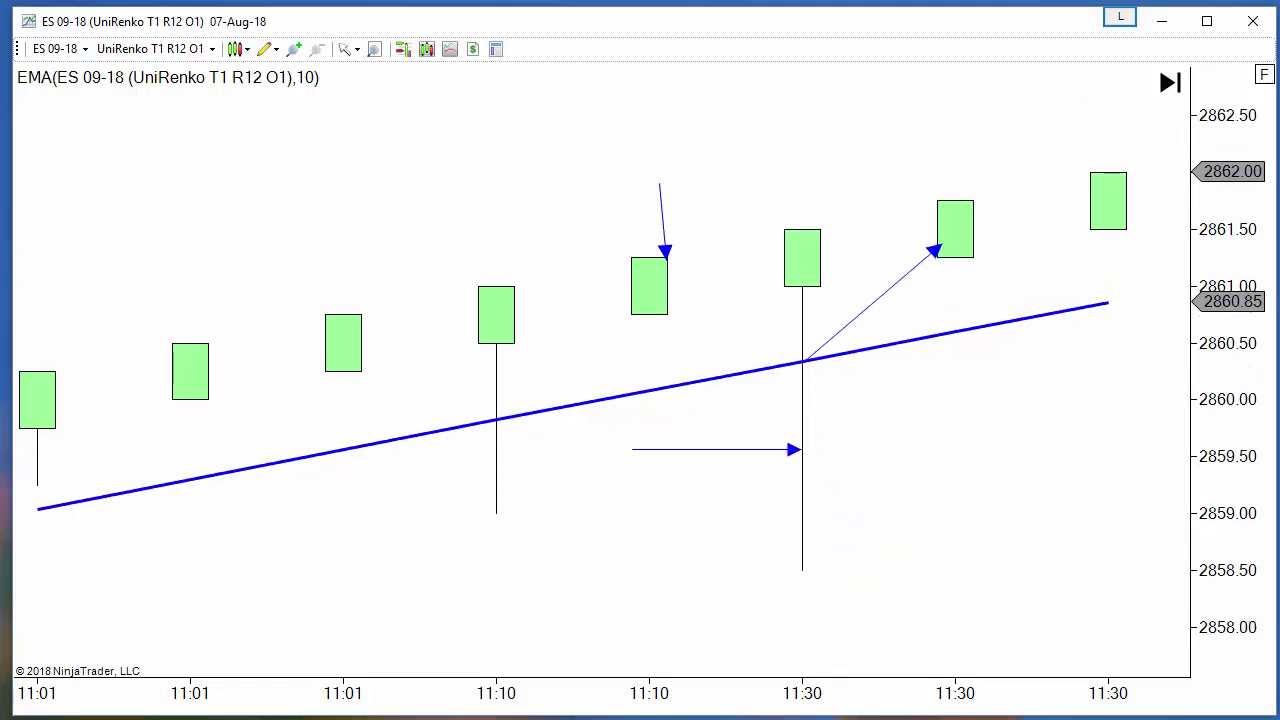
pyautogui.moveTo(728, 612); pyautogui.dragTo(879, 612)
# Compress the price scale and pan the chart so it ends at the red 11:44 bar.
pyautogui.moveTo(686, 705); pyautogui.dragTo(863, 703)
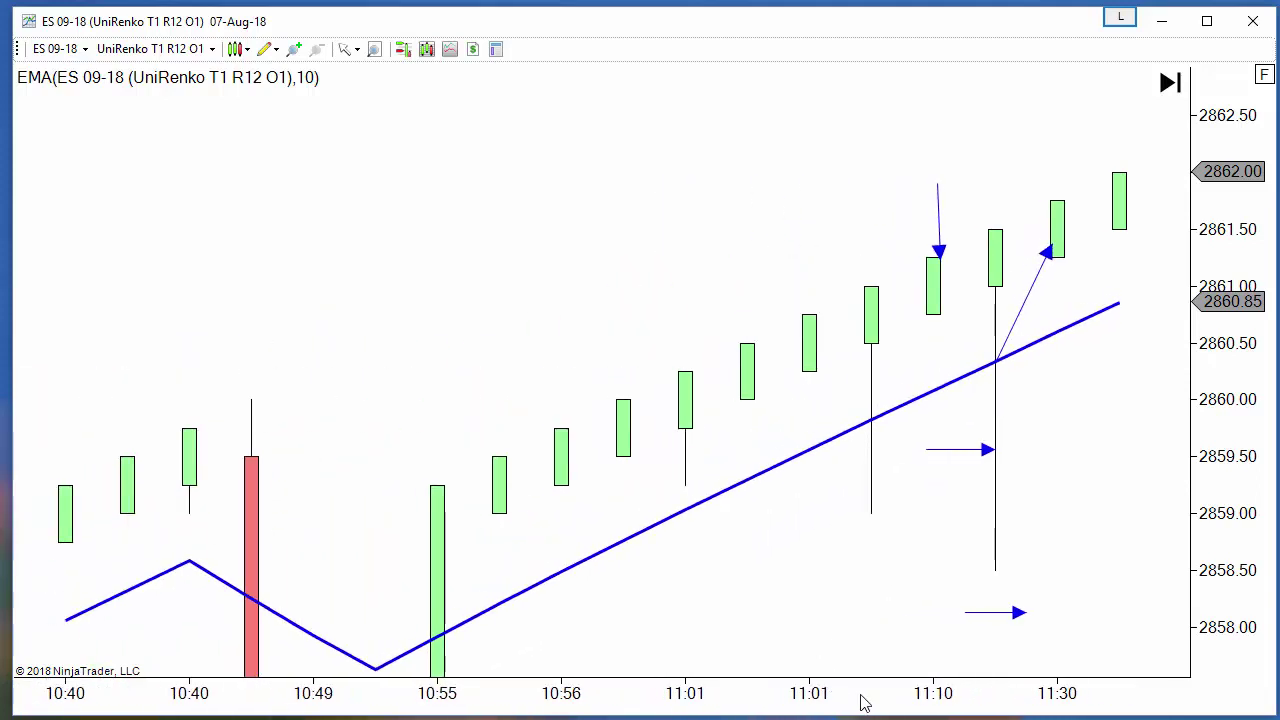
pyautogui.moveTo(1232, 283); pyautogui.dragTo(1228, 540)
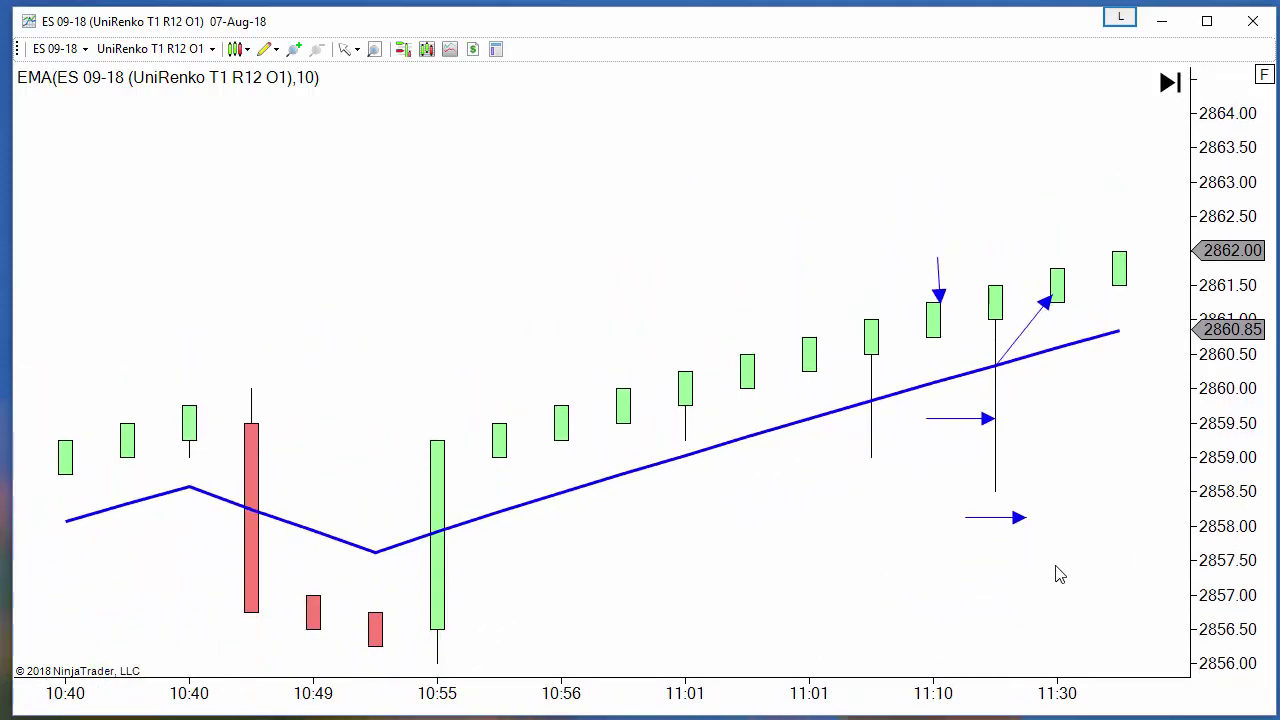
pyautogui.scroll(-5, 884, 588)
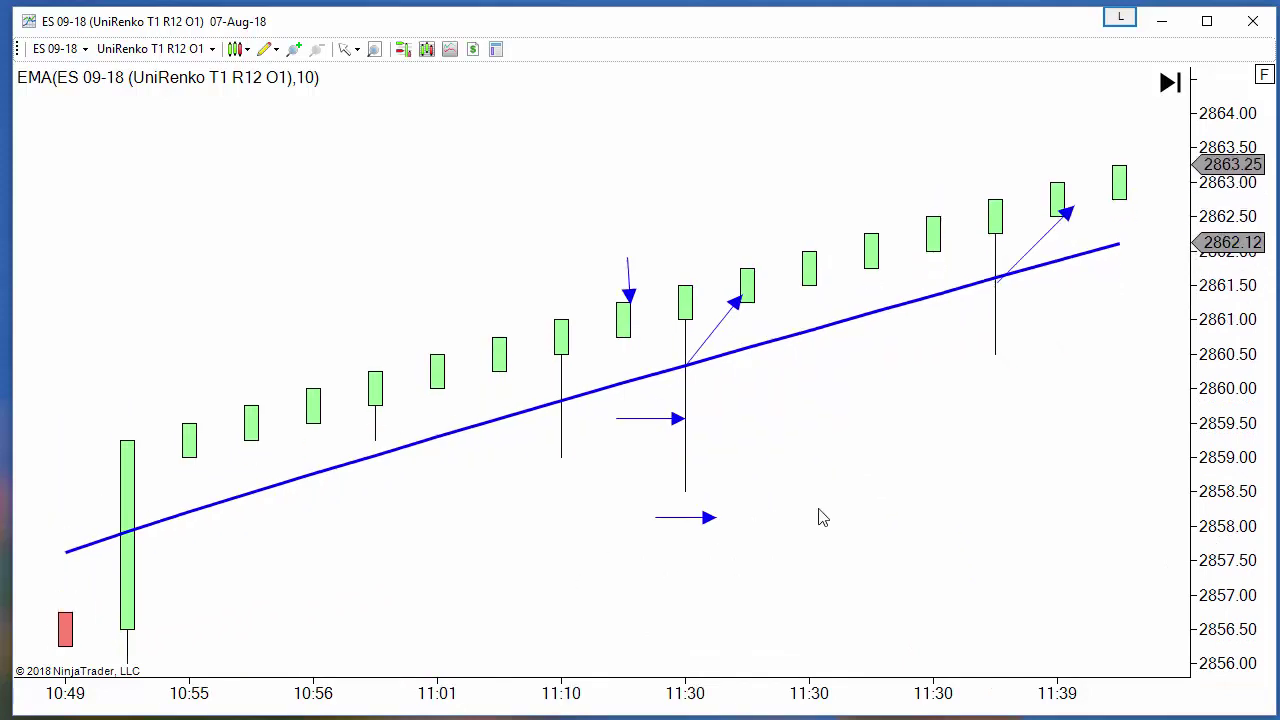
pyautogui.scroll(-2, 851, 511)
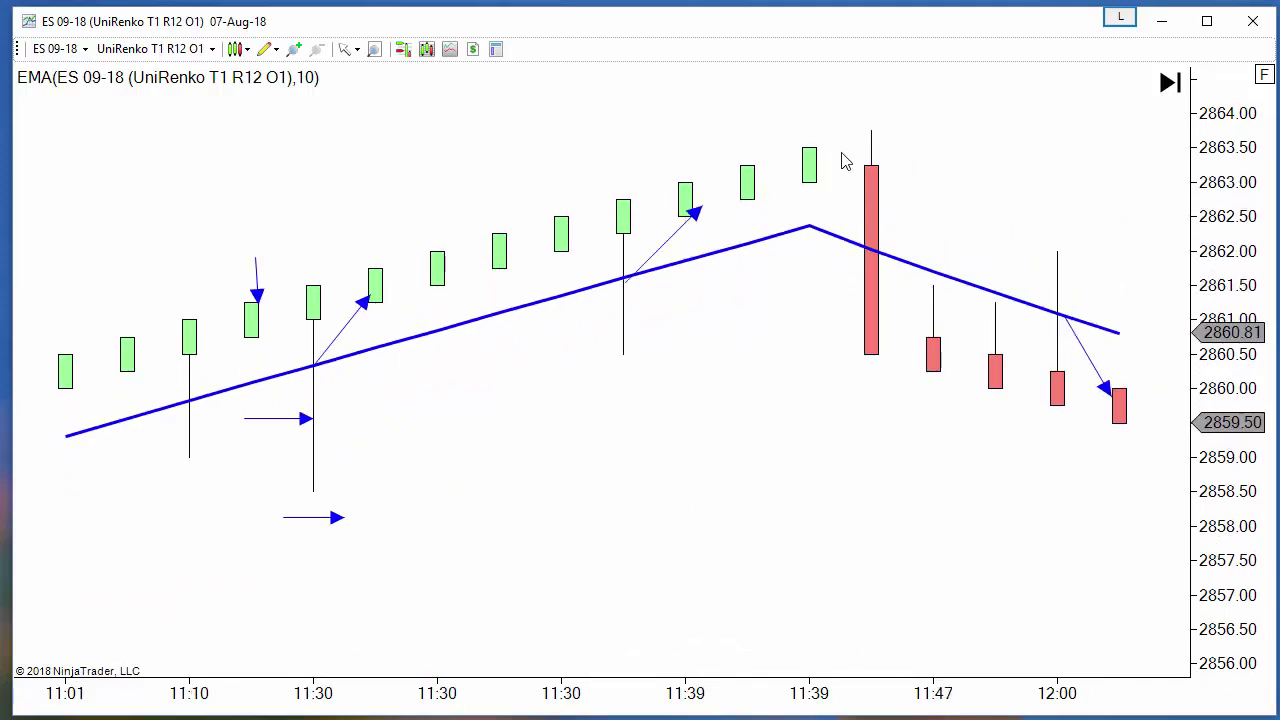
pyautogui.moveTo(891, 580); pyautogui.dragTo(1037, 569)
pyautogui.moveTo(1037, 712); pyautogui.dragTo(856, 505)
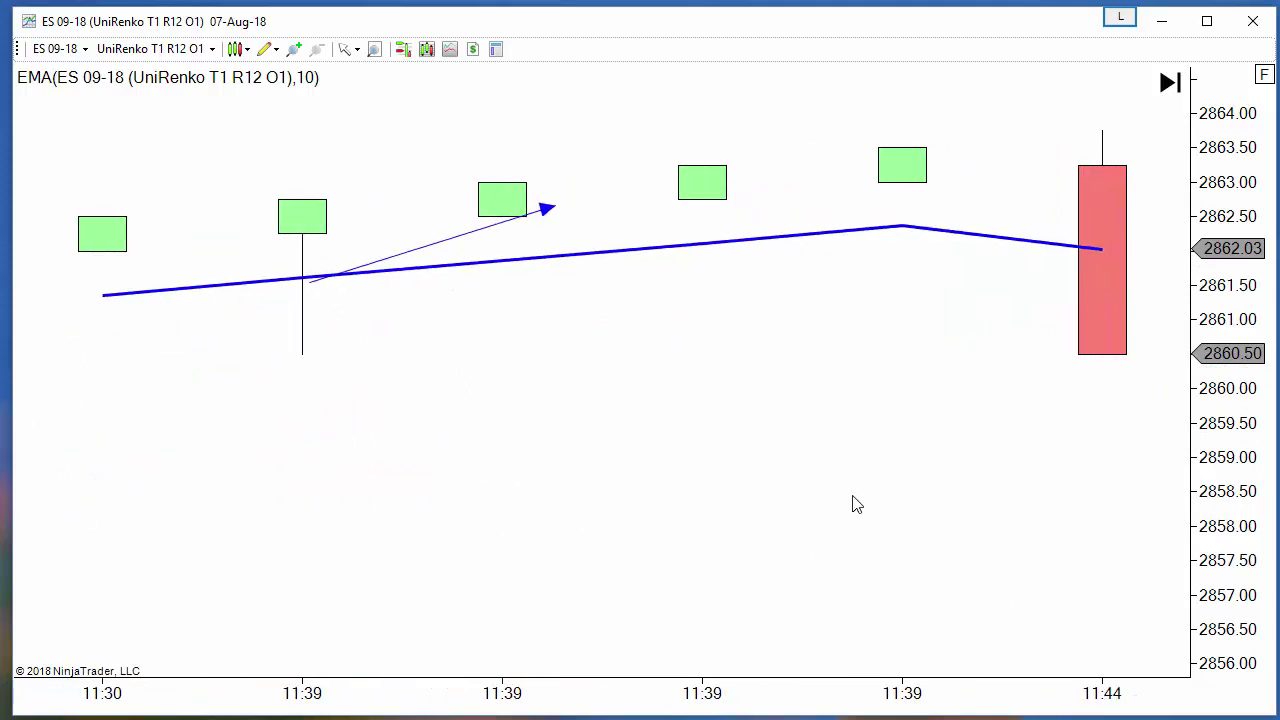
# Restore auto scale and draw an arrow onto the top of the last green bar.
pyautogui.click(1265, 75)
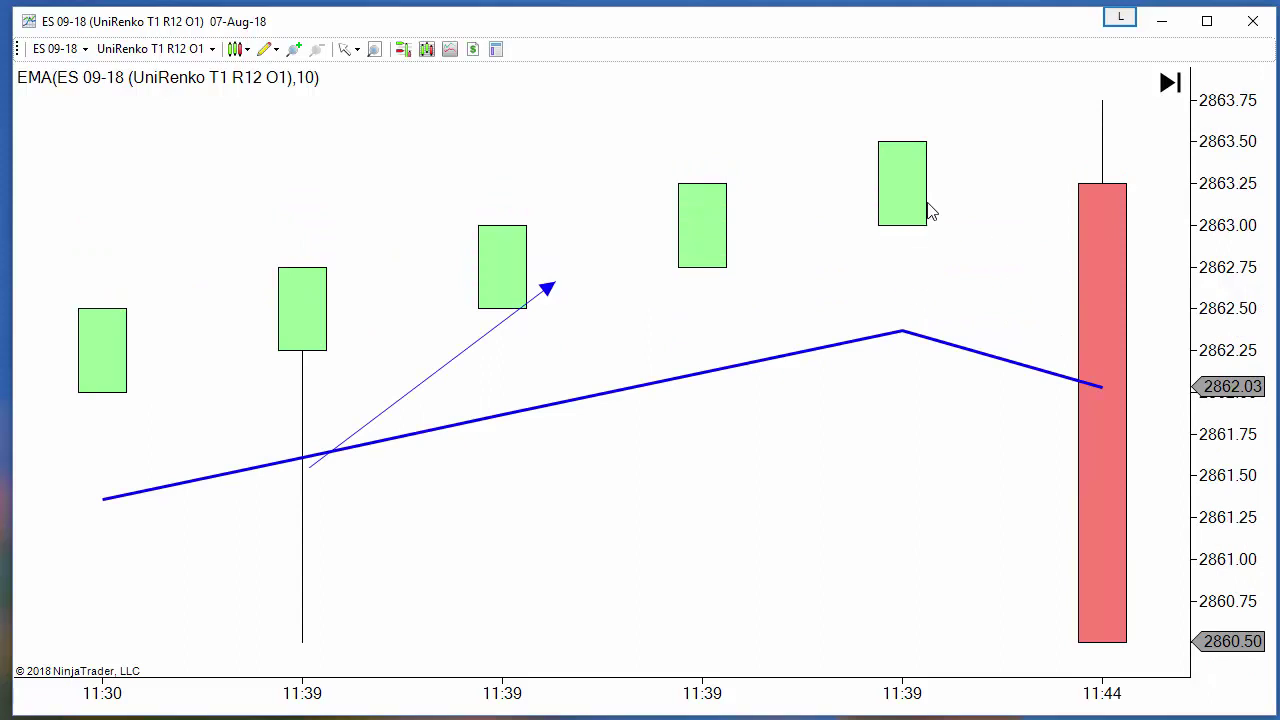
pyautogui.click(860, 103)
pyautogui.click(925, 140)
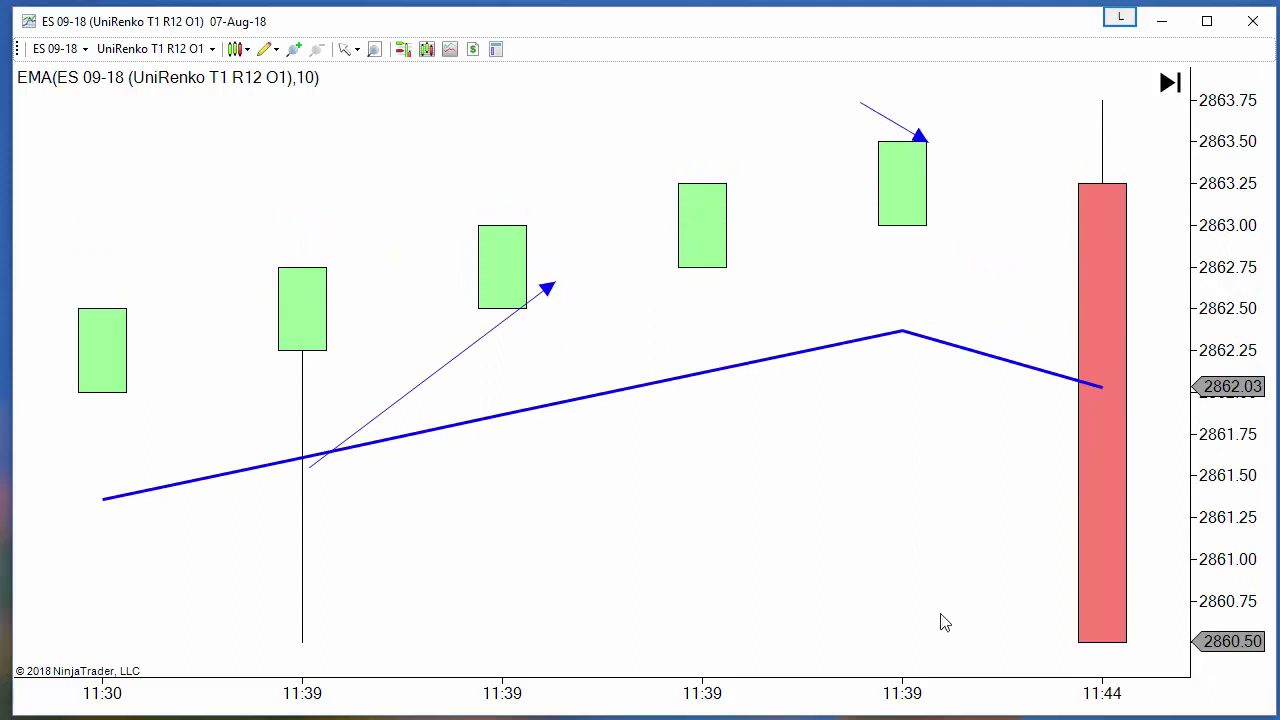
# Draw an arrow to the EMA and a vertical arrow down from it, then delete both.
pyautogui.click(891, 437)
pyautogui.click(1071, 382)
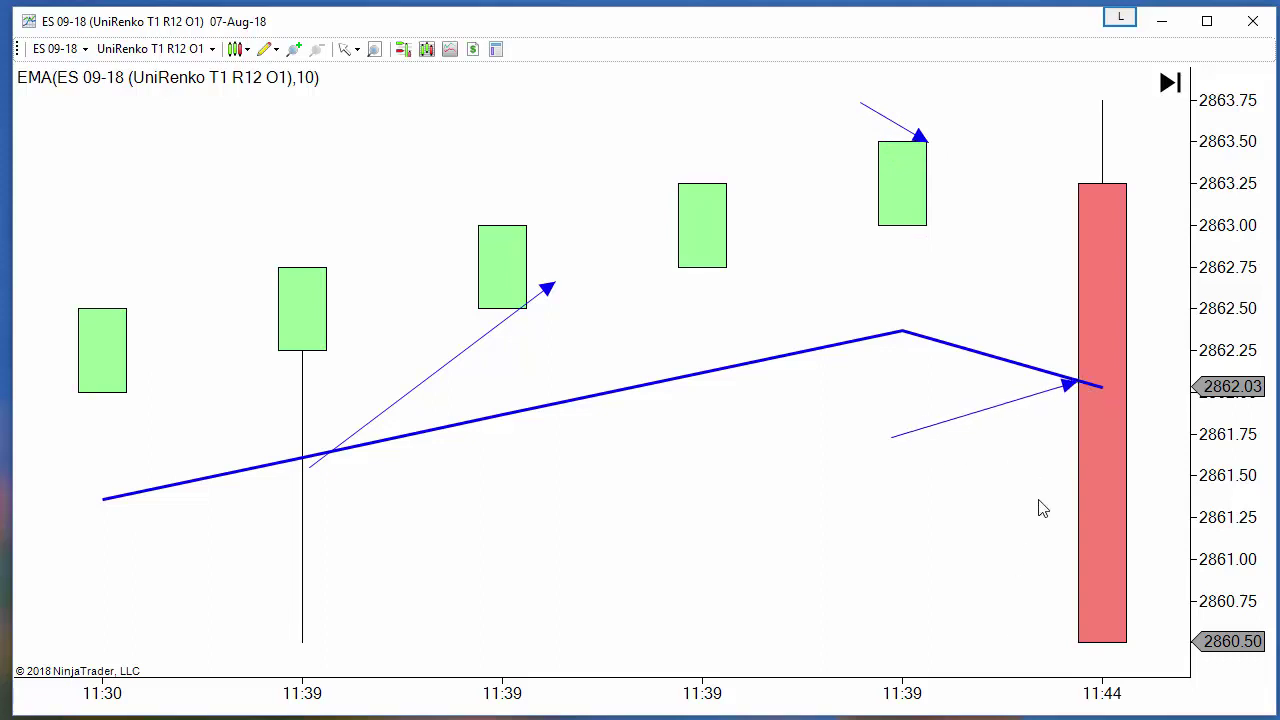
pyautogui.click(1070, 386)
pyautogui.click(1069, 607)
pyautogui.click(1027, 397)
pyautogui.press('Delete')
pyautogui.click(1069, 474)
pyautogui.press('Delete')
# Add short horizontal and upward arrows on the red bar, plus an arrow from 11:44 to 11:47.
pyautogui.click(1032, 441)
pyautogui.click(1097, 445)
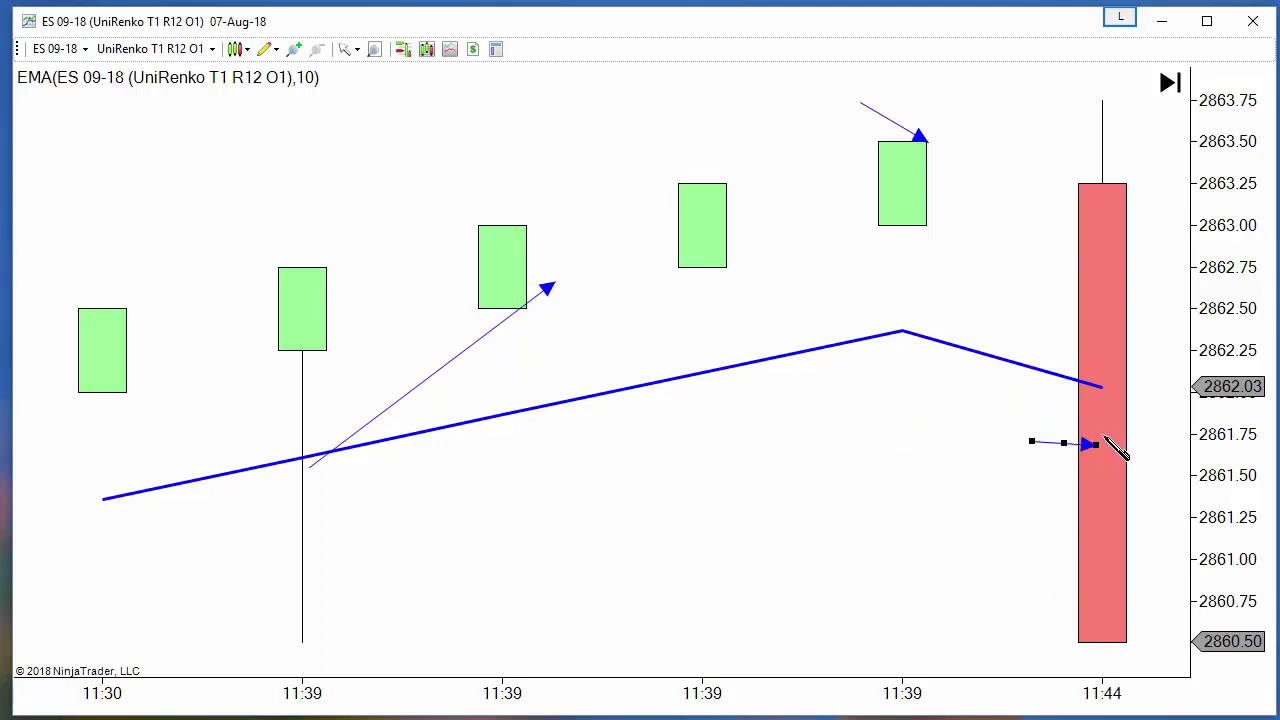
pyautogui.moveTo(1097, 444); pyautogui.dragTo(1102, 447)
pyautogui.click(1104, 390)
pyautogui.click(1101, 366)
pyautogui.moveTo(1096, 417); pyautogui.dragTo(1100, 407)
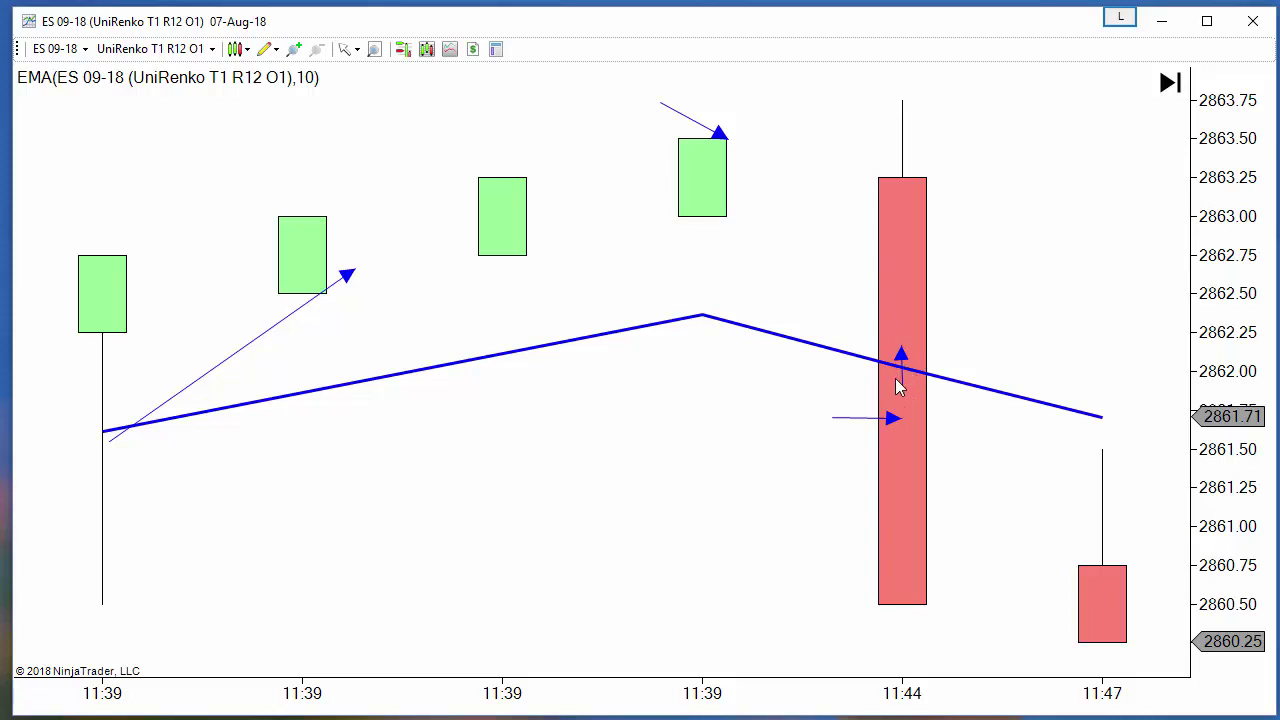
pyautogui.moveTo(905, 428)
pyautogui.mouseDown()
pyautogui.moveTo(957, 543)
pyautogui.moveTo(1104, 640)
pyautogui.moveTo(1100, 630)
pyautogui.mouseUp()
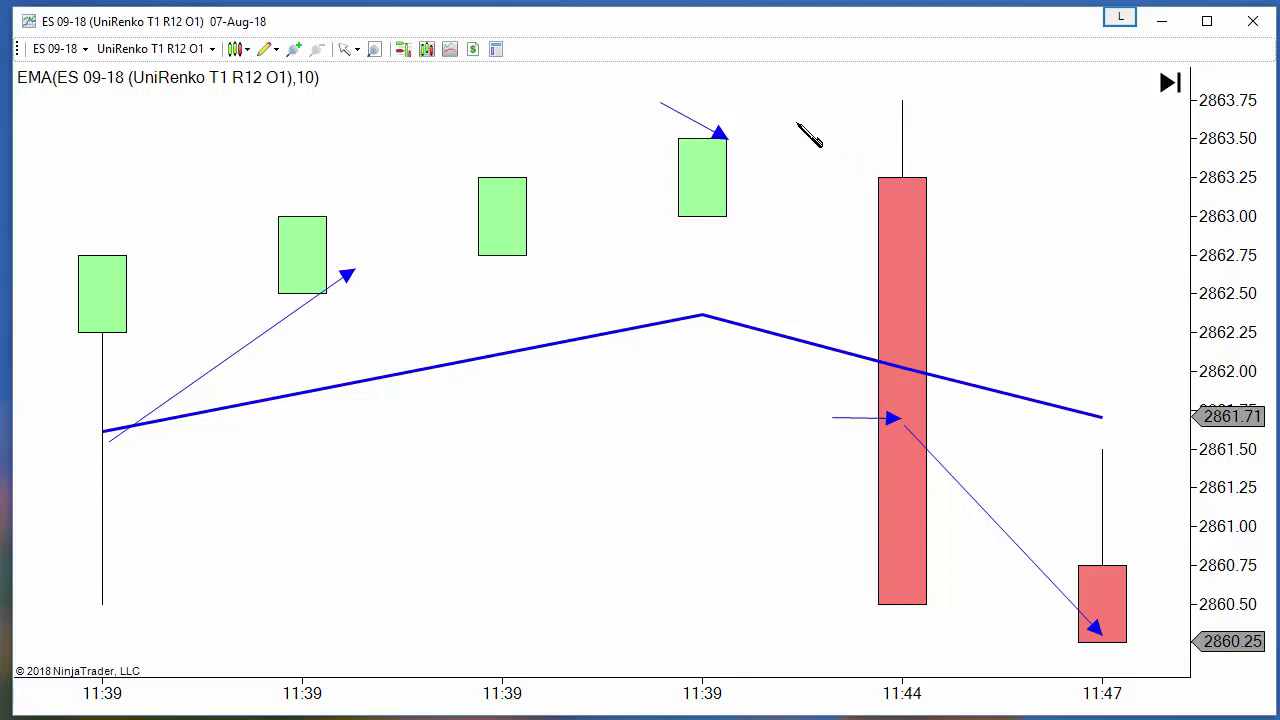
# Draw arrows to the red 11:44 bar's top and down its body, then re-anchor the 11:47 arrow at its bottom.
pyautogui.click(794, 122)
pyautogui.click(879, 183)
pyautogui.click(882, 181)
pyautogui.click(912, 604)
pyautogui.moveTo(918, 606); pyautogui.dragTo(922, 606)
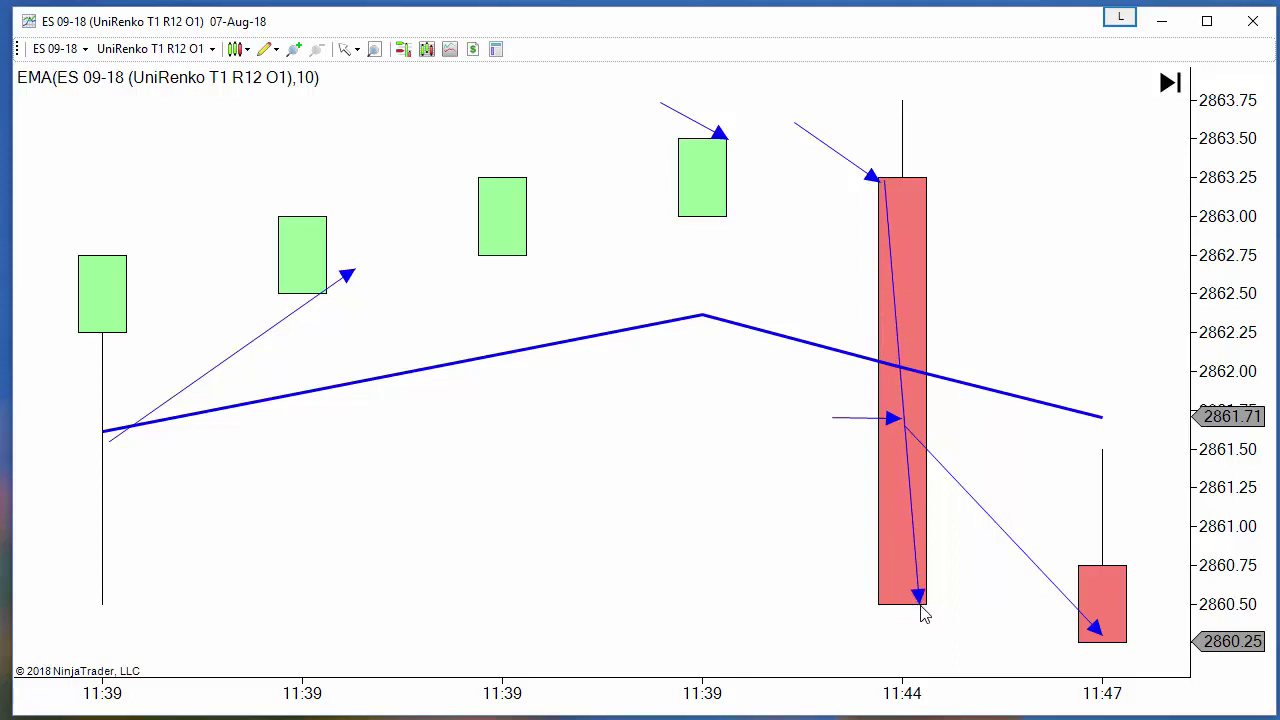
pyautogui.click(906, 424)
pyautogui.moveTo(906, 424); pyautogui.dragTo(945, 610)
pyautogui.click(912, 553)
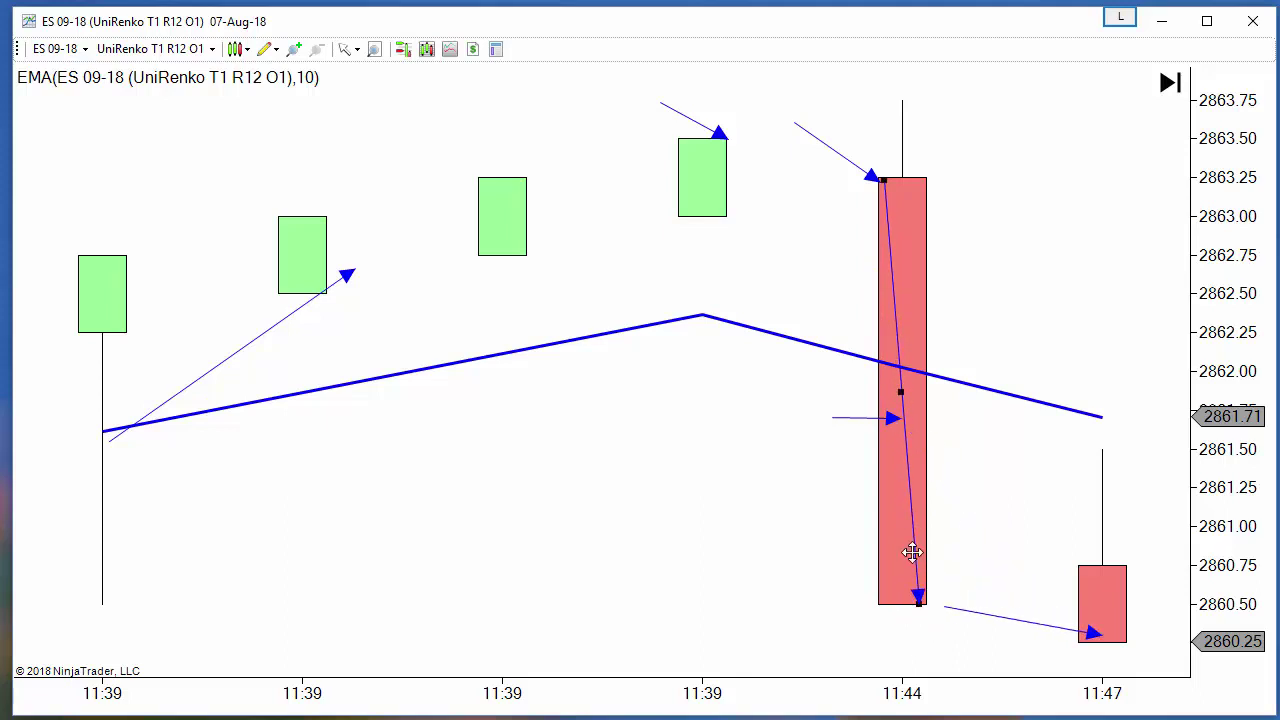
pyautogui.moveTo(918, 598); pyautogui.dragTo(889, 441)
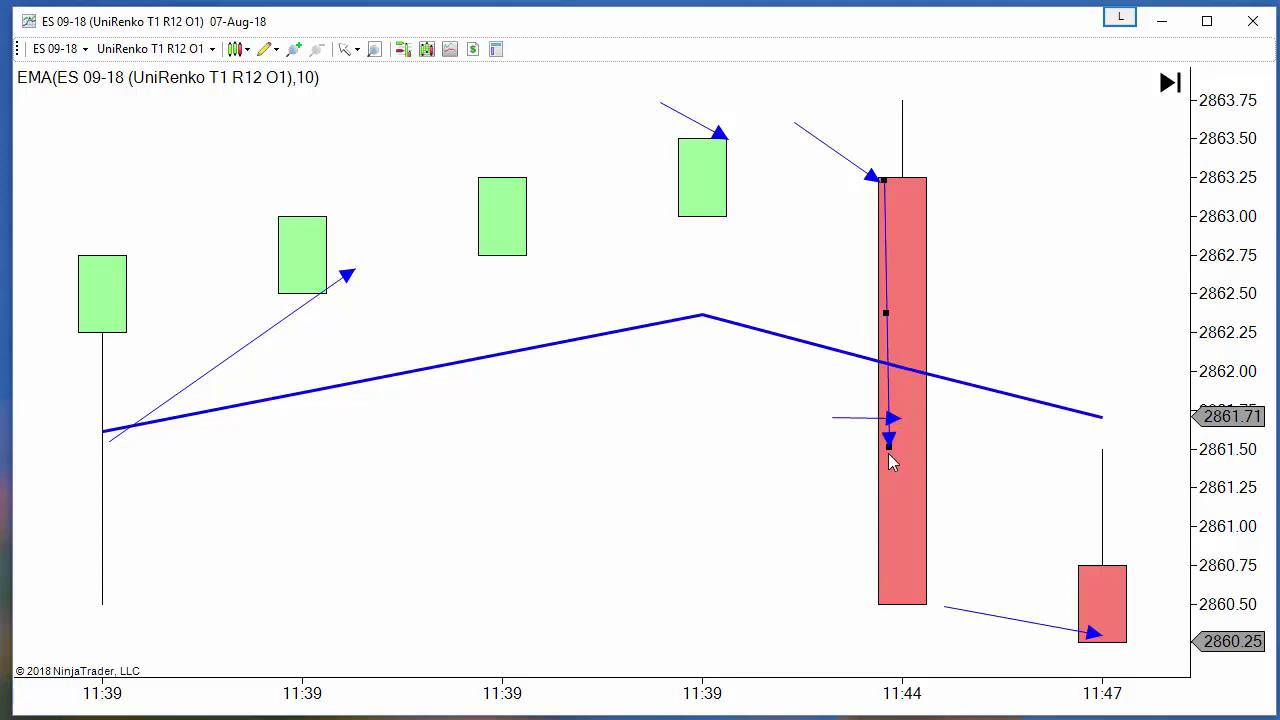
# Finish the zig-zag with an upward arrow and one down to the red bar's bottom.
pyautogui.click(893, 444)
pyautogui.click(915, 338)
pyautogui.click(918, 333)
pyautogui.click(945, 602)
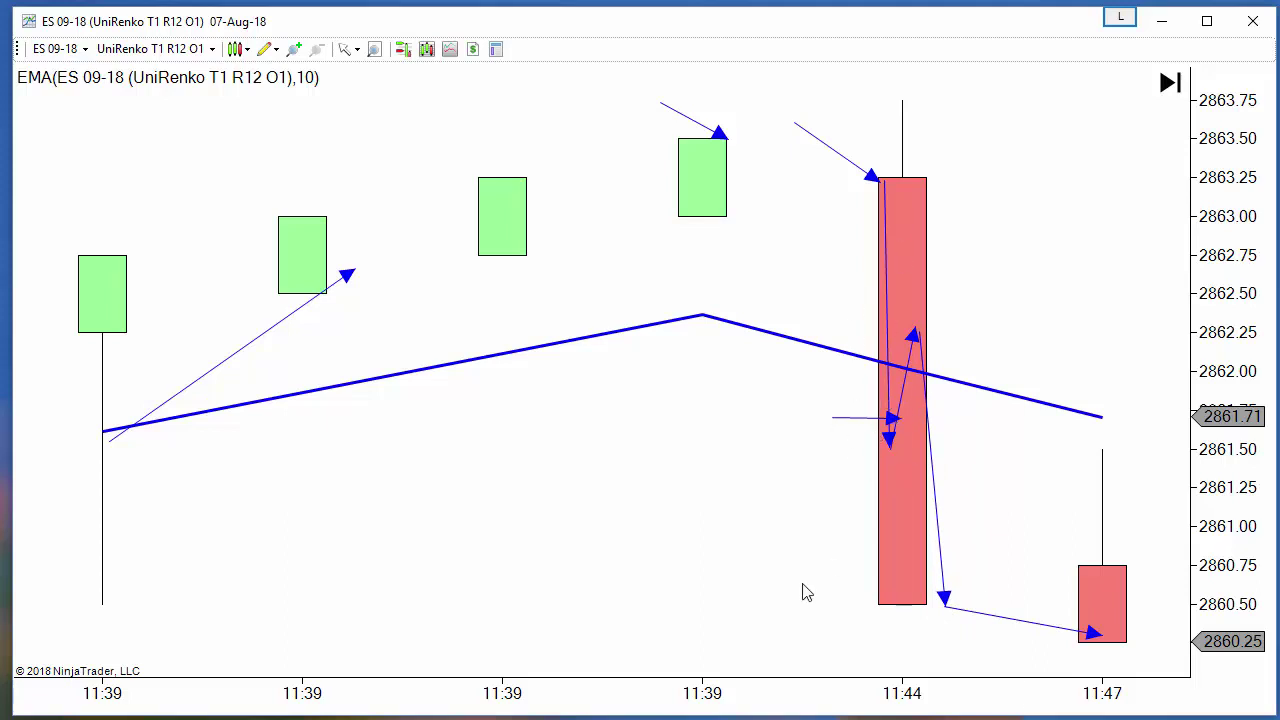
pyautogui.moveTo(755, 710); pyautogui.dragTo(1000, 680)
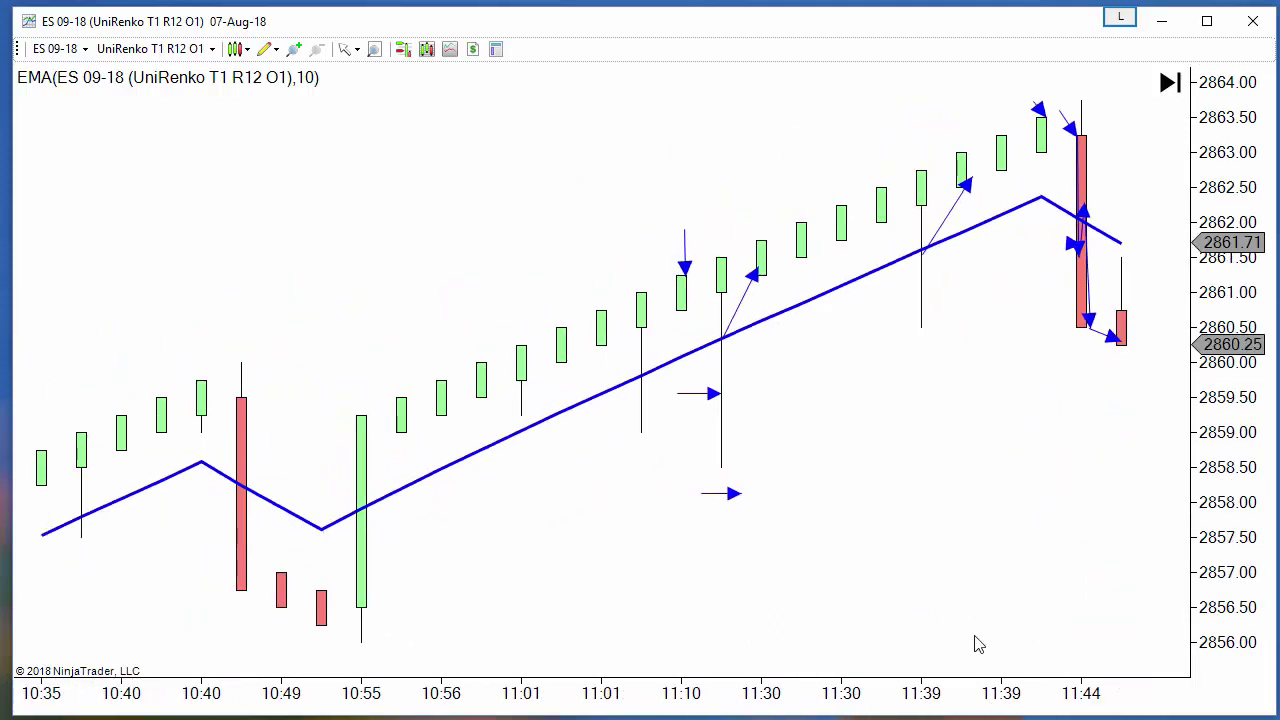
# Show history back to the previous day, place an arrow on the EMA near 03:48, then return to the latest bars.
pyautogui.moveTo(768, 683); pyautogui.dragTo(742, 648)
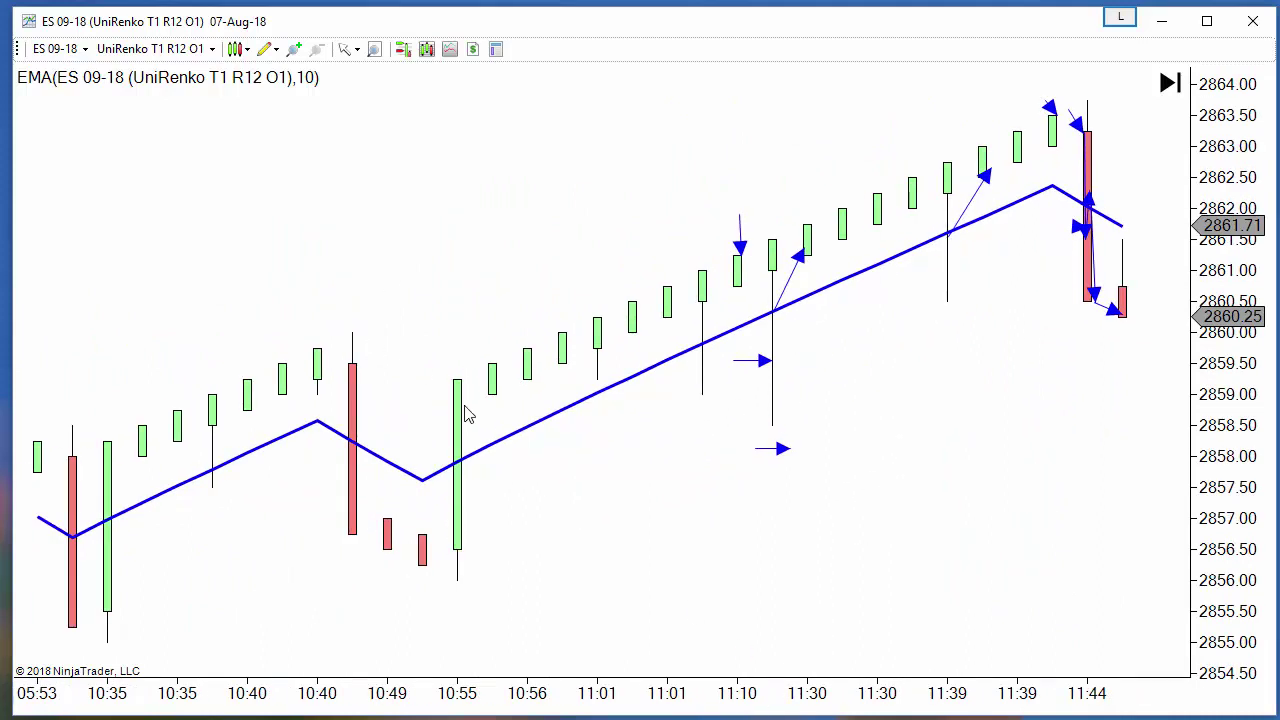
pyautogui.moveTo(680, 700); pyautogui.dragTo(822, 697)
pyautogui.moveTo(602, 505); pyautogui.dragTo(727, 505)
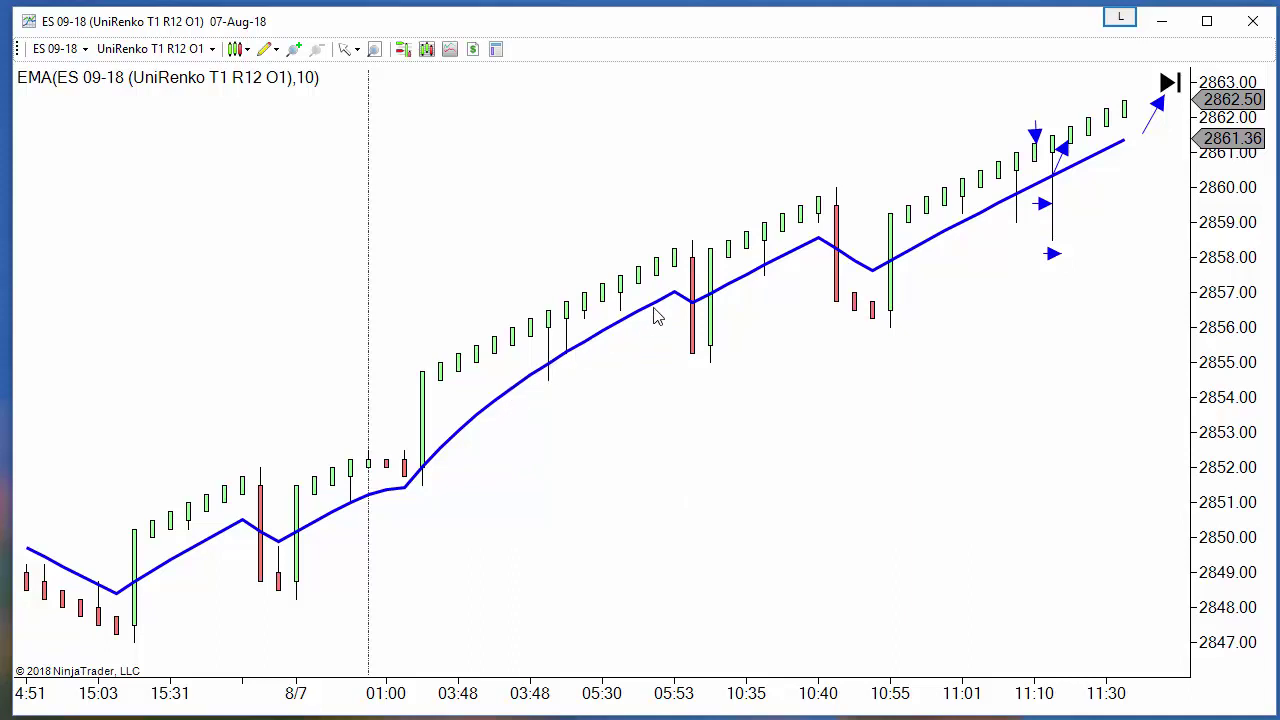
pyautogui.moveTo(571, 400)
pyautogui.mouseDown()
pyautogui.moveTo(586, 386)
pyautogui.moveTo(558, 390)
pyautogui.mouseUp()
pyautogui.click(1169, 84)
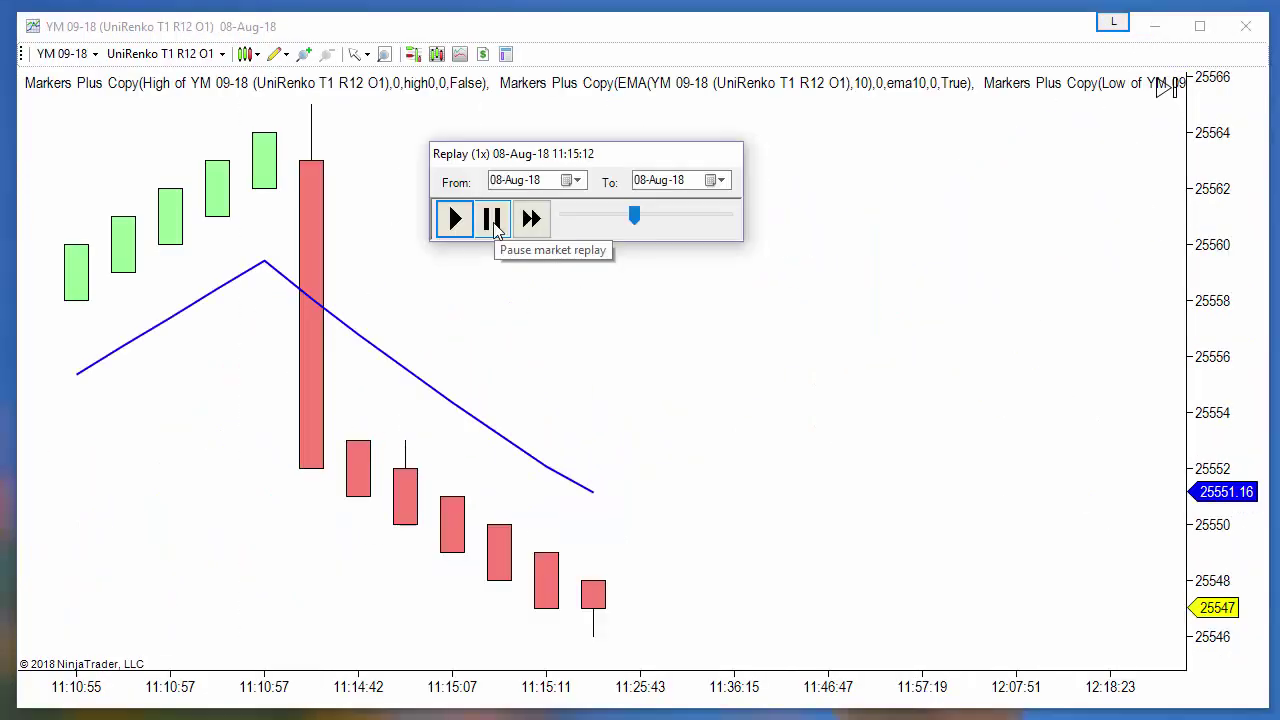
# Move the replay window aside, pause the YM replay, and show the Chart Trader order panel.
pyautogui.moveTo(612, 161); pyautogui.dragTo(984, 140)
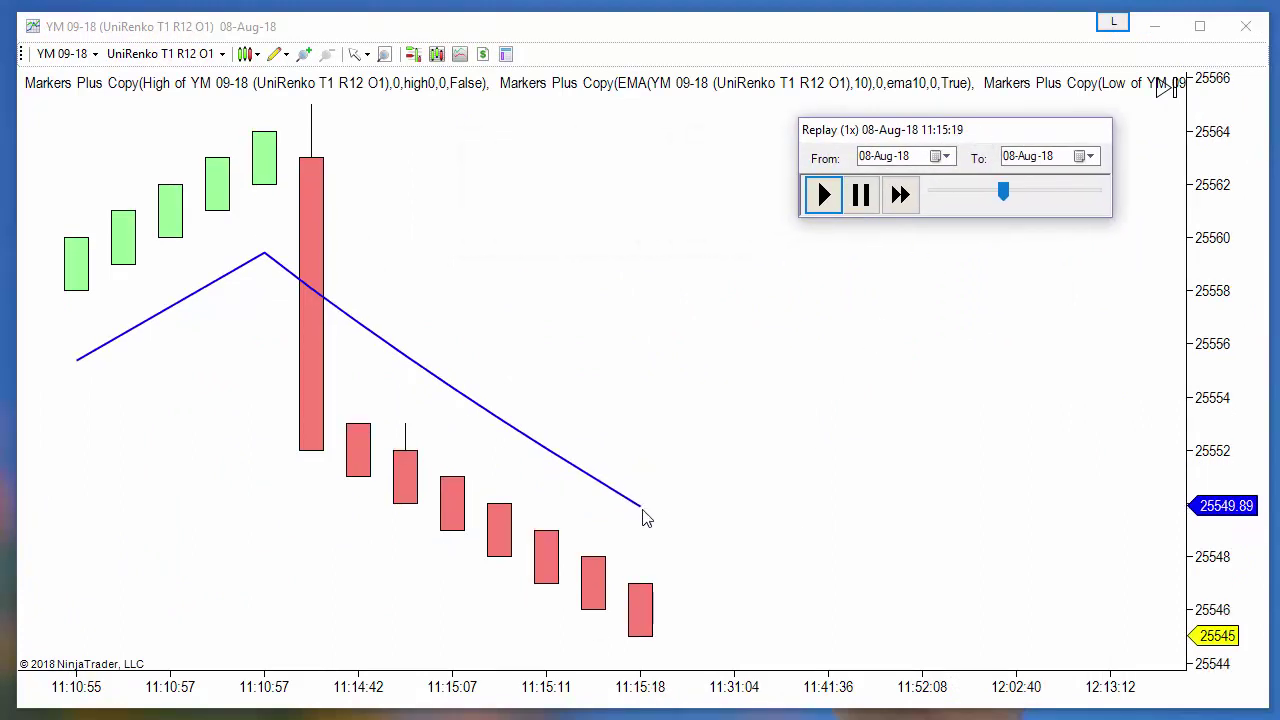
pyautogui.rightClick(673, 486)
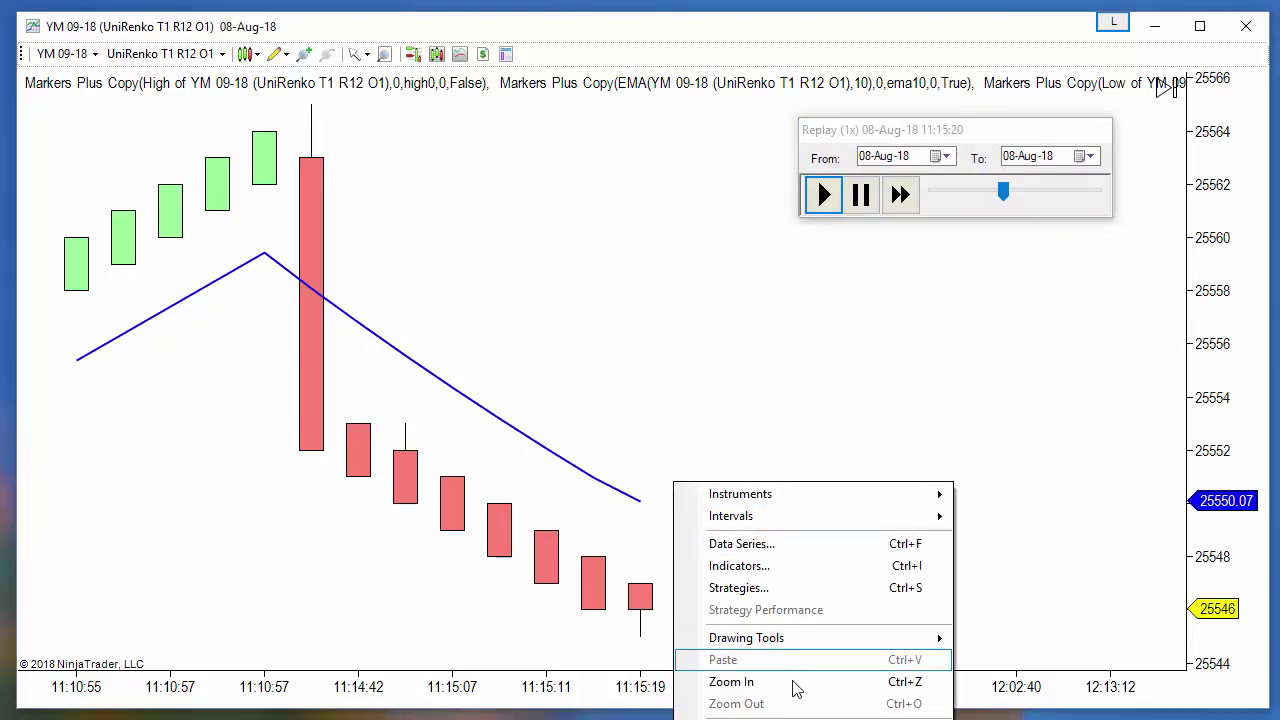
pyautogui.click(835, 385)
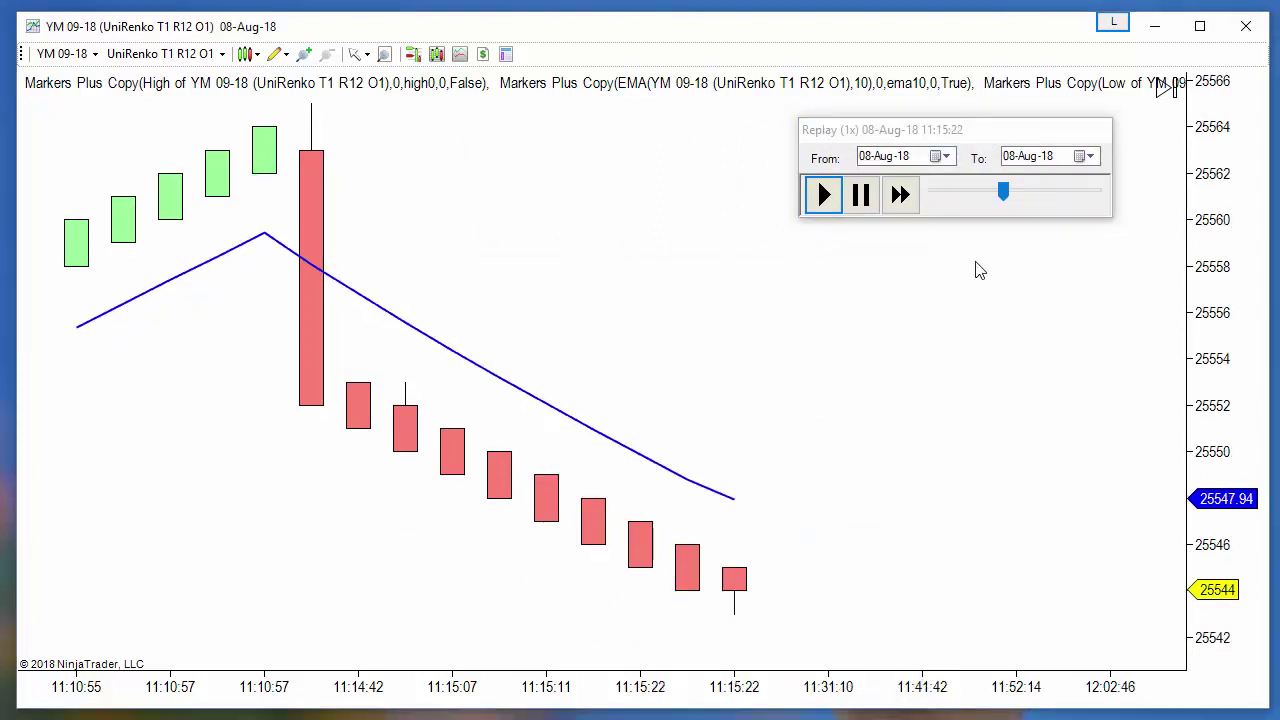
pyautogui.click(860, 195)
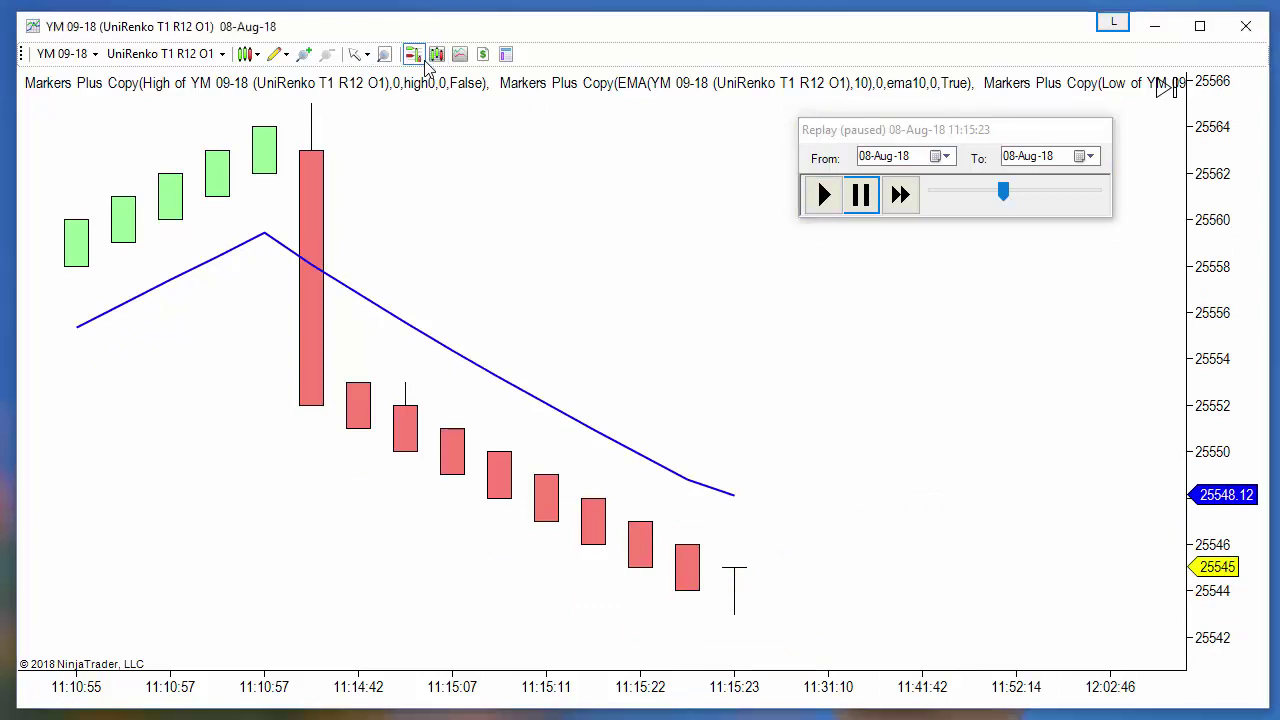
pyautogui.click(413, 54)
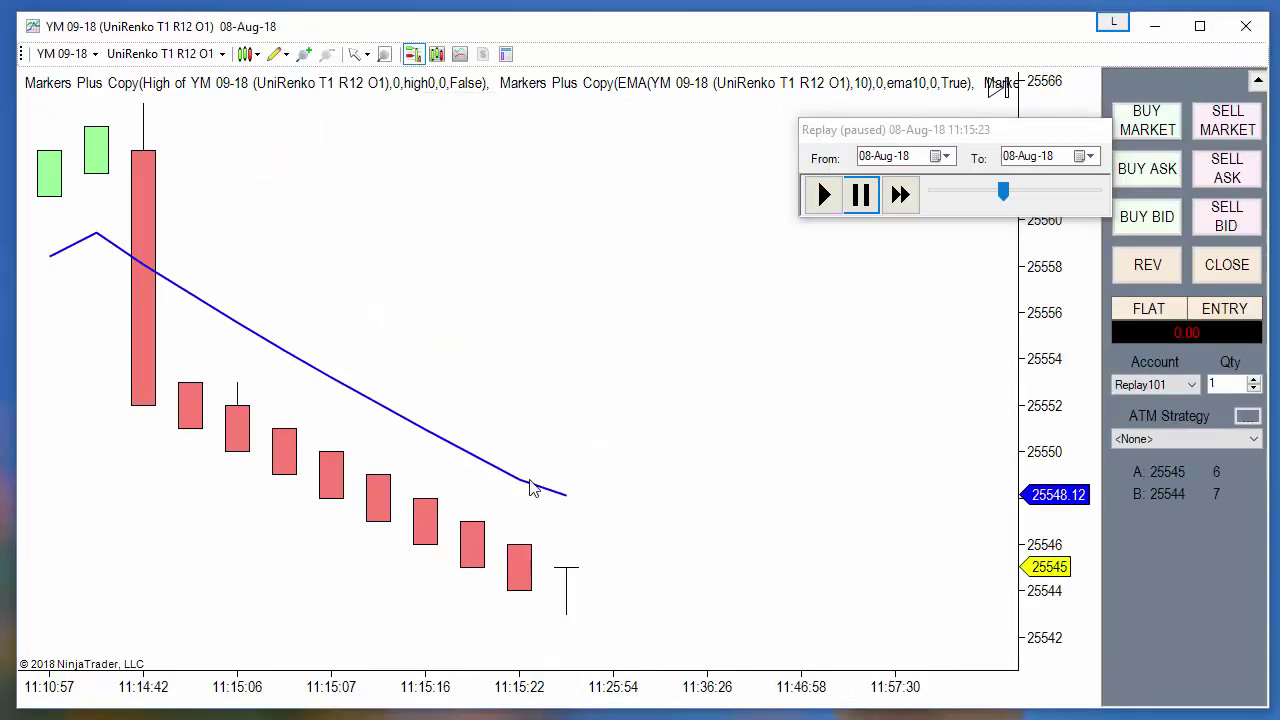
# Choose the '1c 3 vs 4' ATM strategy and fast-forward the replay to 8x.
pyautogui.rightClick(547, 449)
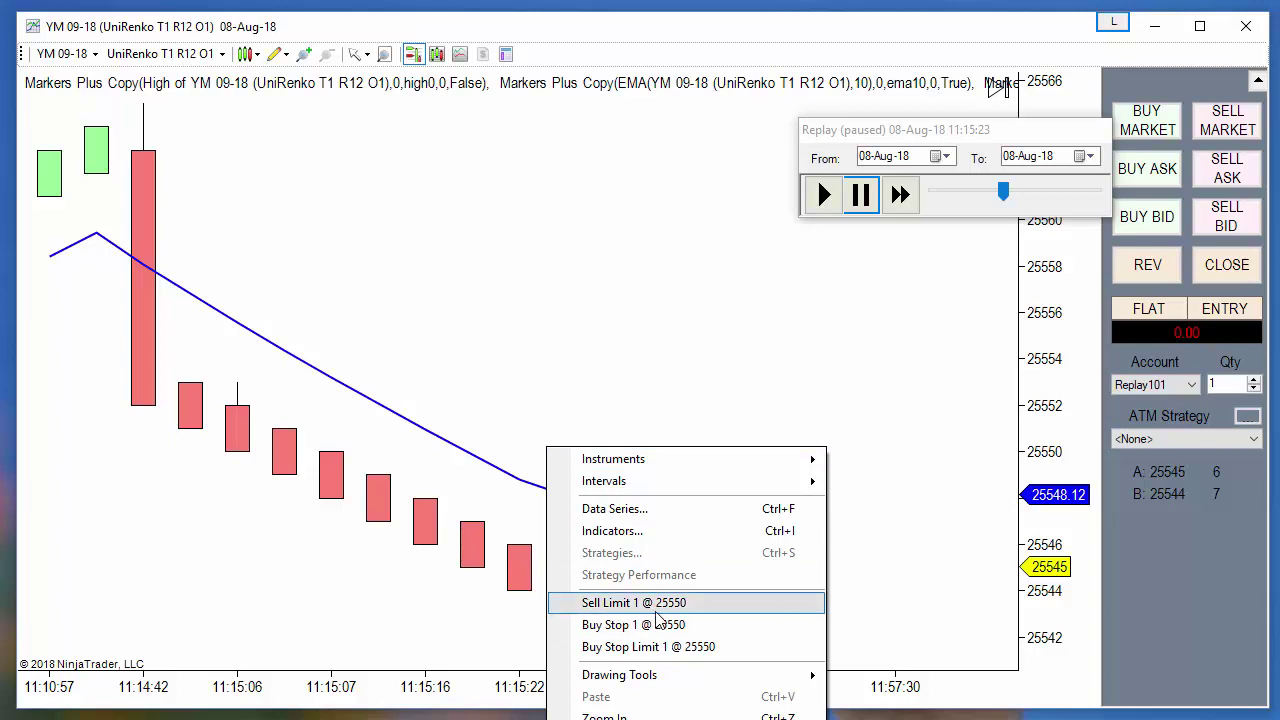
pyautogui.click(1186, 440)
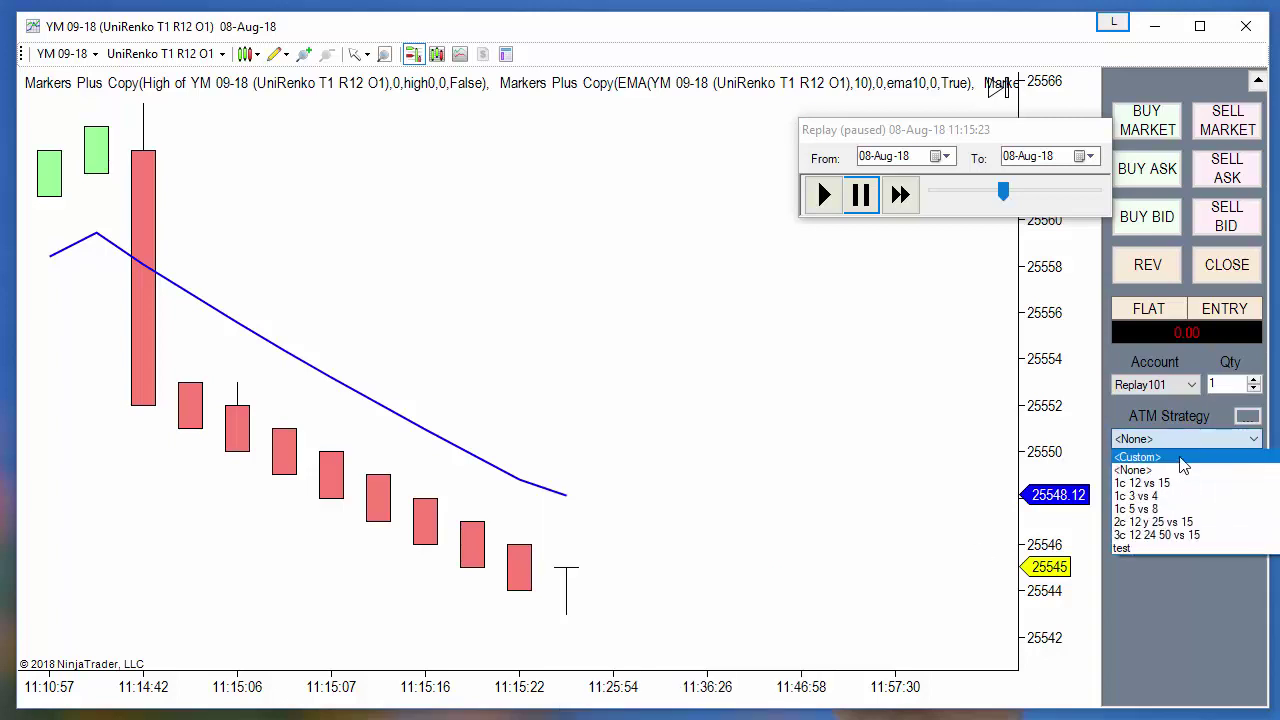
pyautogui.click(1140, 496)
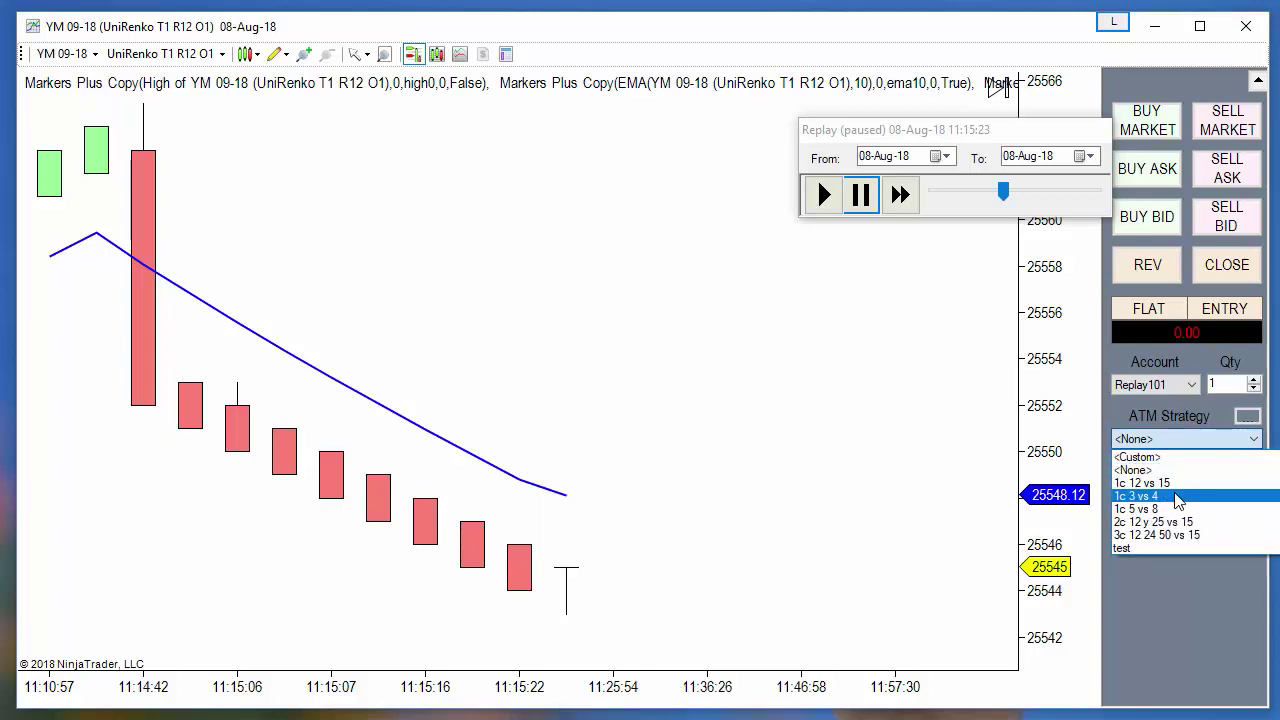
pyautogui.click(900, 195)
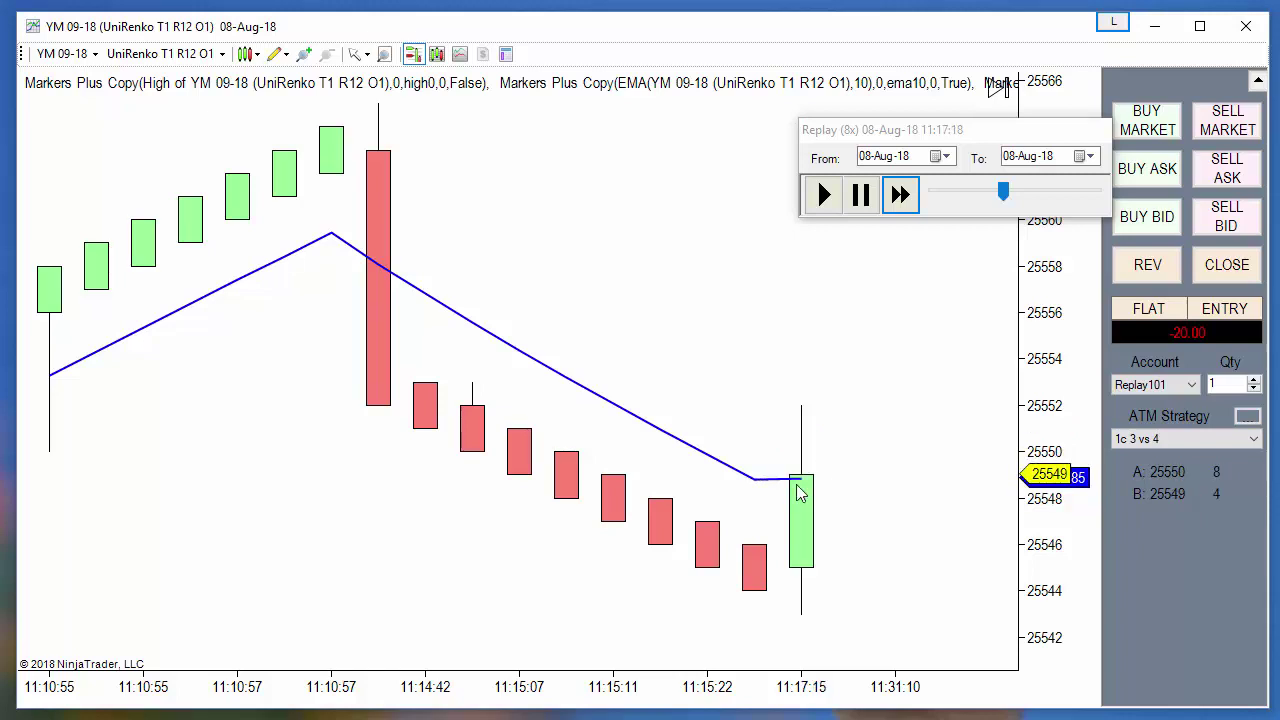
# Open the Indicators dialog from the chart and select Markers Plus Slope.
pyautogui.rightClick(701, 308)
pyautogui.click(606, 274)
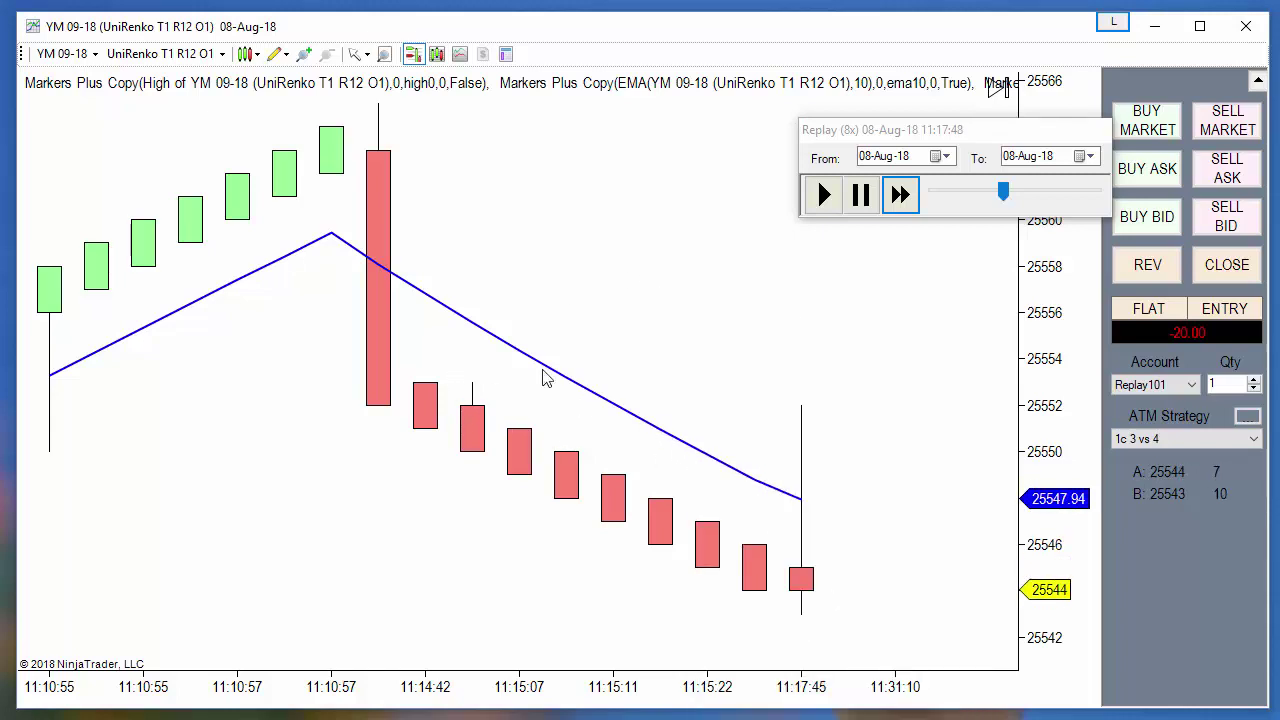
pyautogui.rightClick(682, 322)
pyautogui.click(765, 406)
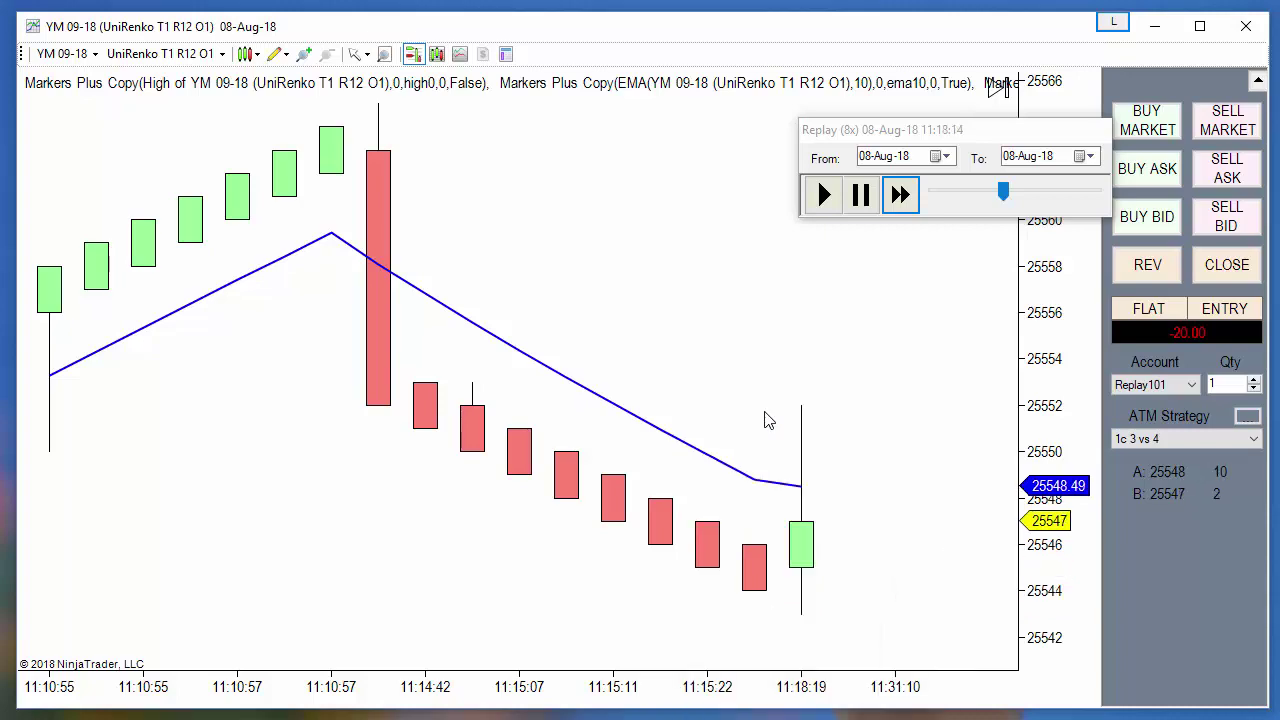
pyautogui.click(385, 281)
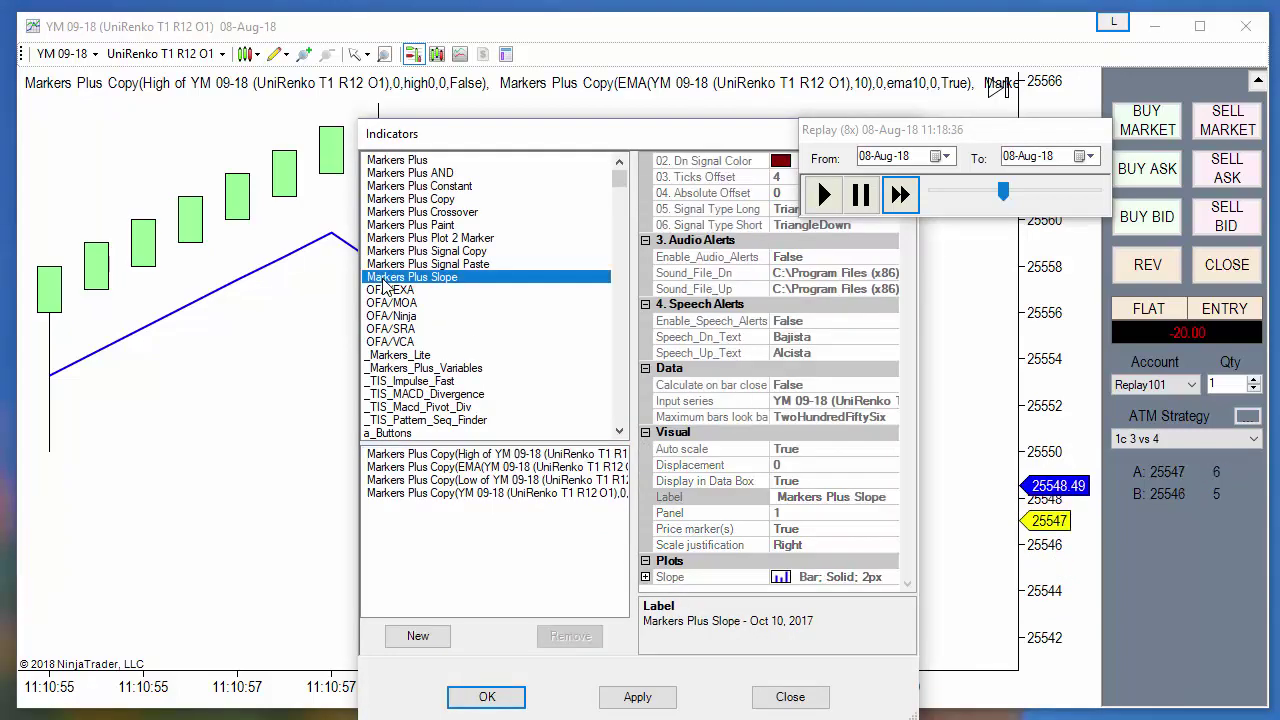
# Add an EMA indicator with Period 10 to the chart.
pyautogui.press('e')
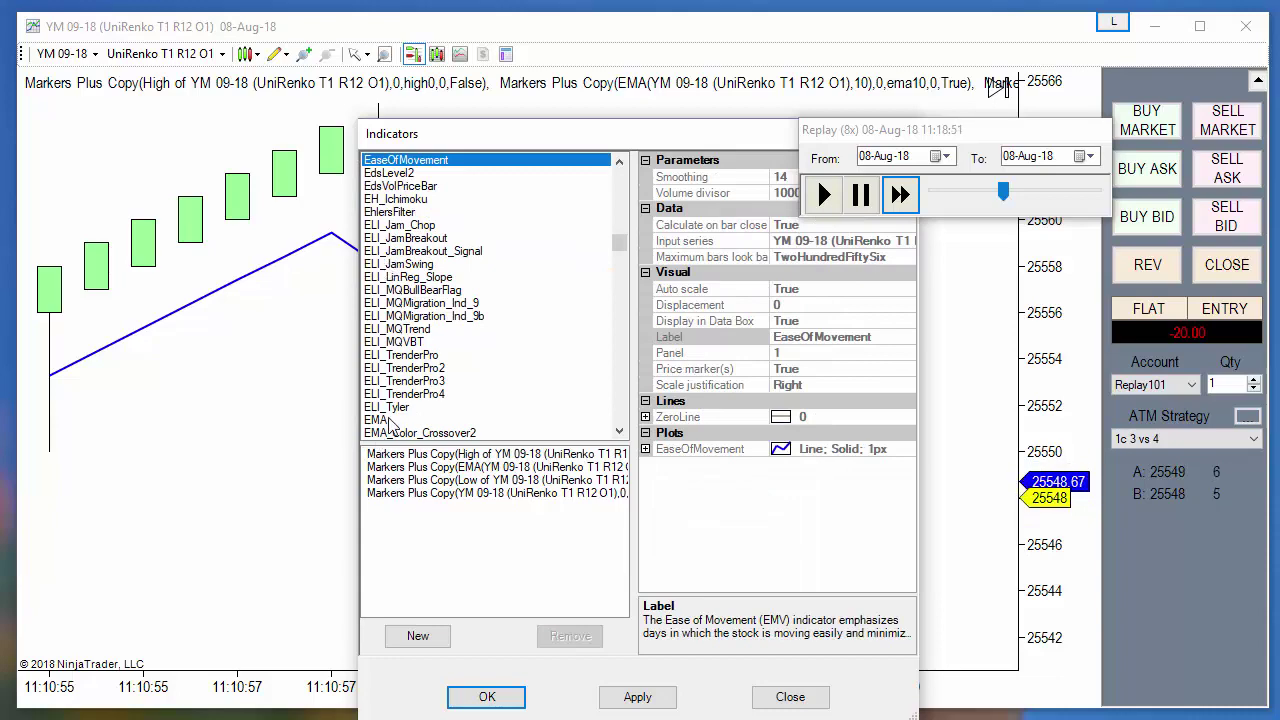
pyautogui.doubleClick(377, 420)
pyautogui.moveTo(500, 133); pyautogui.dragTo(380, 323)
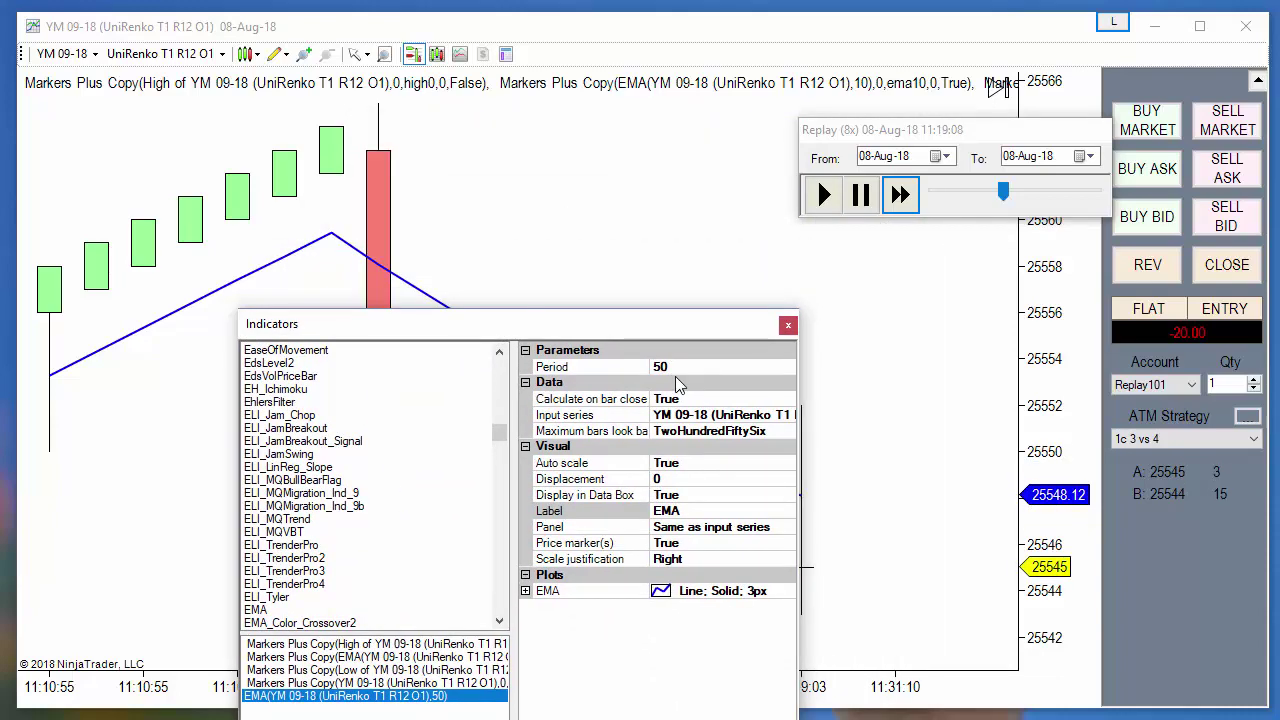
pyautogui.click(678, 367)
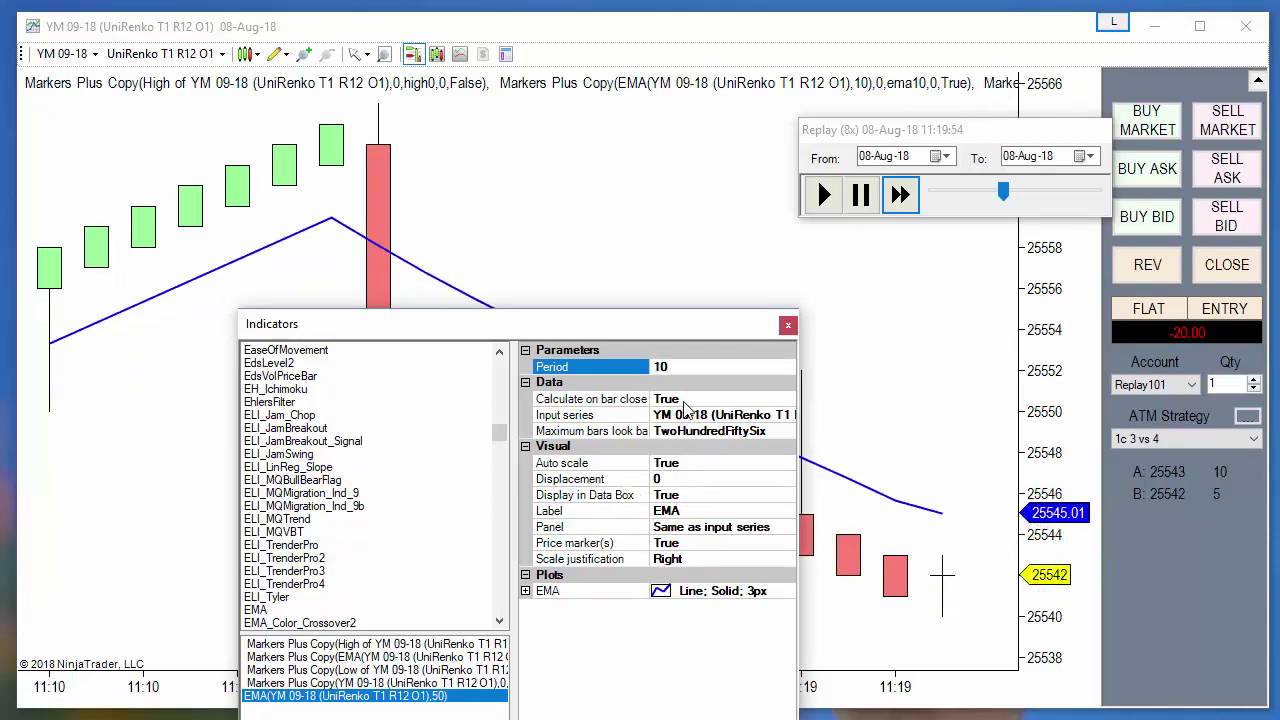
pyautogui.press('Tab')
pyautogui.press('Return')
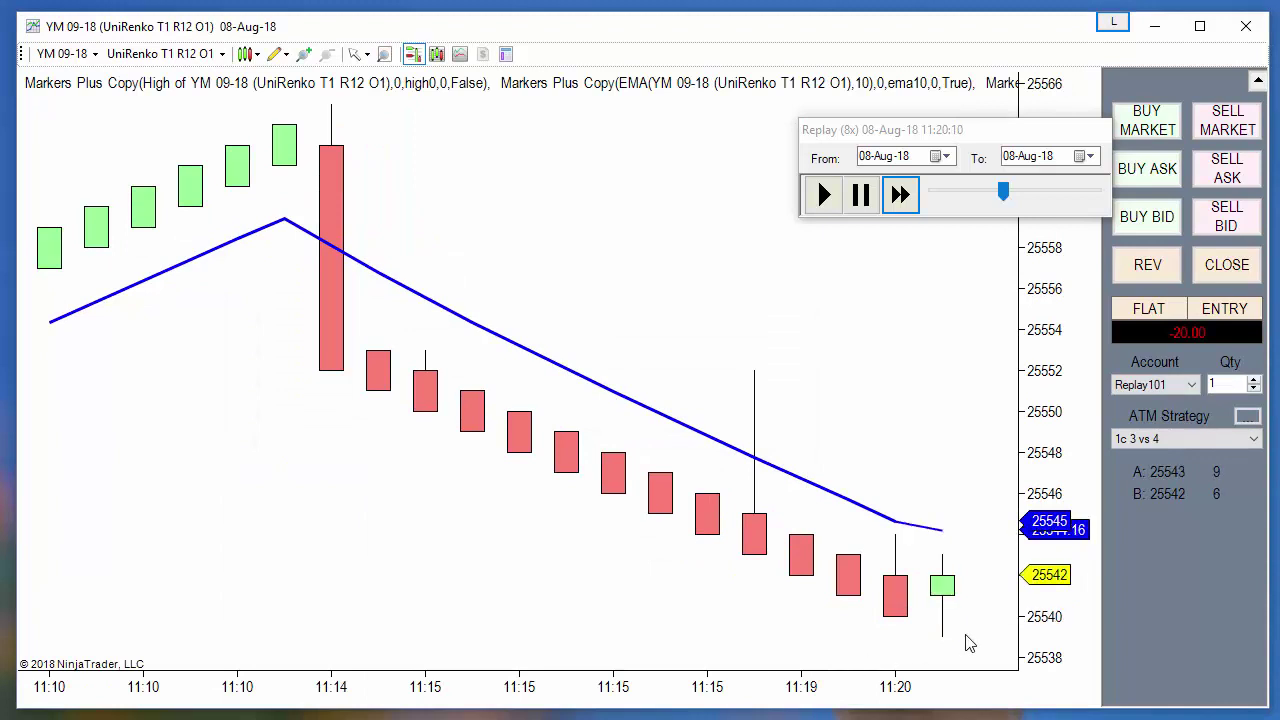
# Set Show Copied Line to False on the Markers Plus Copy(EMA) indicator.
pyautogui.doubleClick(928, 524)
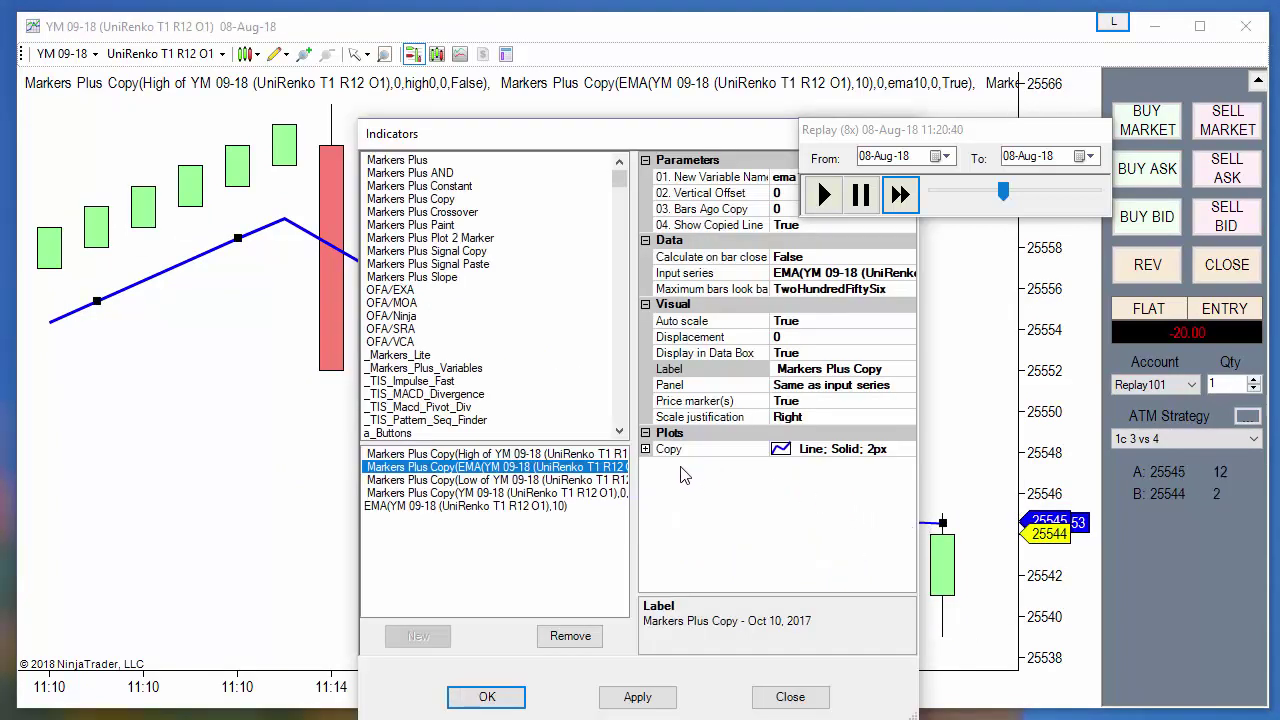
pyautogui.click(648, 450)
pyautogui.click(843, 481)
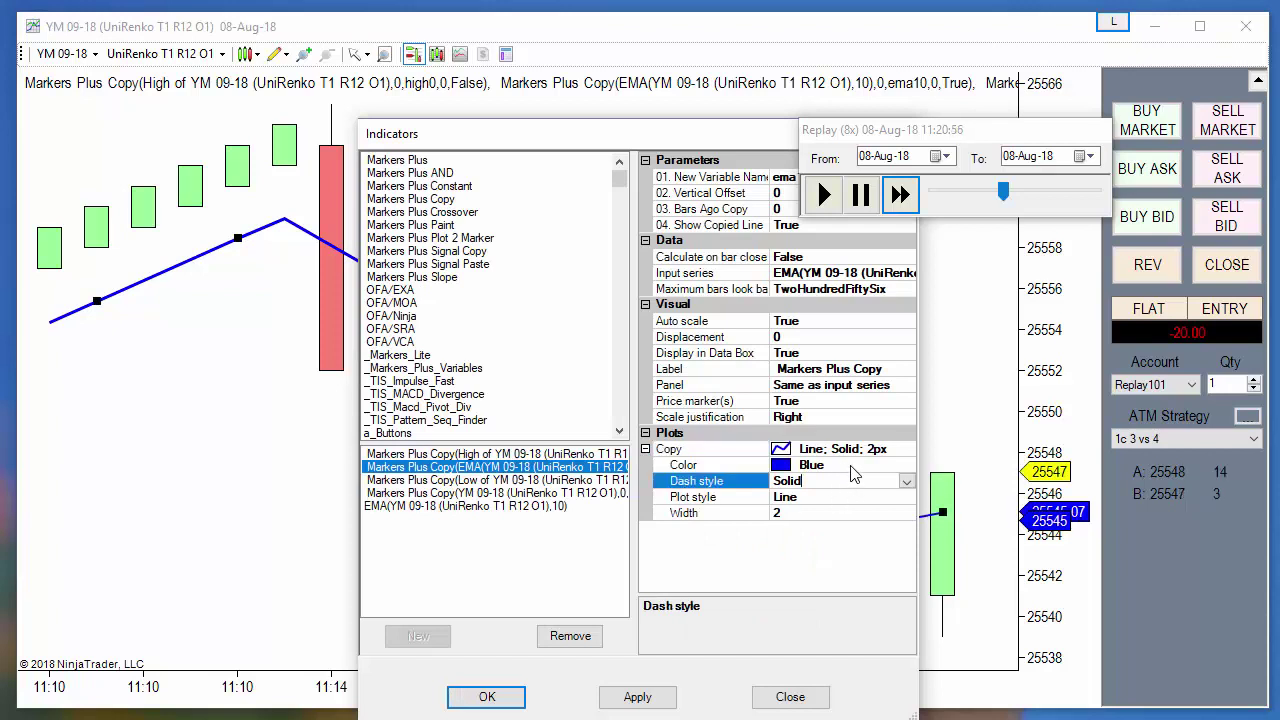
pyautogui.click(793, 224)
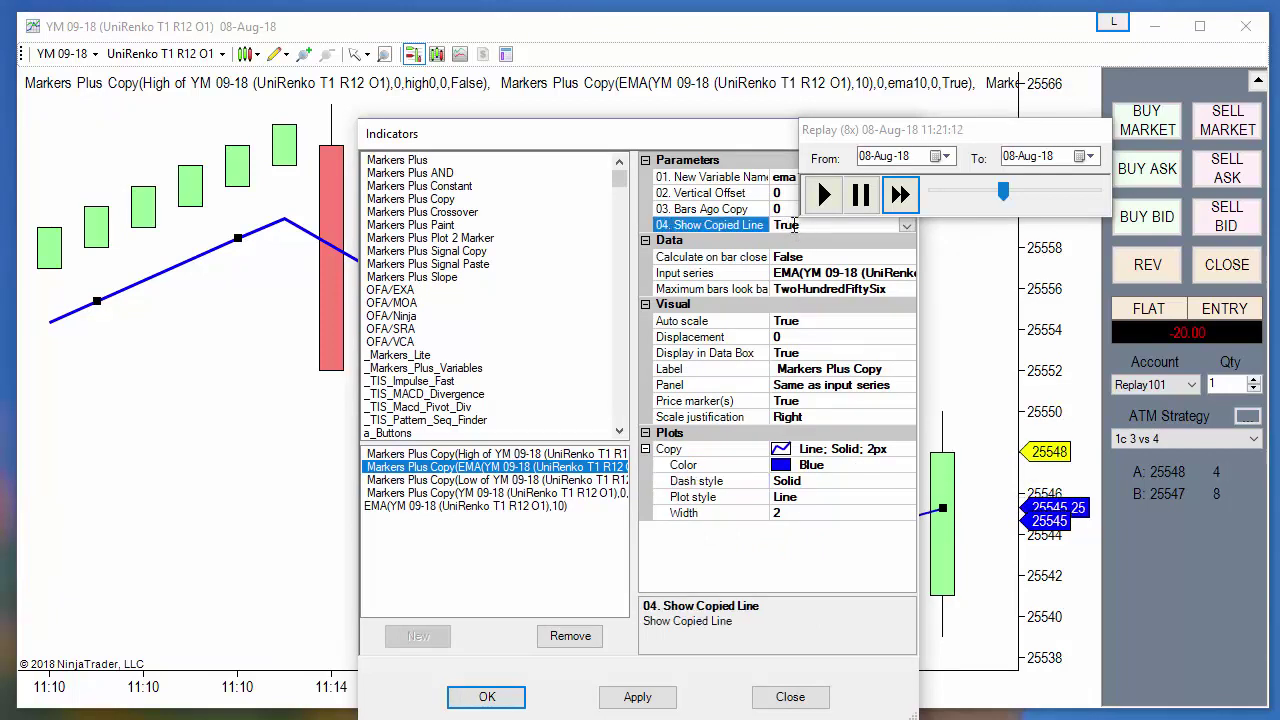
pyautogui.doubleClick(793, 224)
pyautogui.click(487, 697)
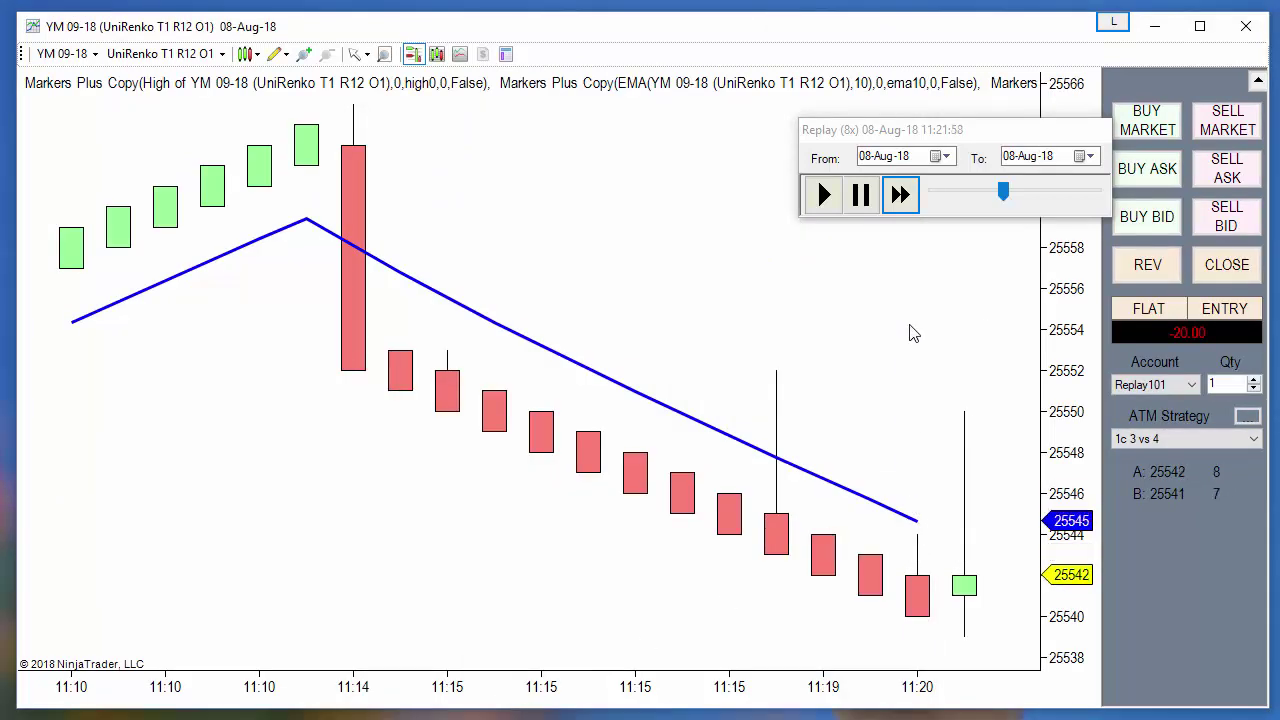
# Pause the replay at 11:22:34, pan back to the 11:06 bars, and view the 11:15:22 bar's data box.
pyautogui.moveTo(914, 331); pyautogui.dragTo(771, 283)
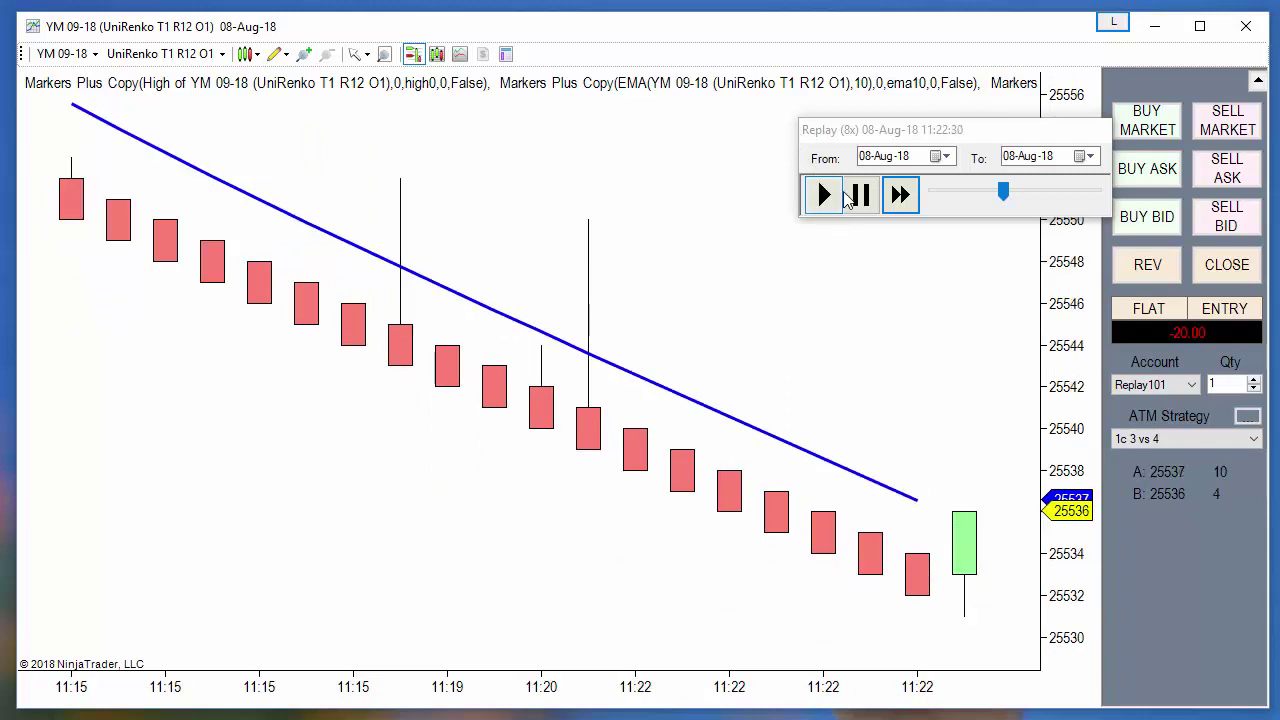
pyautogui.click(863, 197)
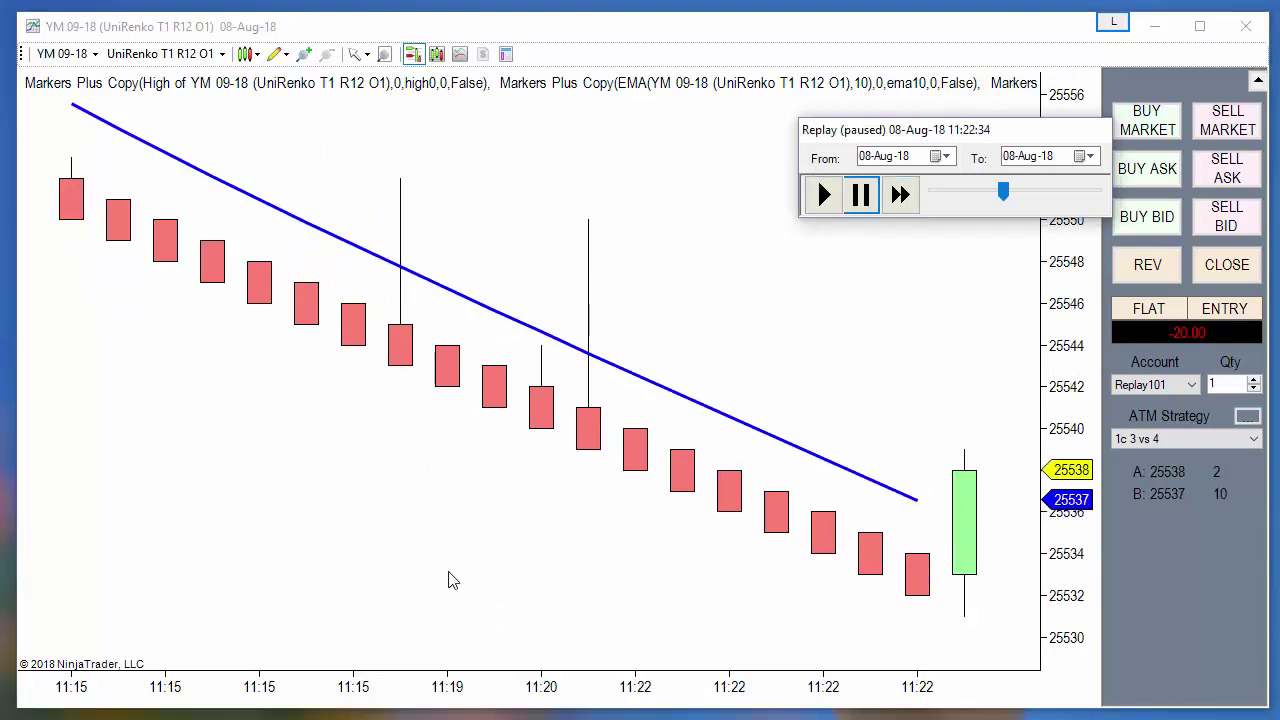
pyautogui.moveTo(504, 590); pyautogui.dragTo(688, 599)
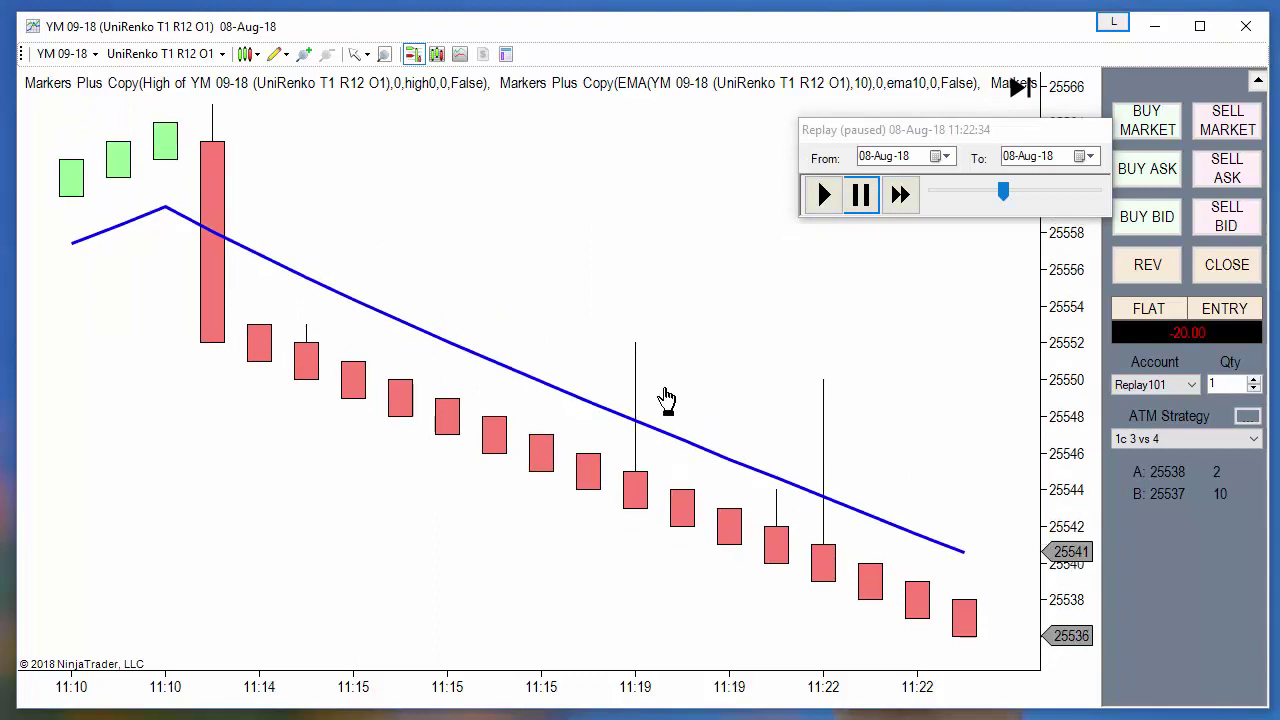
pyautogui.moveTo(666, 400); pyautogui.dragTo(862, 500)
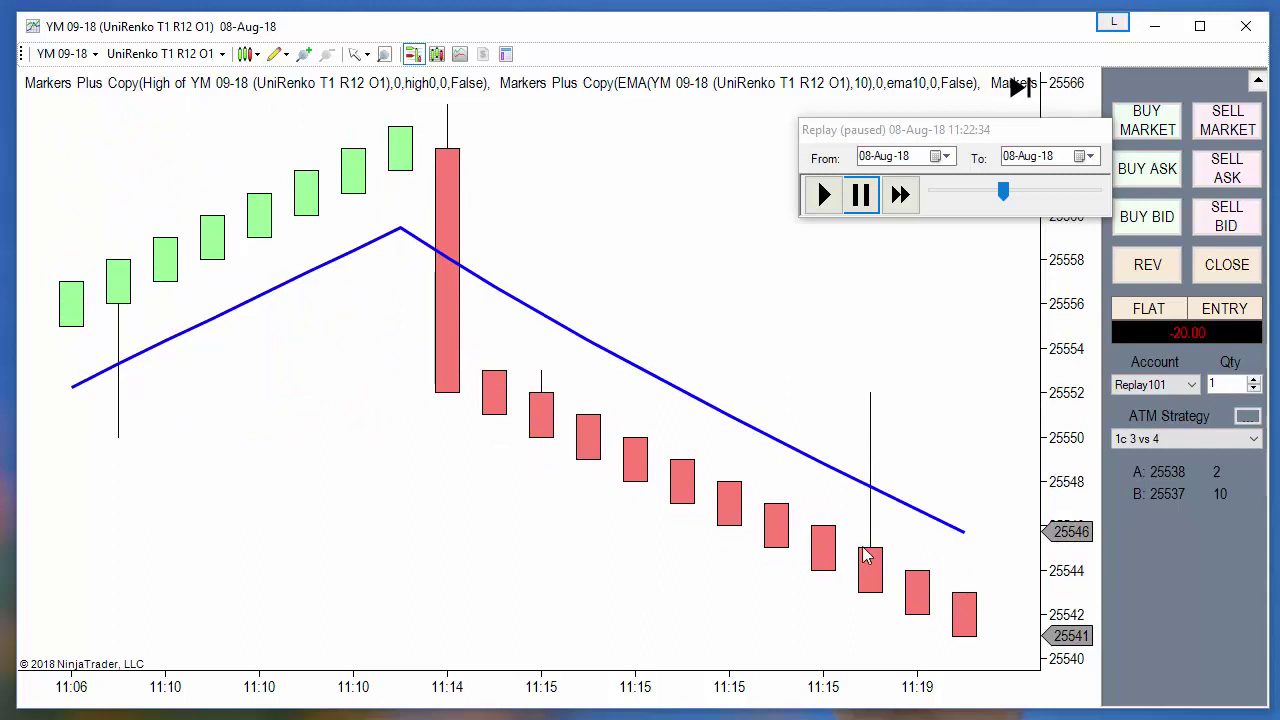
pyautogui.middleClick(840, 410)
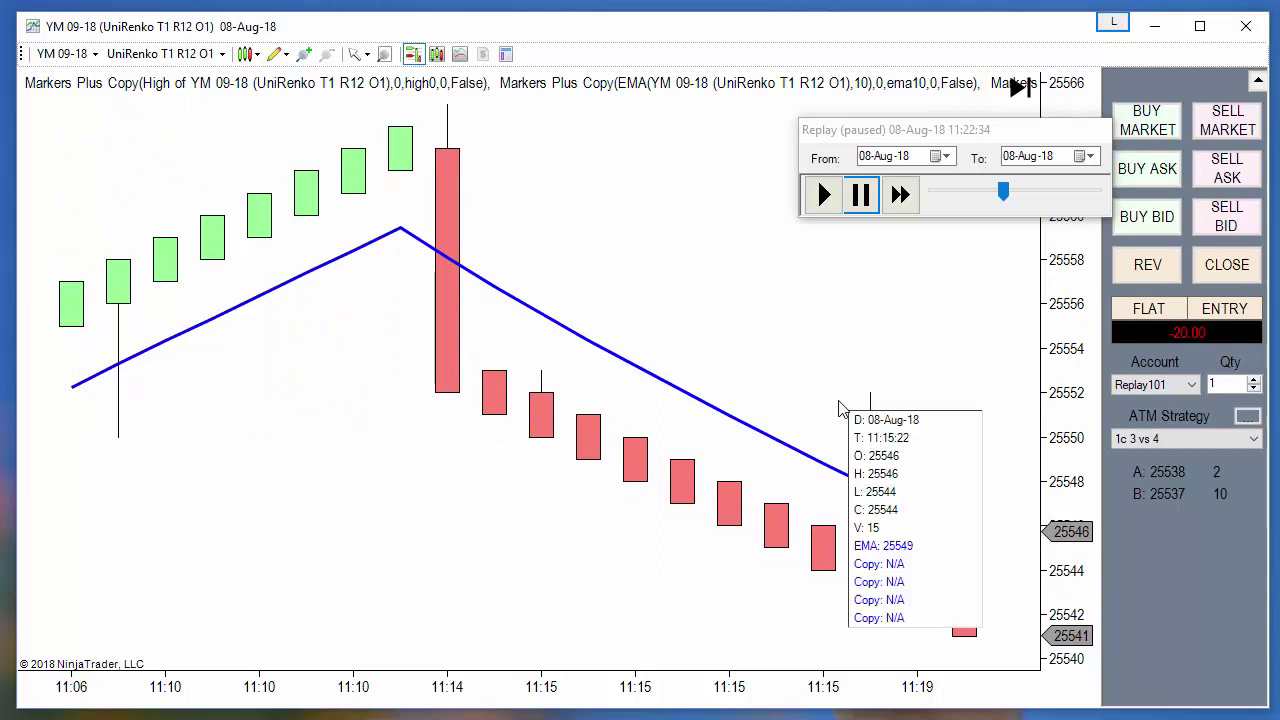
pyautogui.rightClick(966, 212)
pyautogui.click(1017, 270)
# Jump the replay to 11:15:30 with the Go To time dialog.
pyautogui.rightClick(991, 186)
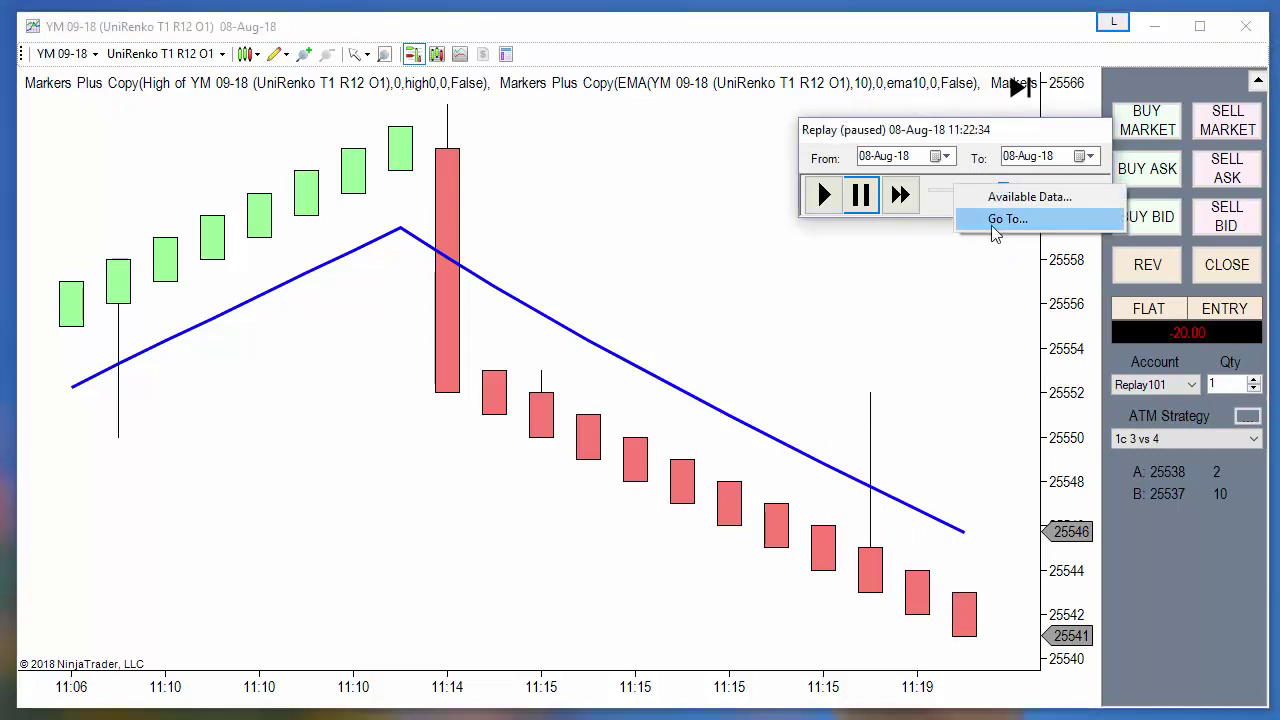
pyautogui.click(995, 218)
pyautogui.click(970, 170)
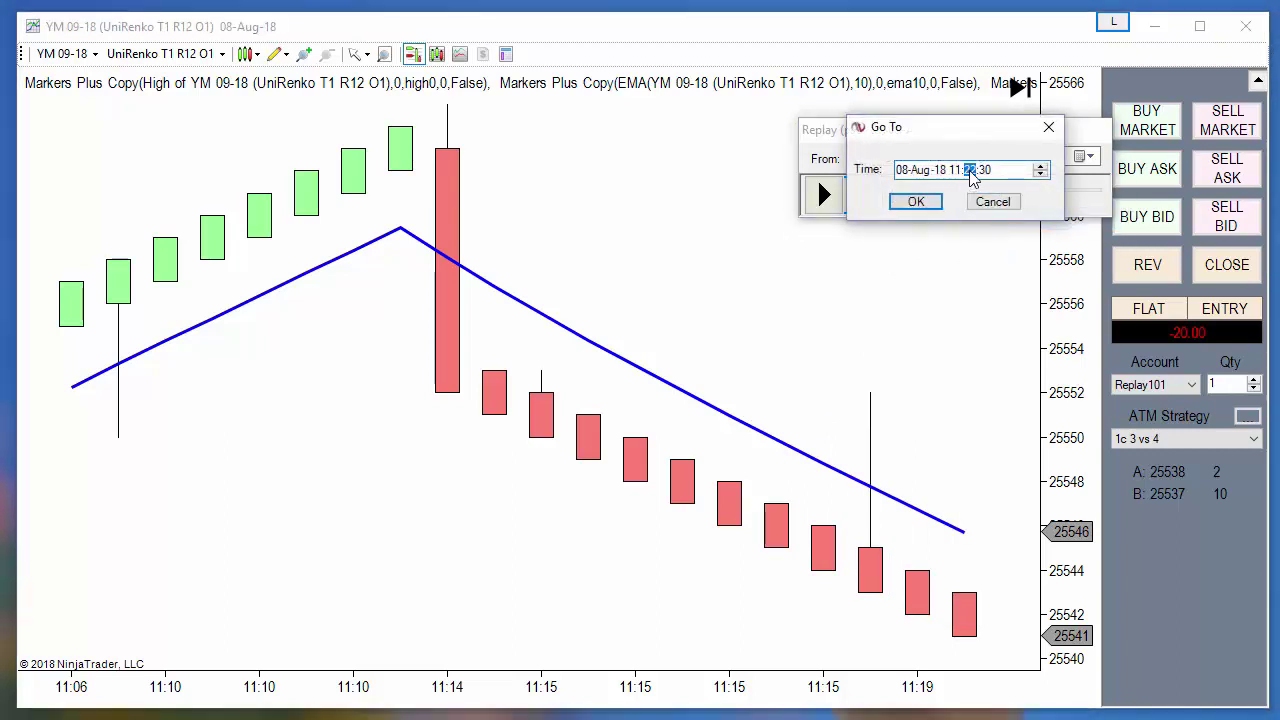
pyautogui.write('15')
pyautogui.click(908, 205)
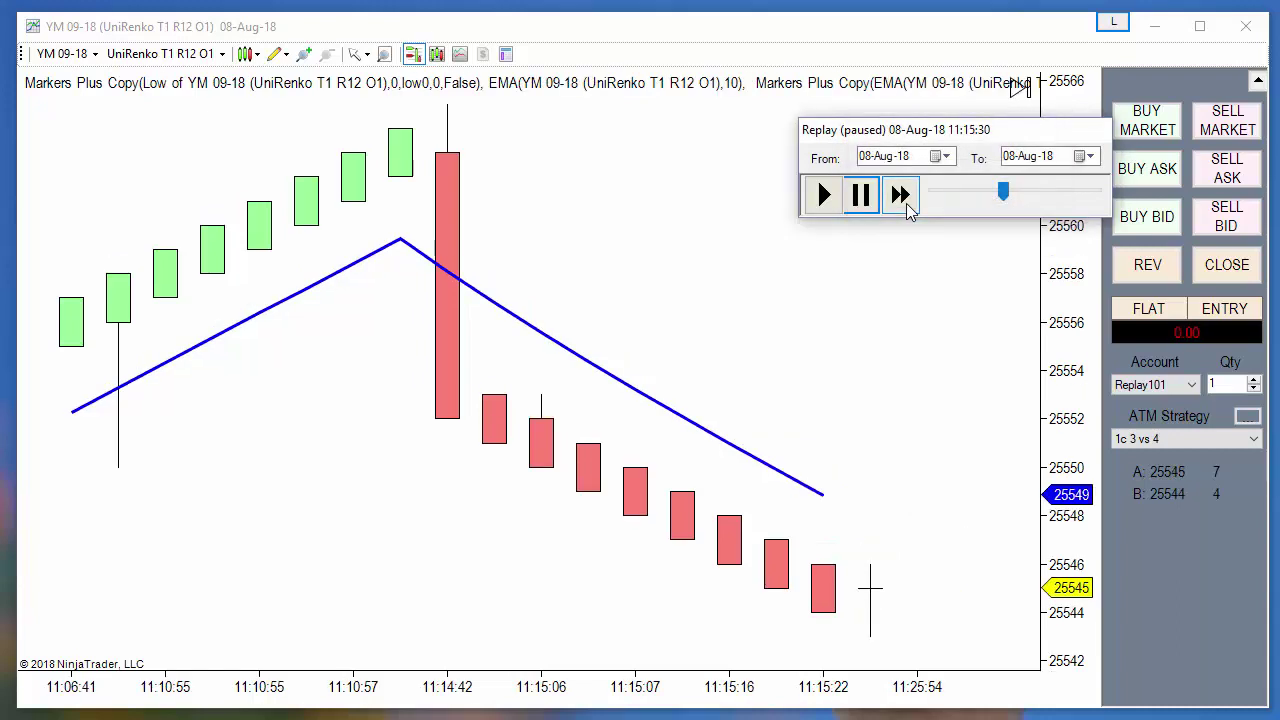
# Run the replay at 1x, 3x and 8x, then pause it at 11:16:11 and focus the chart.
pyautogui.click(824, 195)
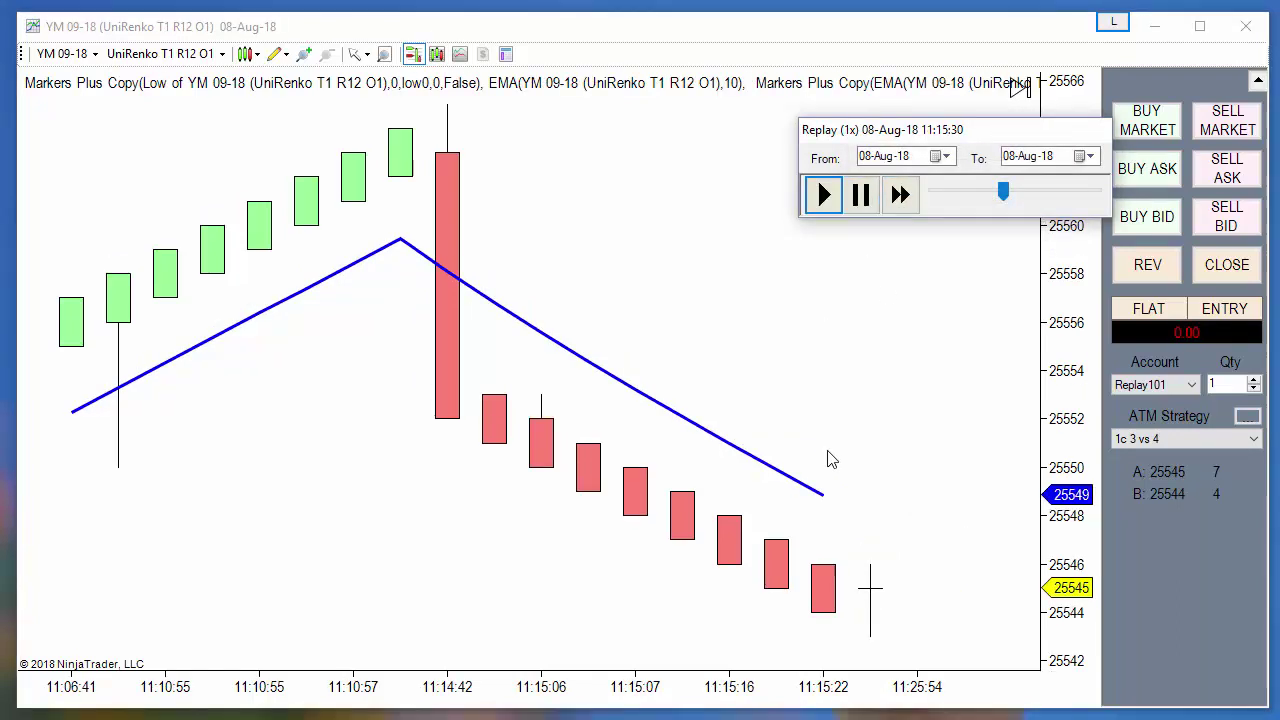
pyautogui.click(901, 195)
pyautogui.click(901, 196)
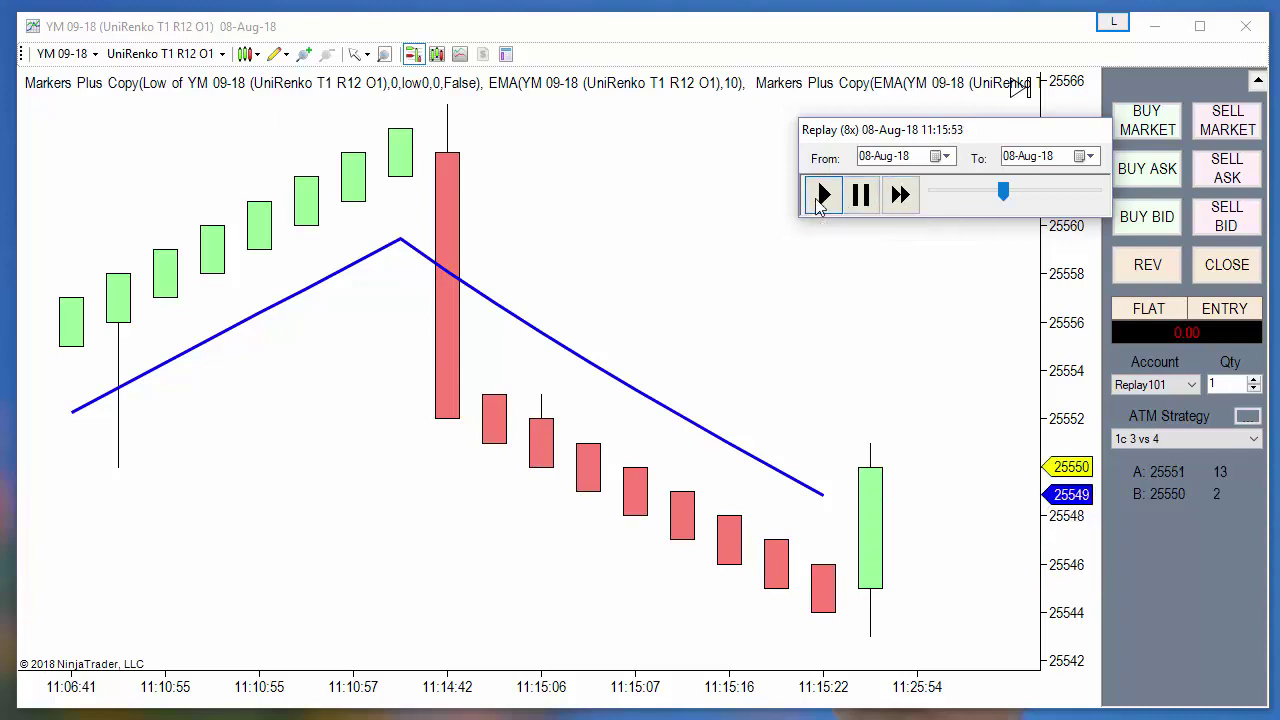
pyautogui.click(819, 200)
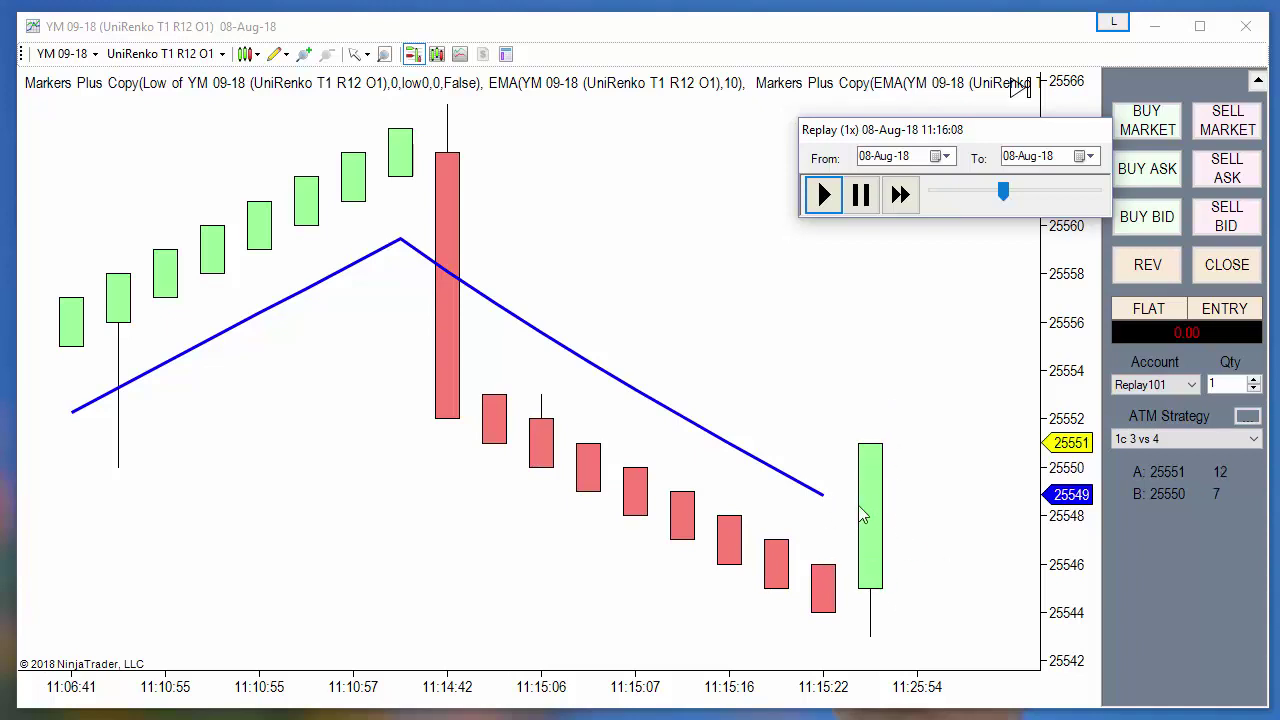
pyautogui.click(861, 195)
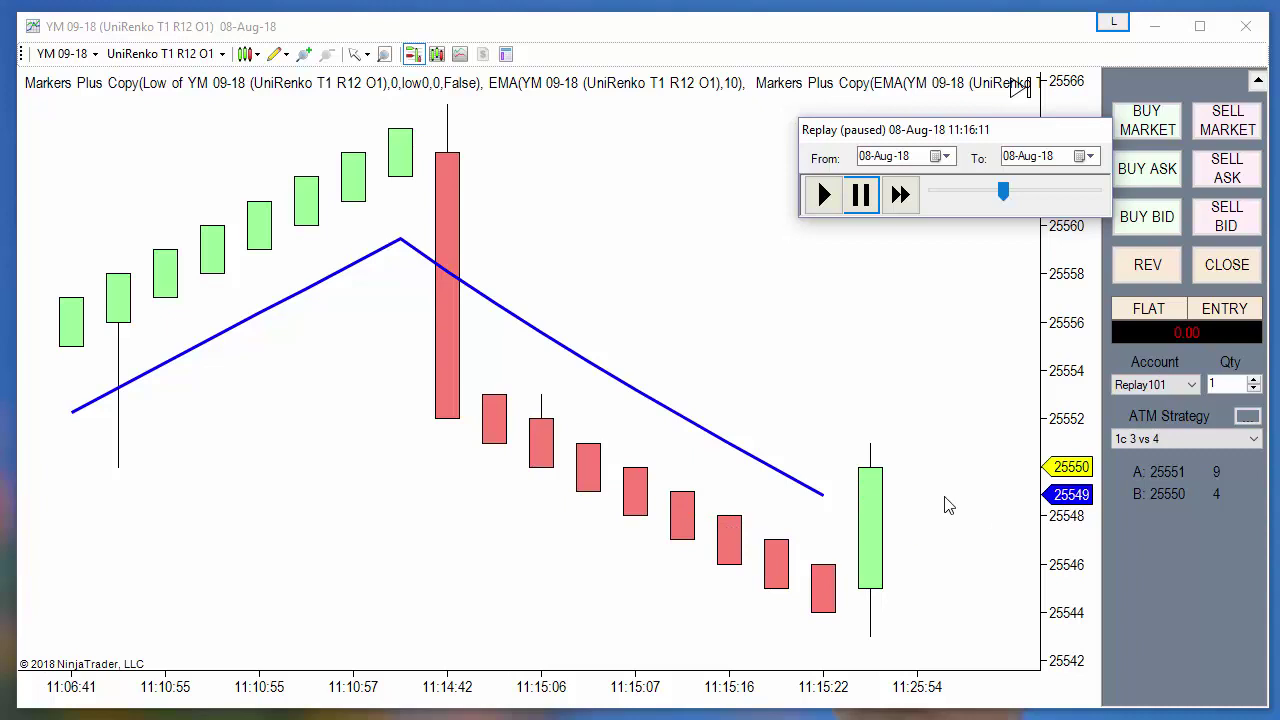
pyautogui.click(569, 488)
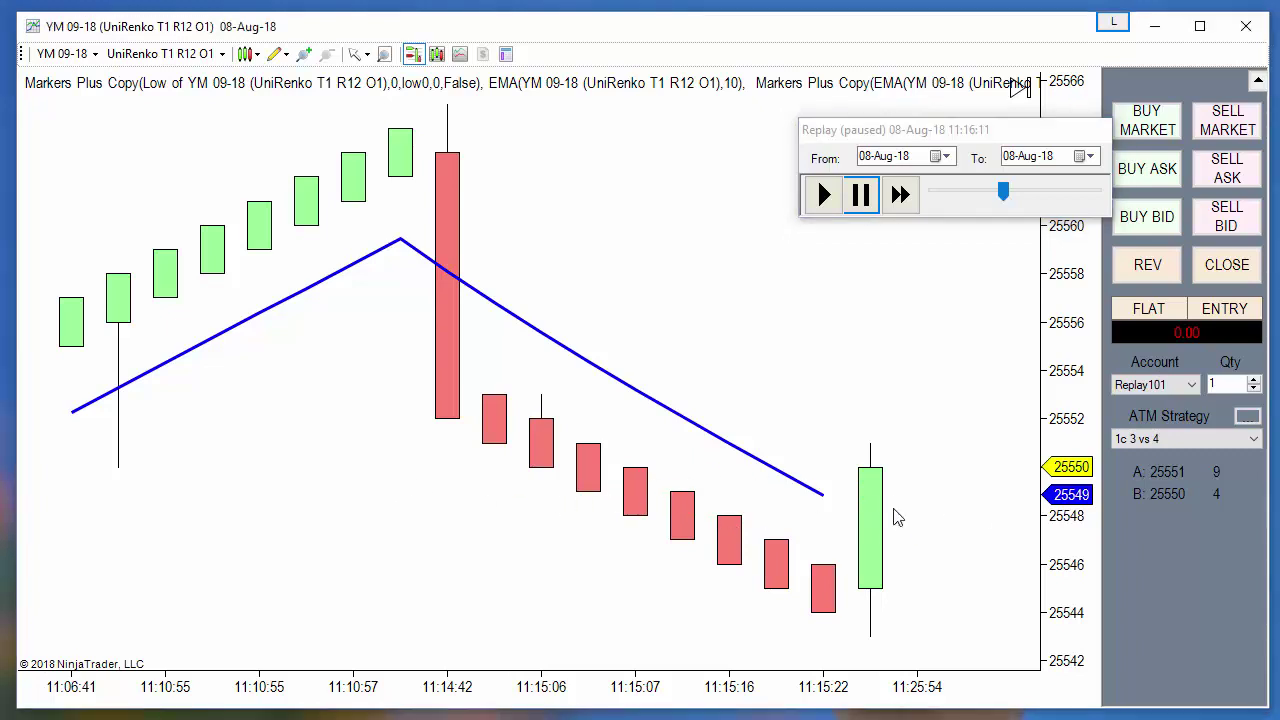
# Draw a flat arrow at 25549 and a down-right arrow from the last bar, then bring up order choices at 25549.
pyautogui.click(518, 503)
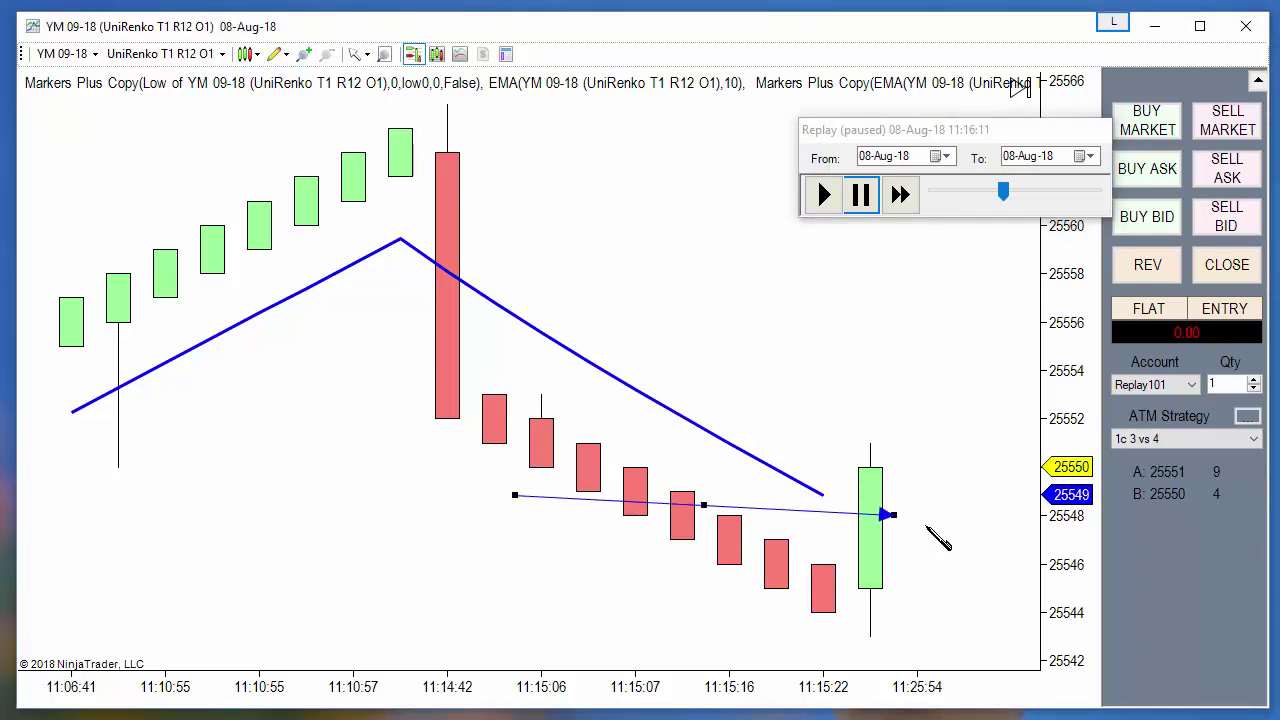
pyautogui.click(962, 495)
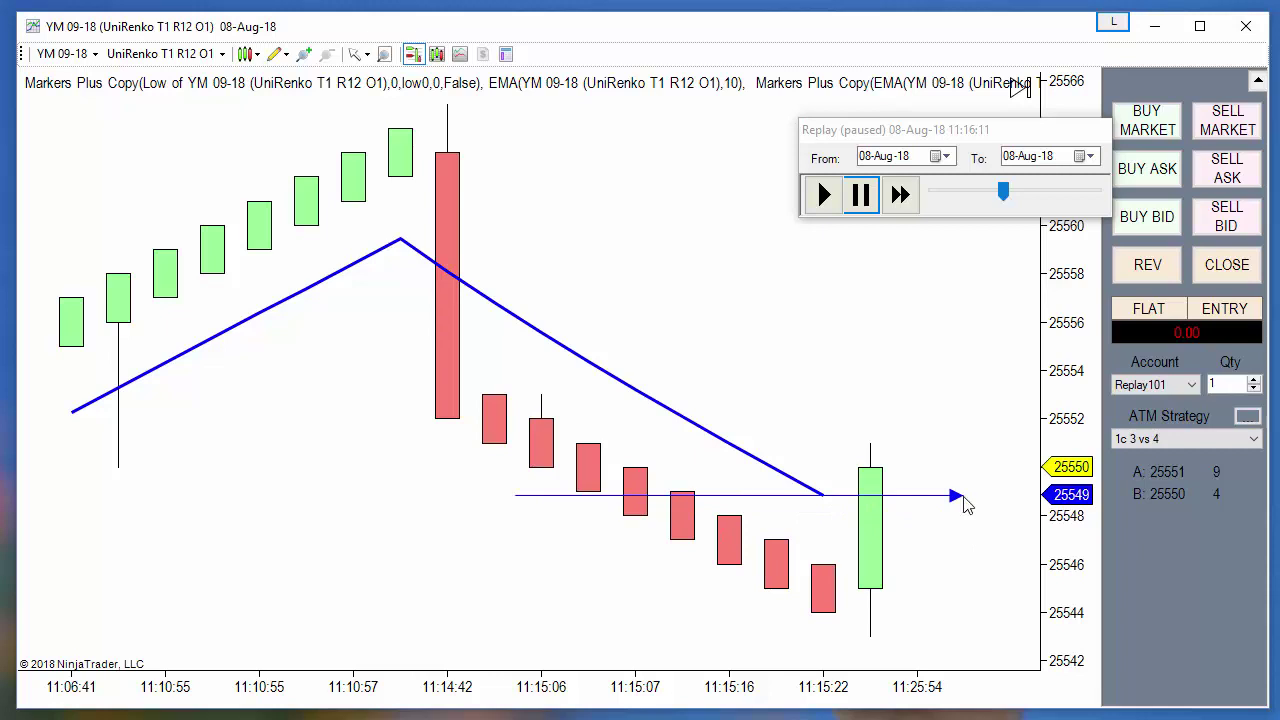
pyautogui.click(869, 495)
pyautogui.click(960, 607)
pyautogui.rightClick(452, 493)
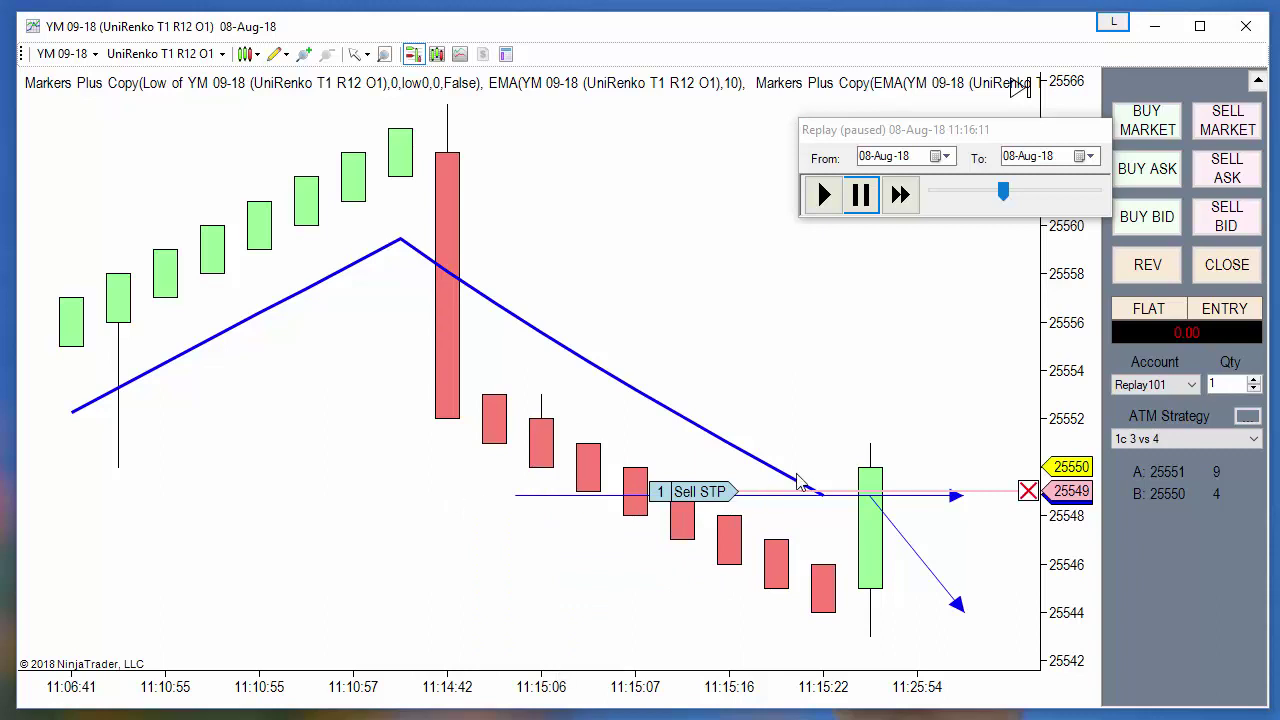
# Shift the sell stop's price level, then run the replay at faster speed and pause it.
pyautogui.moveTo(997, 500)
pyautogui.mouseDown()
pyautogui.moveTo(993, 517)
pyautogui.moveTo(995, 492)
pyautogui.mouseUp()
pyautogui.click(900, 195)
pyautogui.click(900, 196)
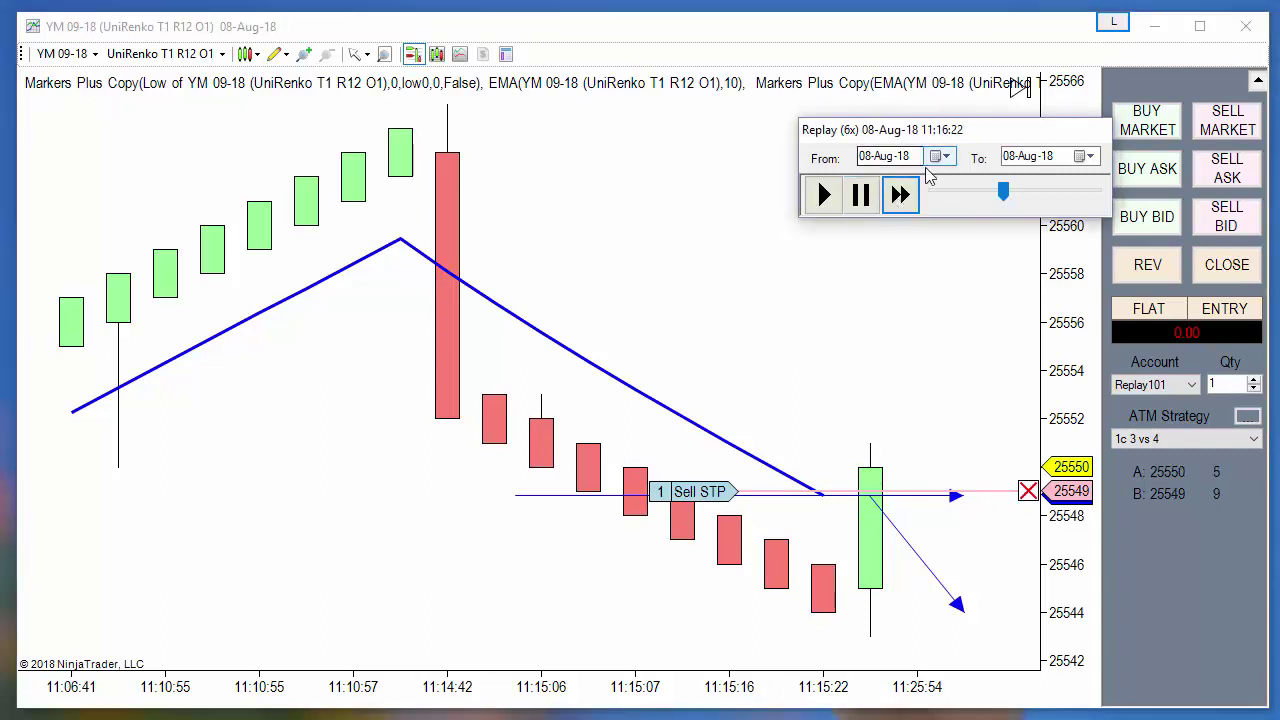
pyautogui.click(903, 197)
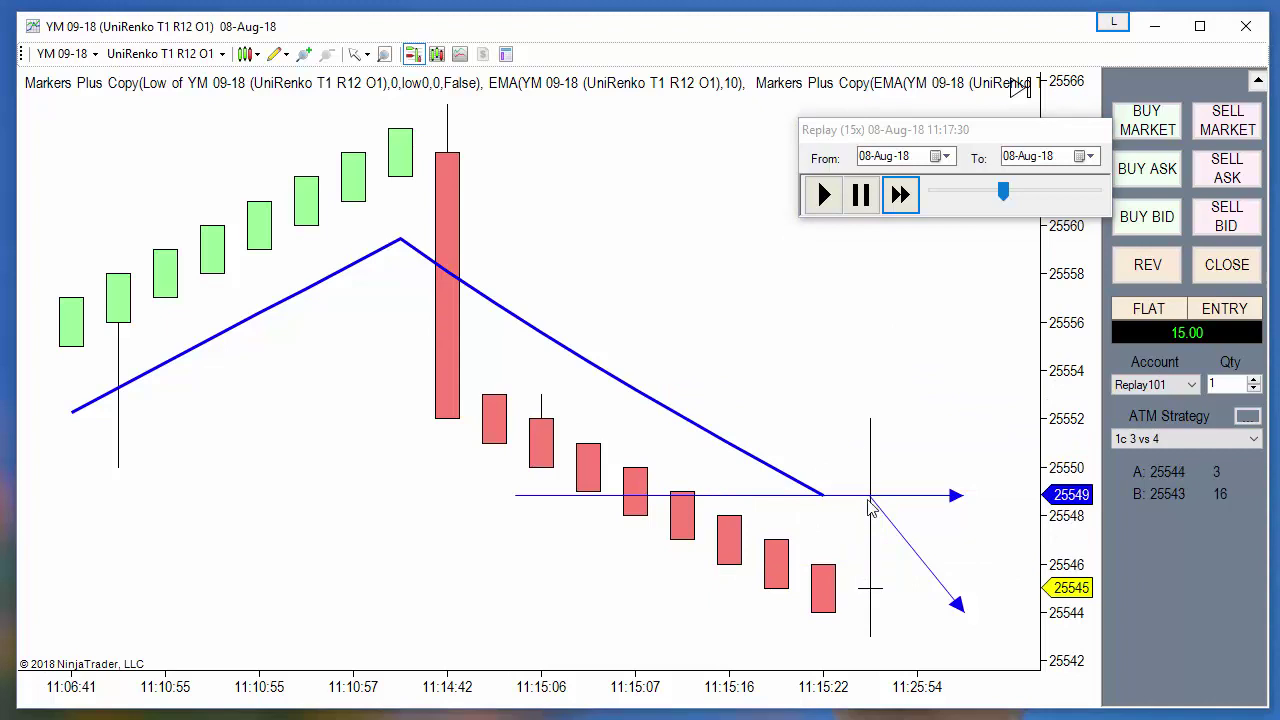
pyautogui.click(864, 200)
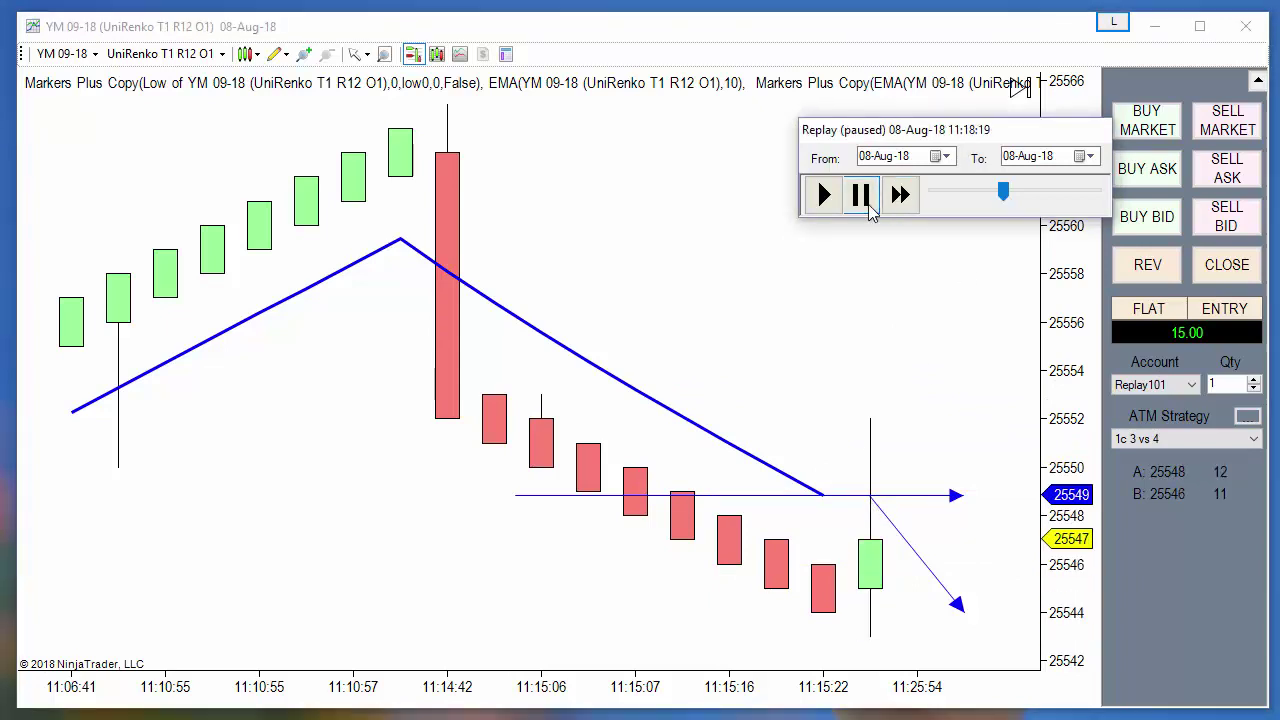
# Delete the diagonal arrow and resume the replay at fast-forward speed.
pyautogui.click(922, 566)
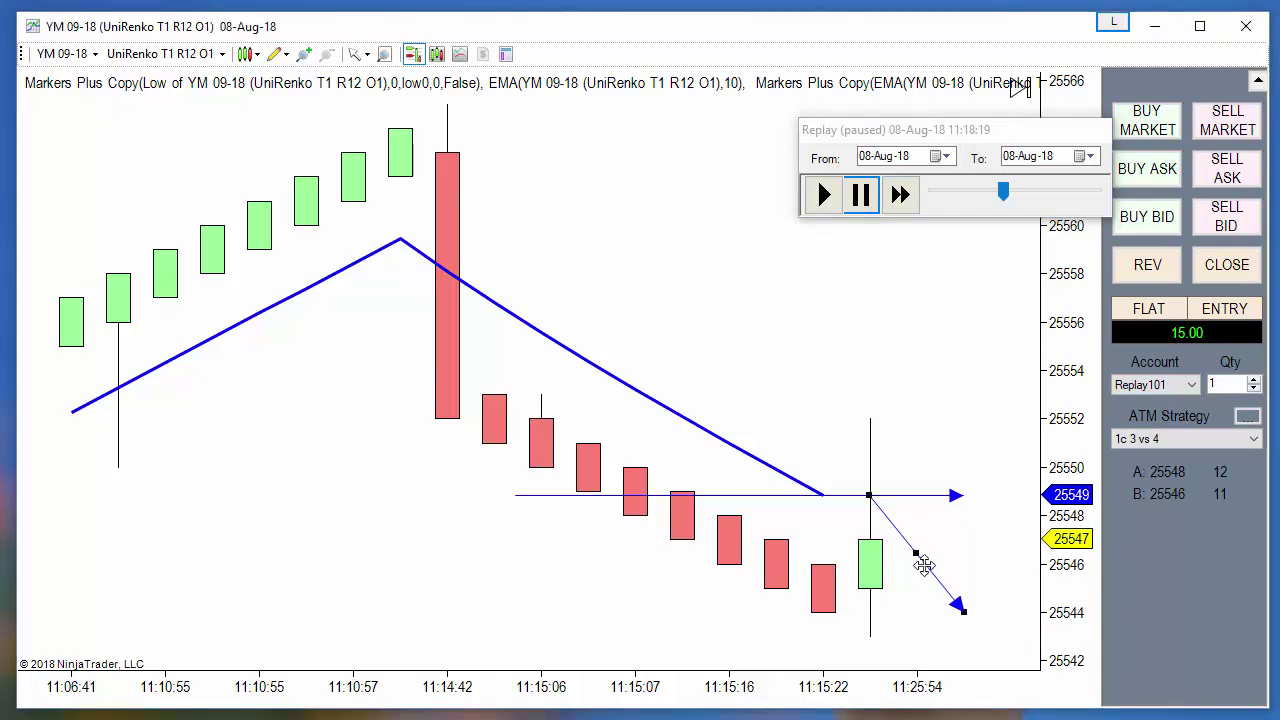
pyautogui.press('Delete')
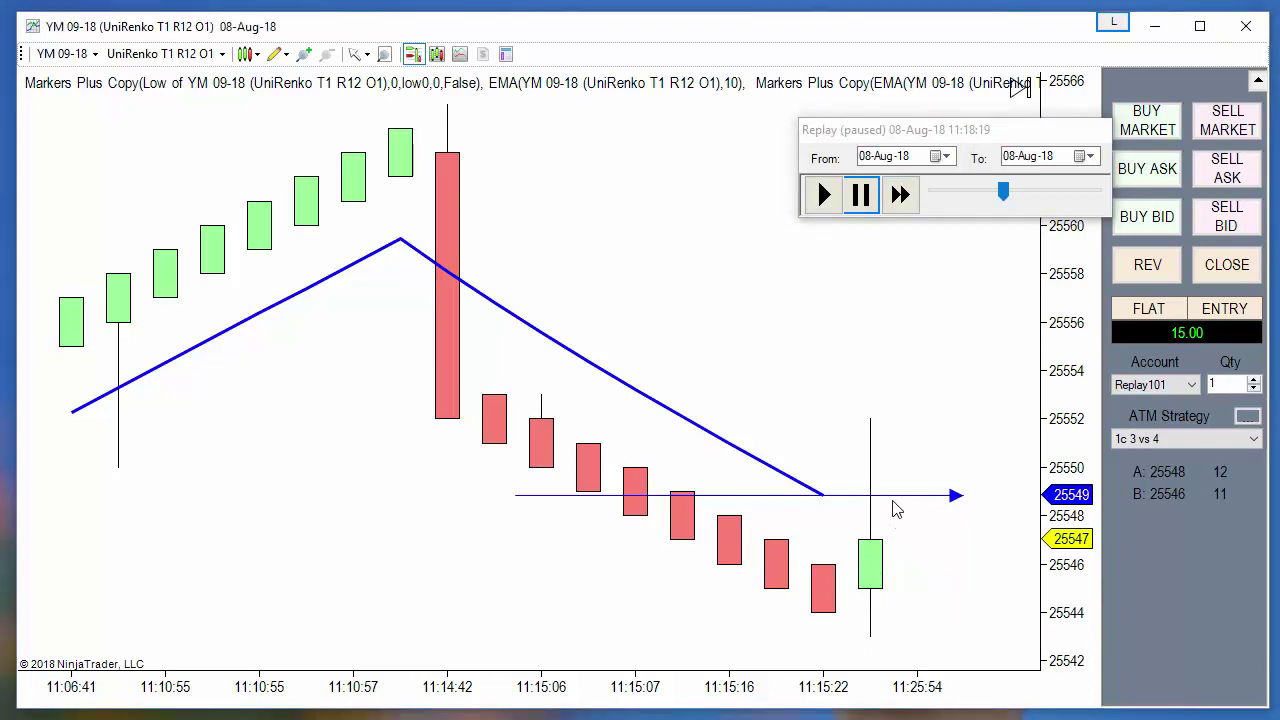
pyautogui.click(902, 196)
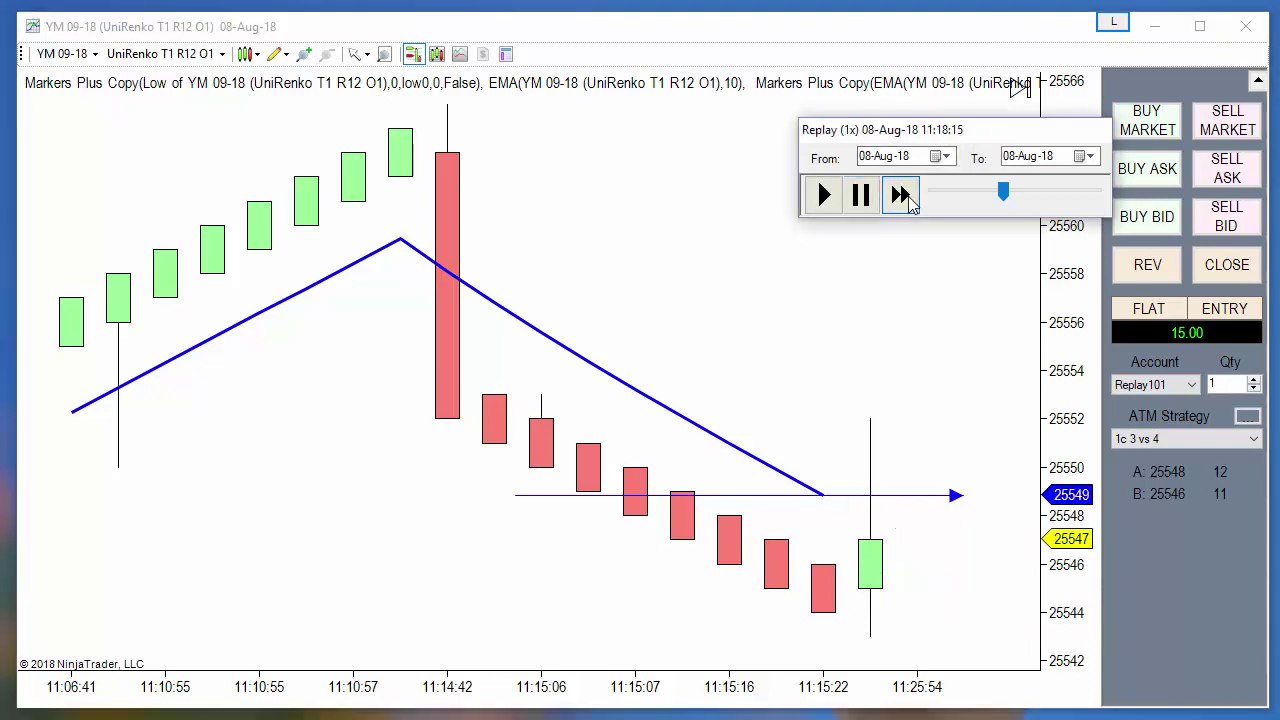
pyautogui.click(902, 196)
# Fast-forward and pause the replay, pan to the latest bars, resume, and sell one contract at market.
pyautogui.click(902, 196)
pyautogui.click(902, 196)
pyautogui.click(902, 196)
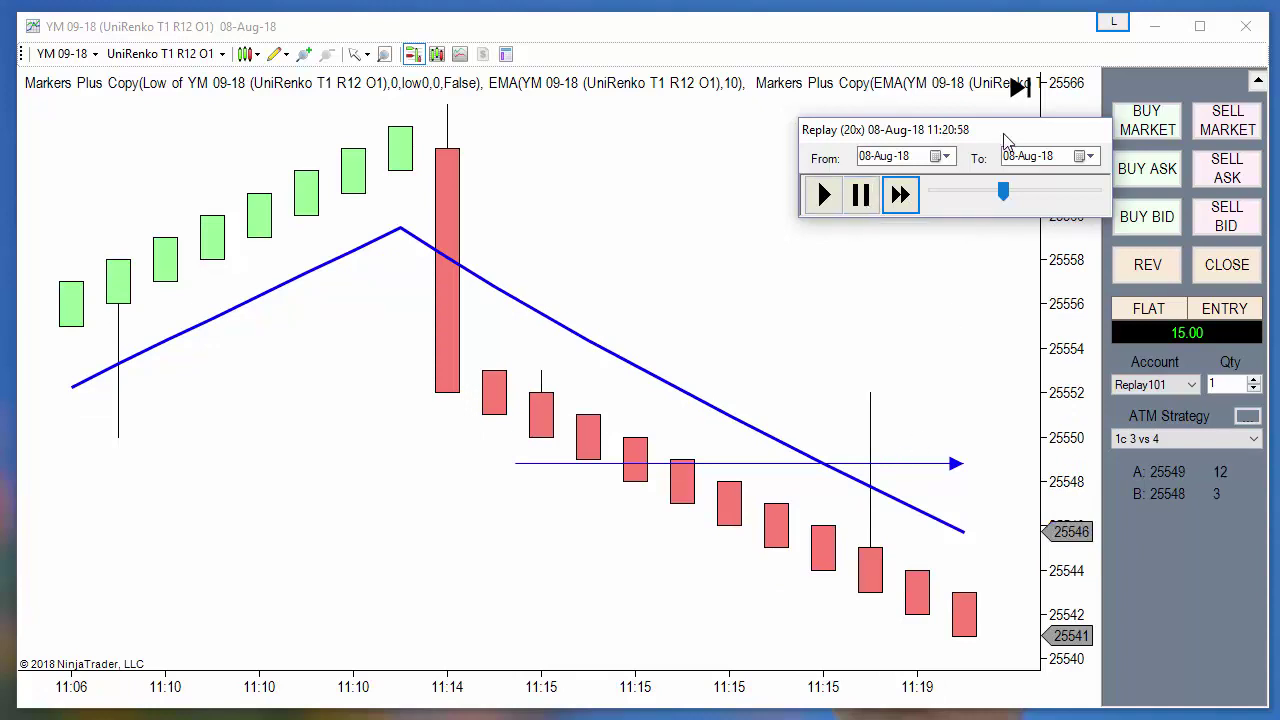
pyautogui.click(861, 195)
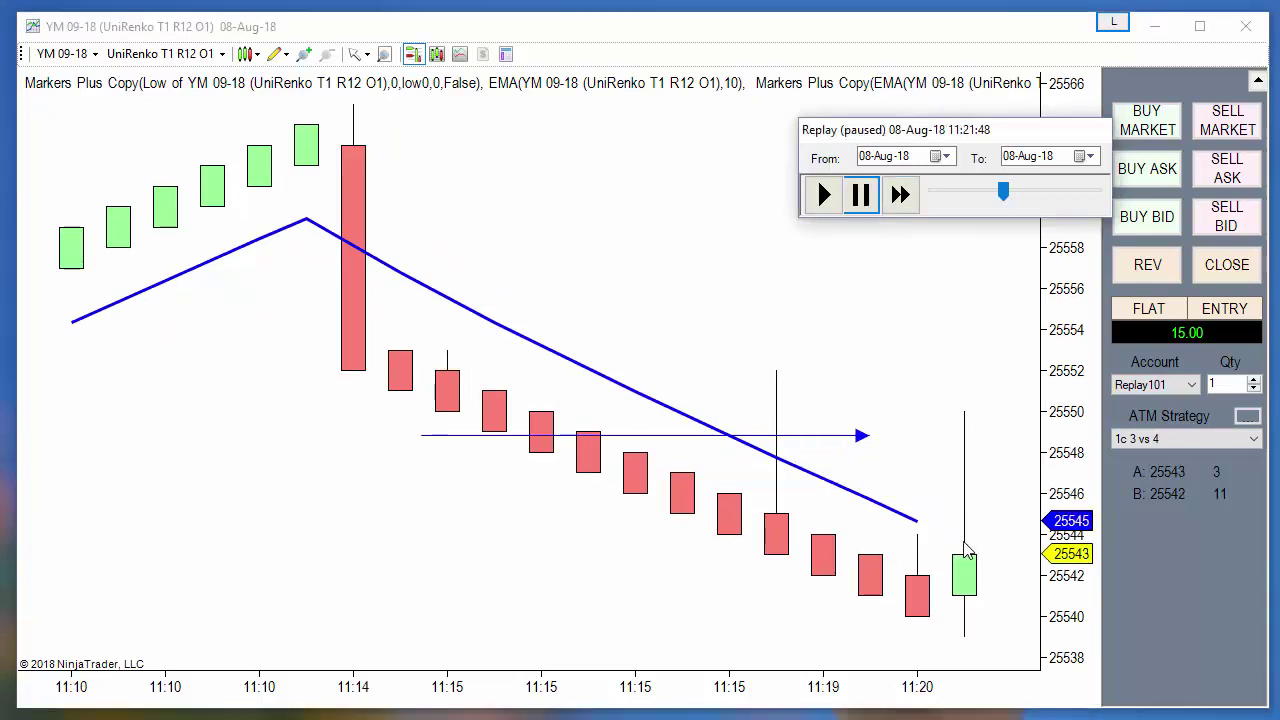
pyautogui.moveTo(950, 385); pyautogui.dragTo(803, 377)
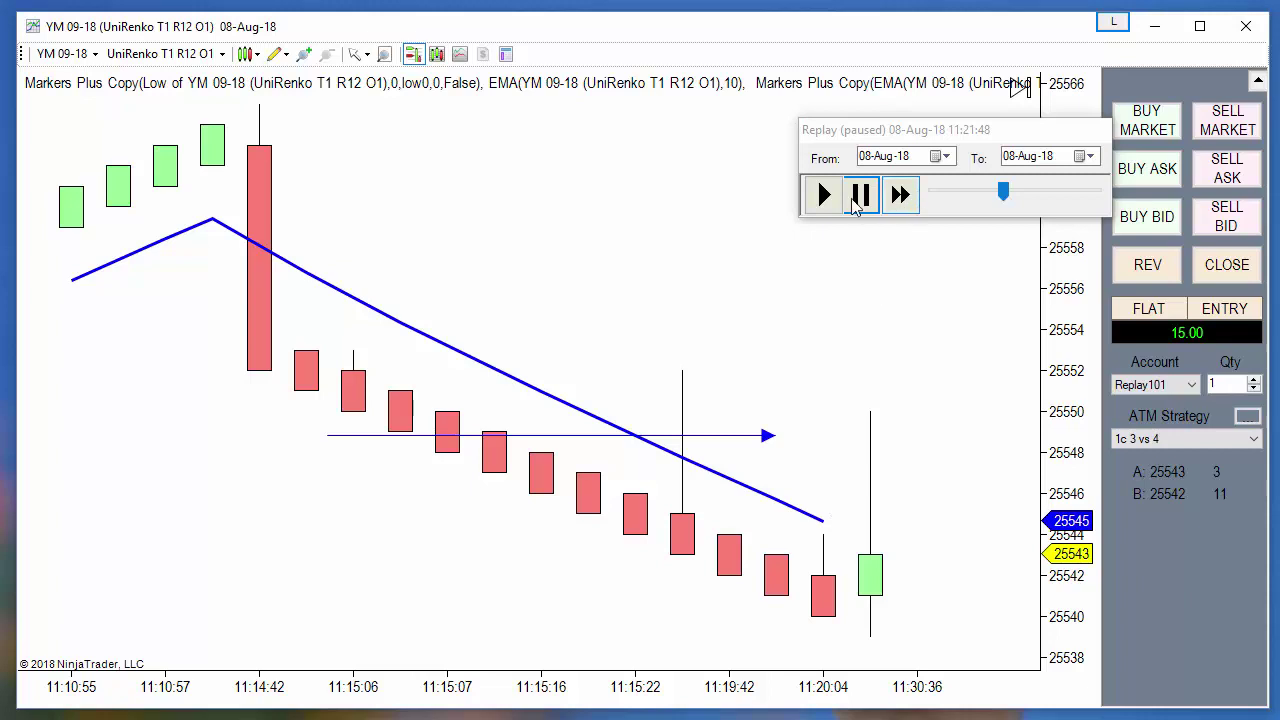
pyautogui.click(824, 196)
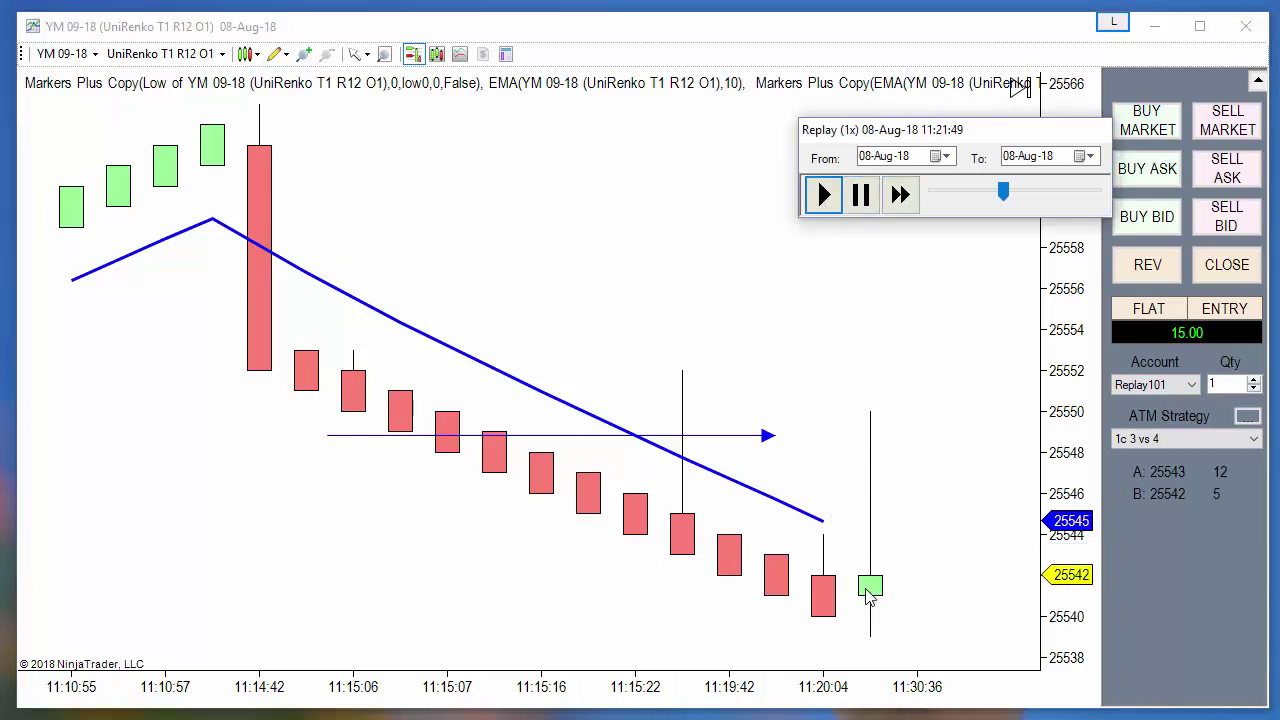
pyautogui.click(1220, 120)
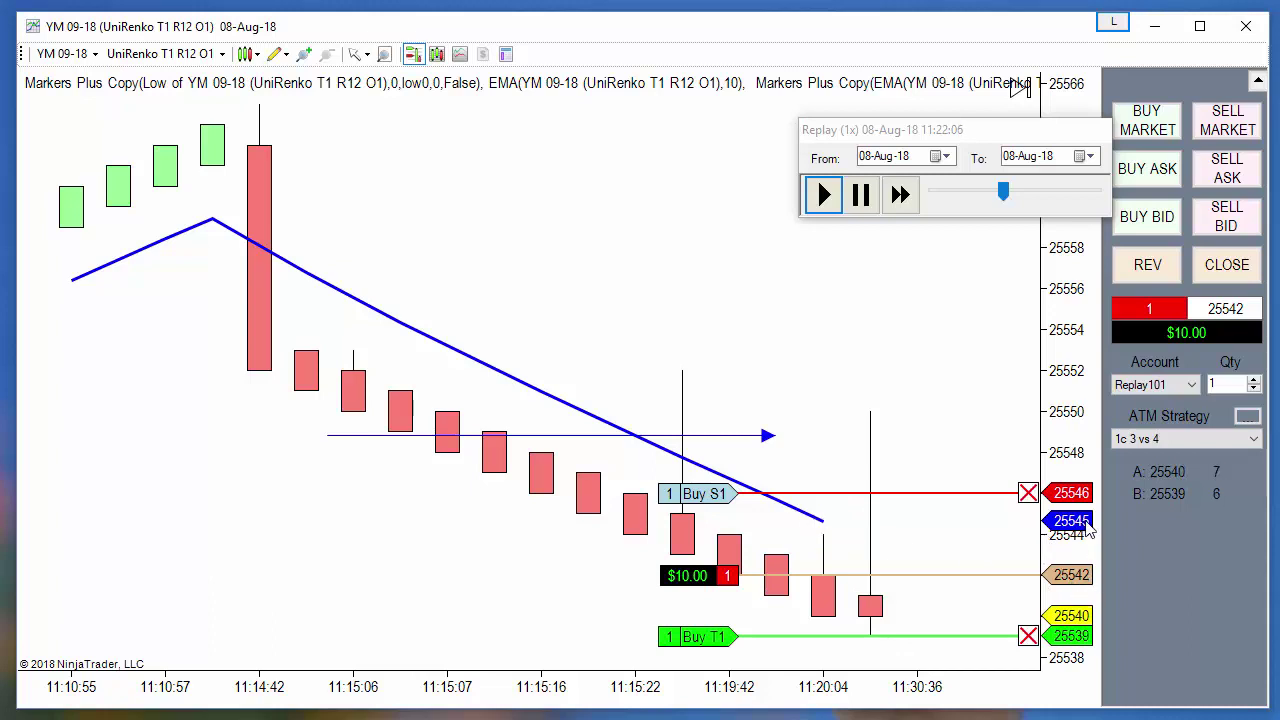
# Close the short position in Chart Trader, then fast-forward the replay and pause at 11:30:06.
pyautogui.click(1227, 265)
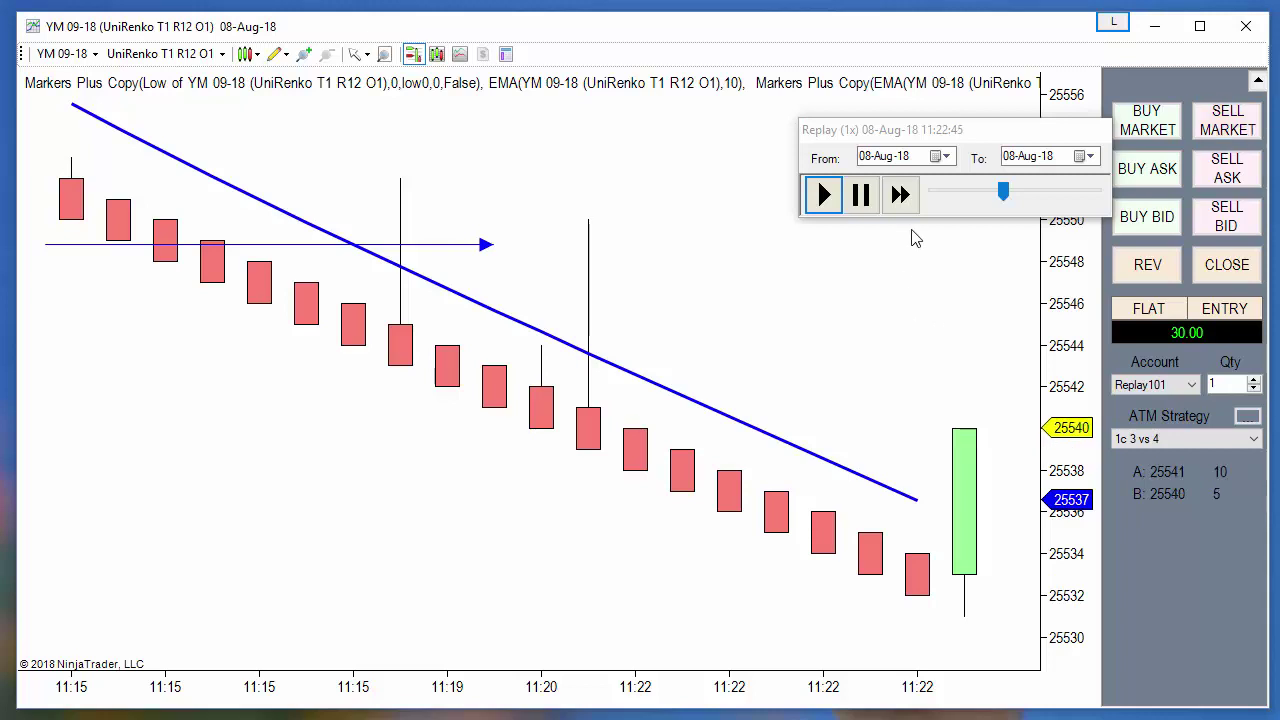
pyautogui.click(900, 194)
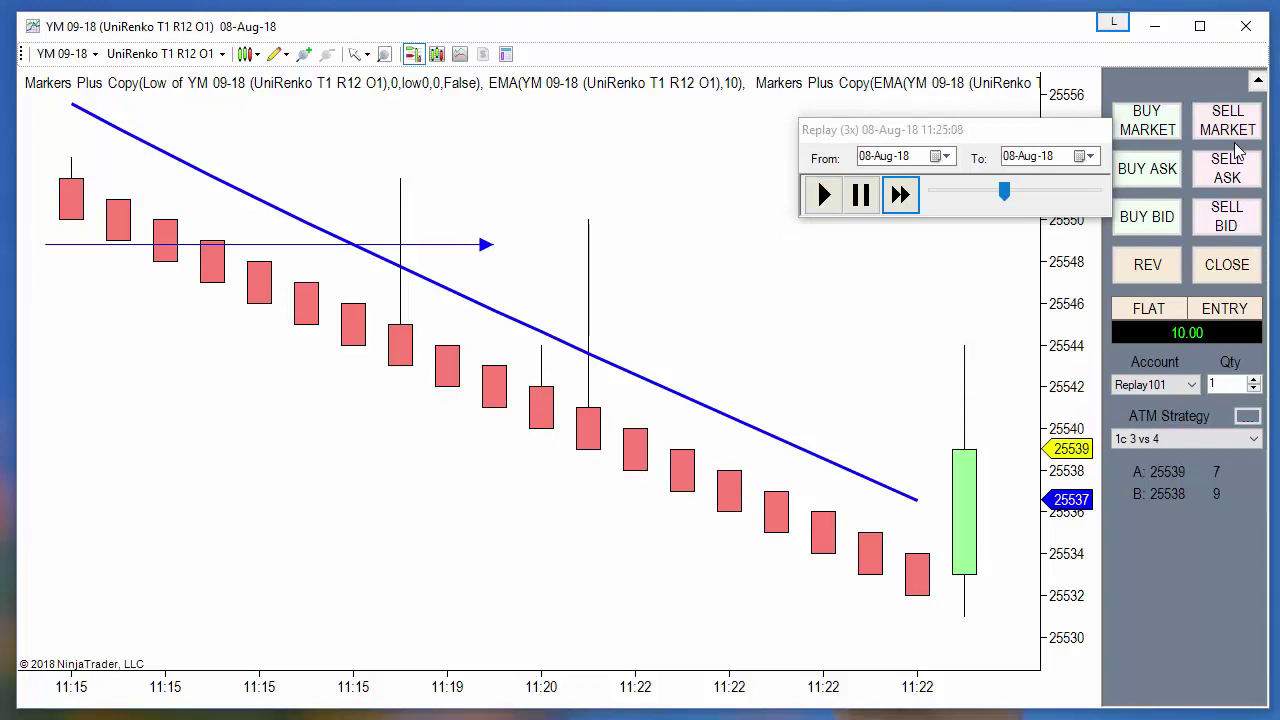
pyautogui.click(900, 190)
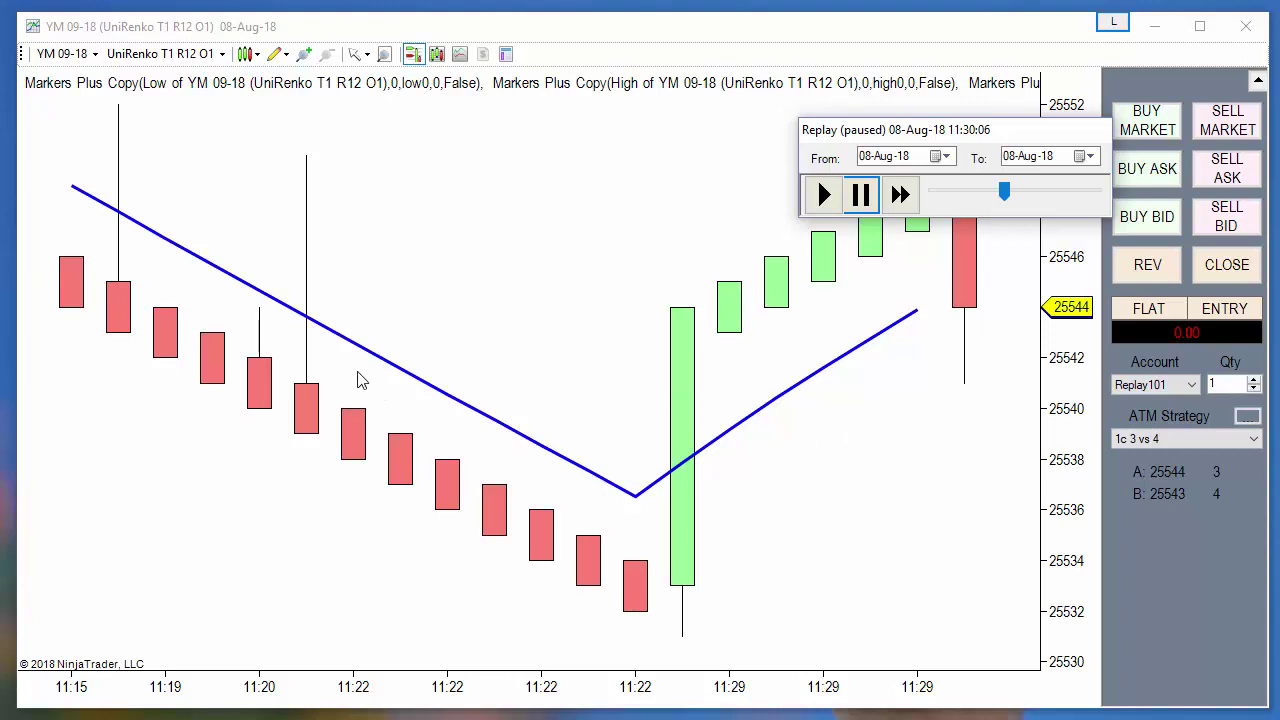
# Draw a down arrow from above the 11:22 bar onto the EMA and move the Replay panel aside.
pyautogui.click(362, 307)
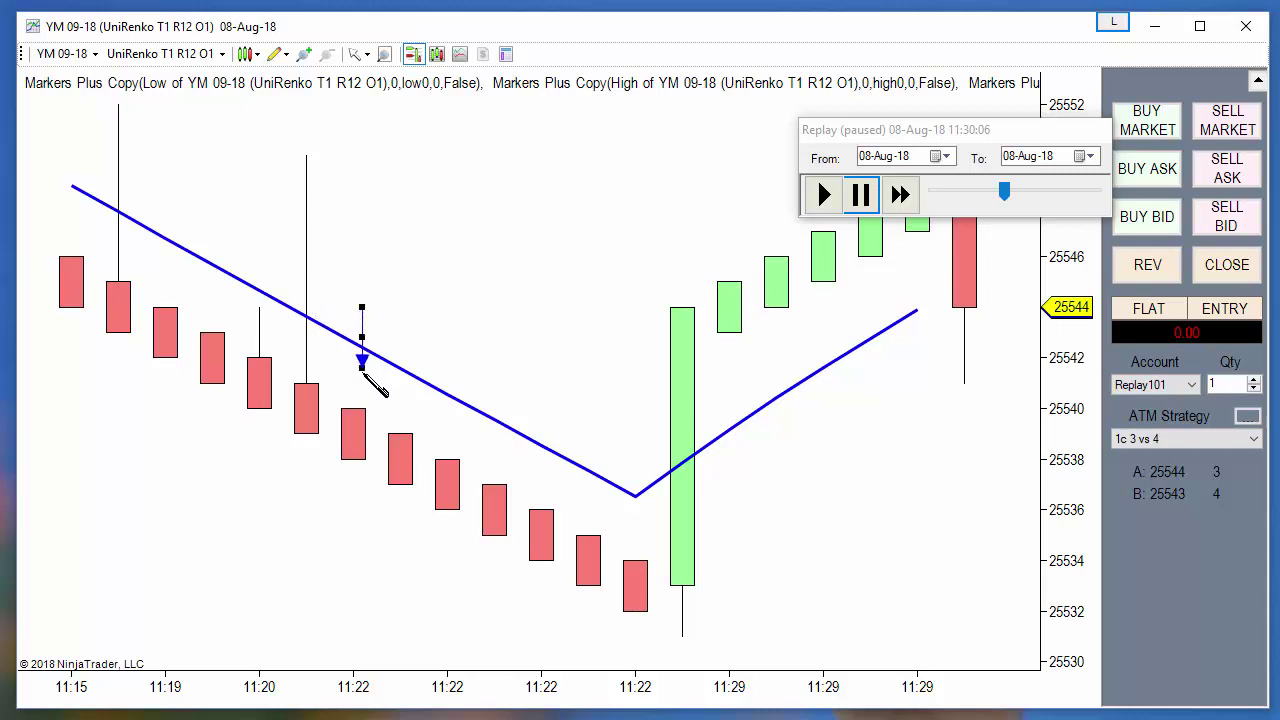
pyautogui.click(363, 364)
pyautogui.moveTo(949, 138); pyautogui.dragTo(1279, 140)
pyautogui.click(606, 197)
# Load the MP65 Pullback chart template onto the YM chart.
pyautogui.rightClick(530, 204)
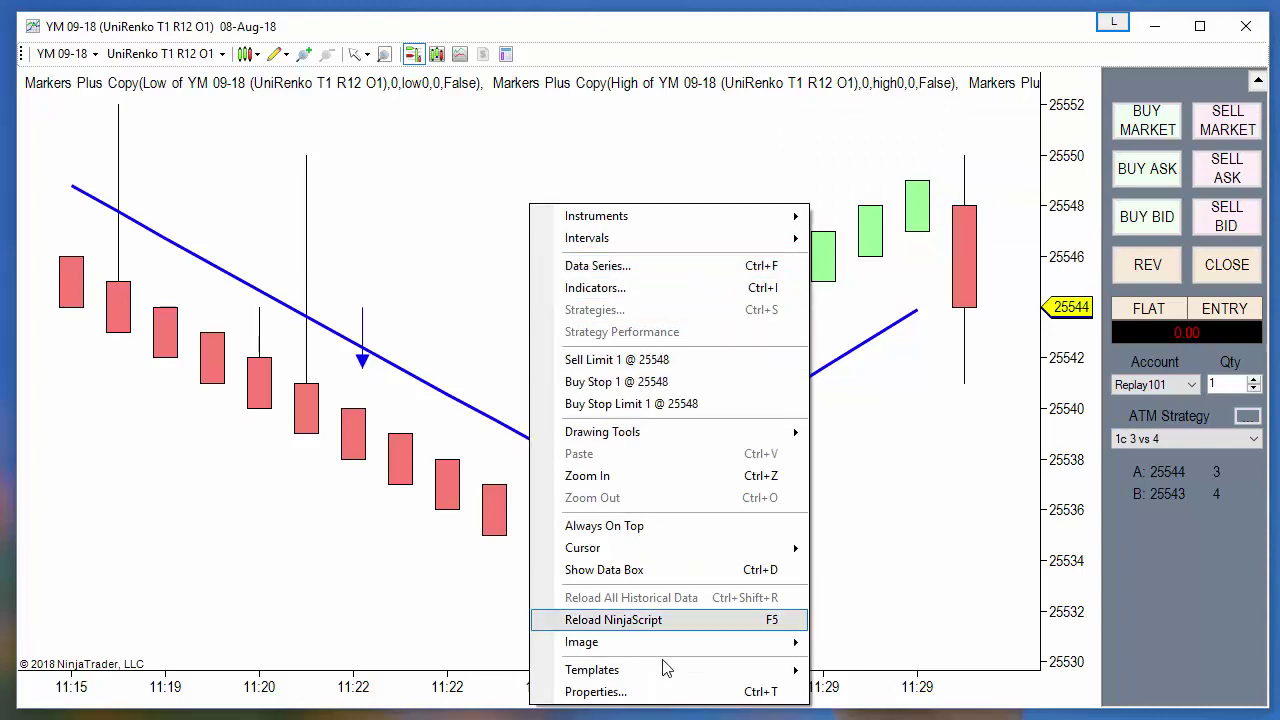
pyautogui.moveTo(664, 672)
pyautogui.click(860, 672)
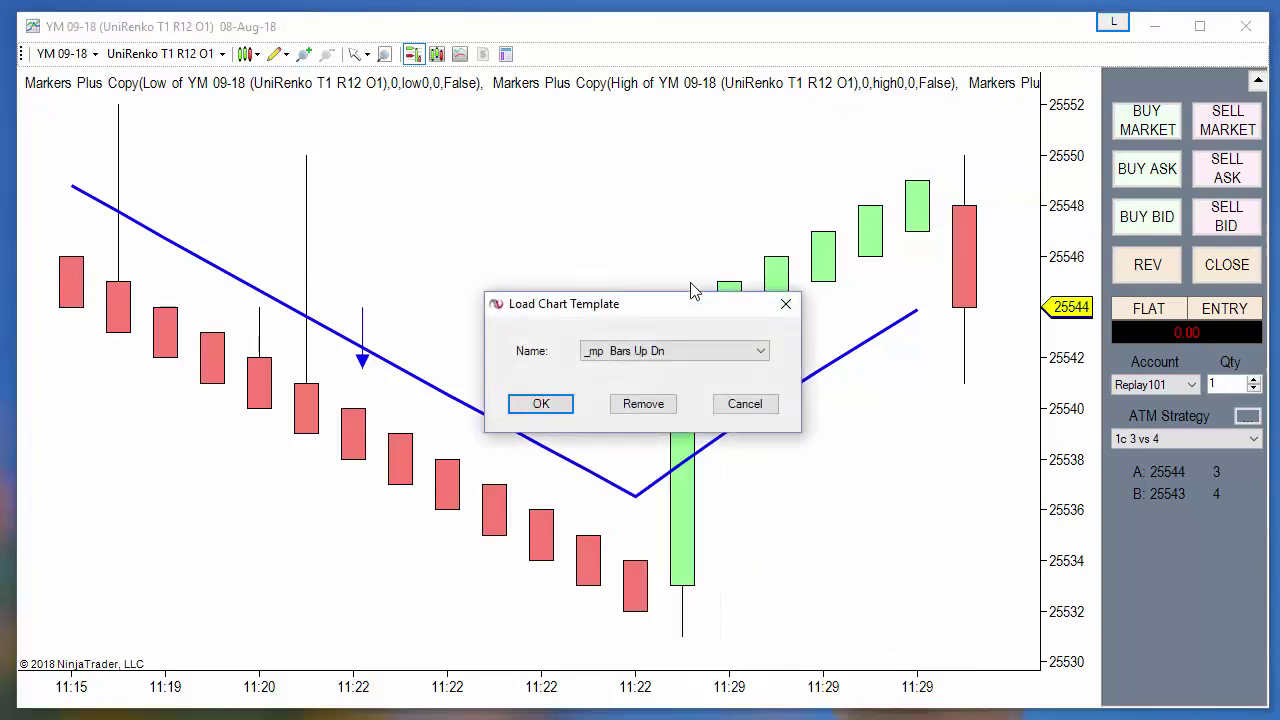
pyautogui.press('m')
pyautogui.click(646, 355)
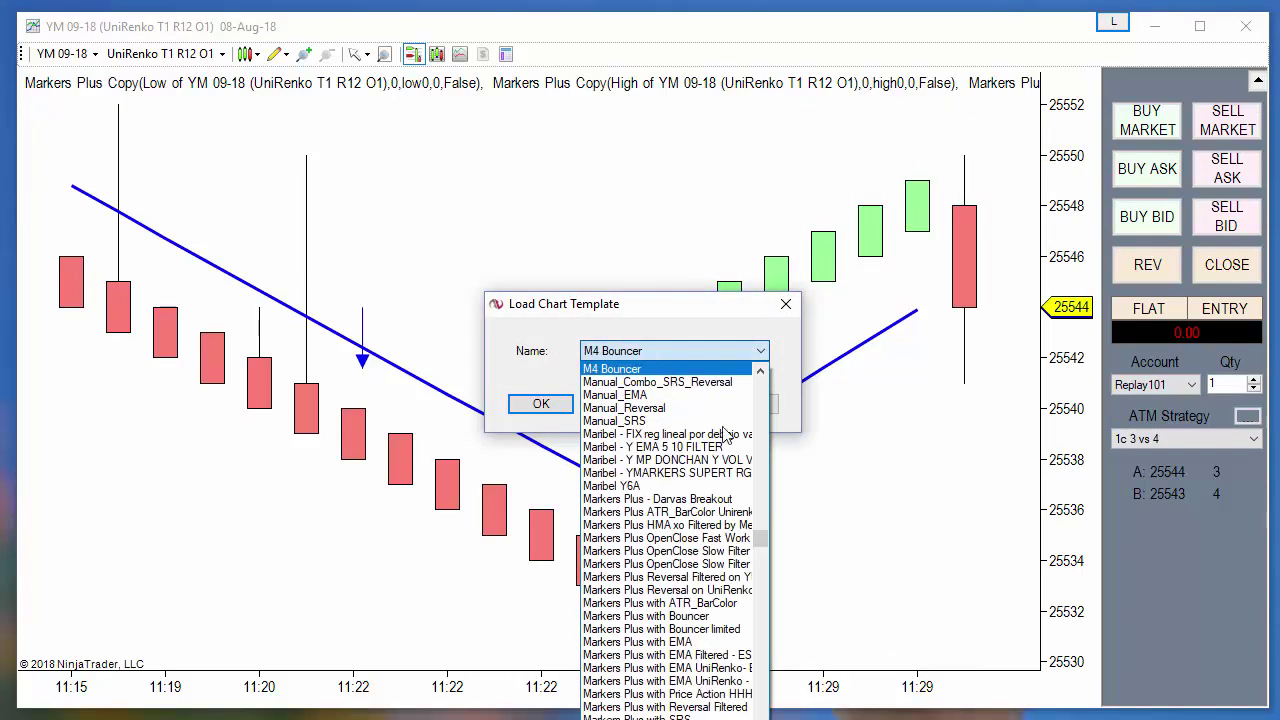
pyautogui.moveTo(760, 540); pyautogui.dragTo(760, 592)
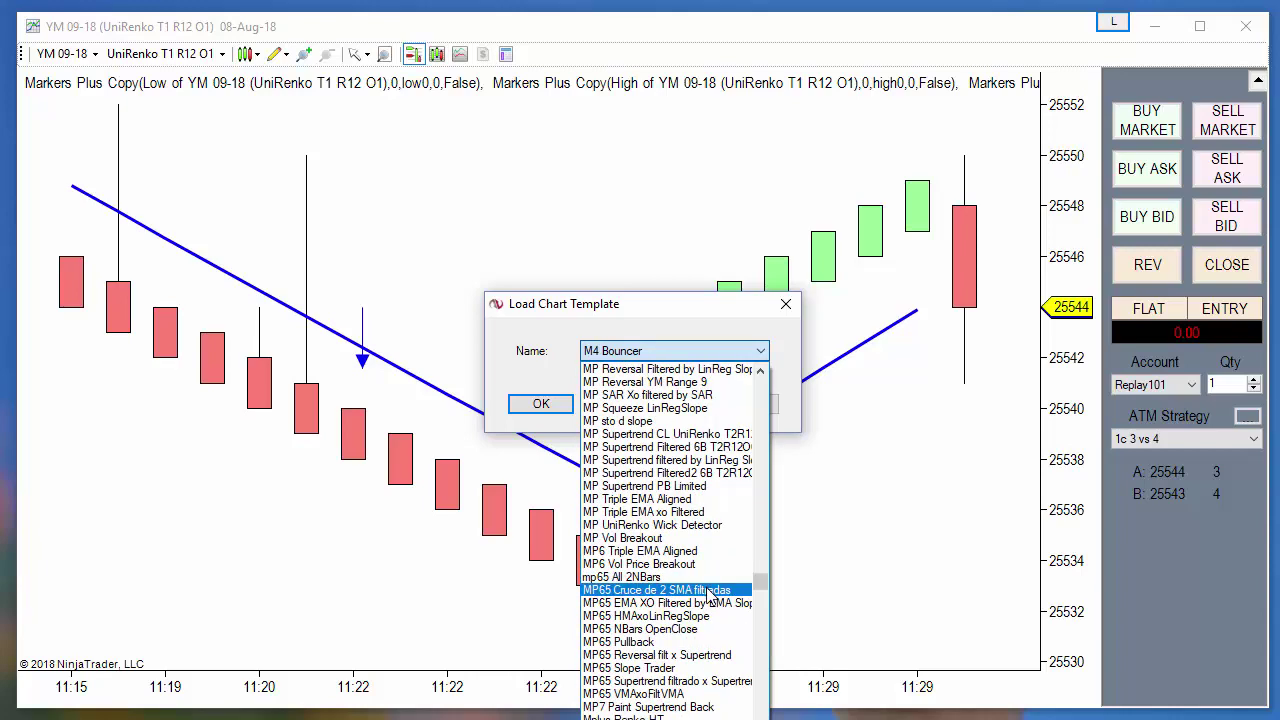
pyautogui.click(659, 642)
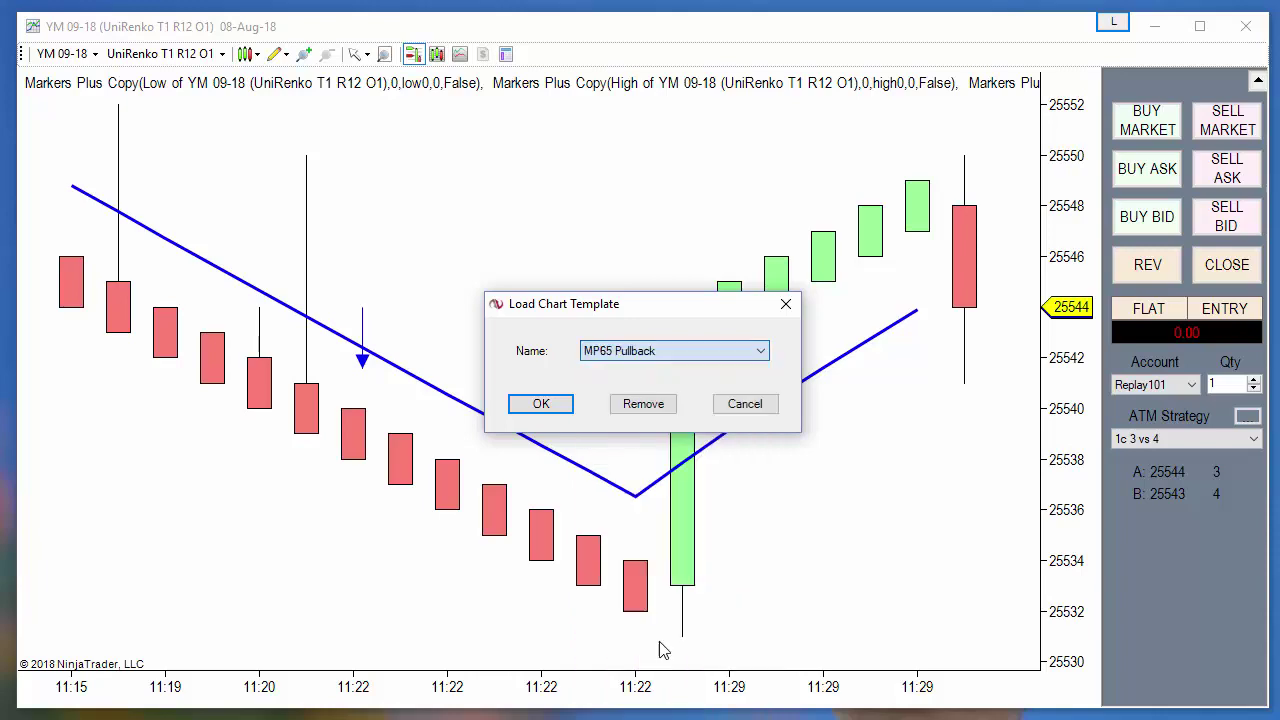
pyautogui.click(549, 405)
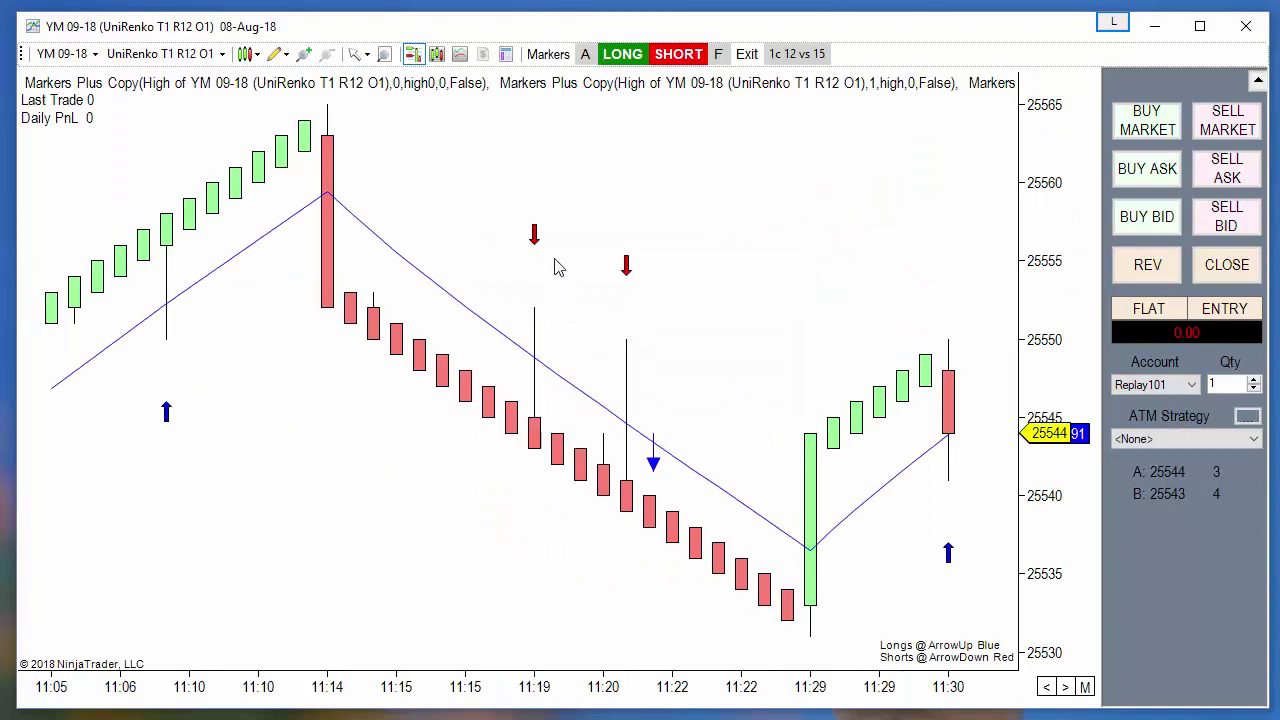
# Draw arrows pointing at the EMA pullback touches at 11:19 and 11:20.
pyautogui.click(621, 264)
pyautogui.click(549, 257)
pyautogui.click(586, 355)
pyautogui.click(540, 357)
pyautogui.click(679, 407)
pyautogui.click(636, 421)
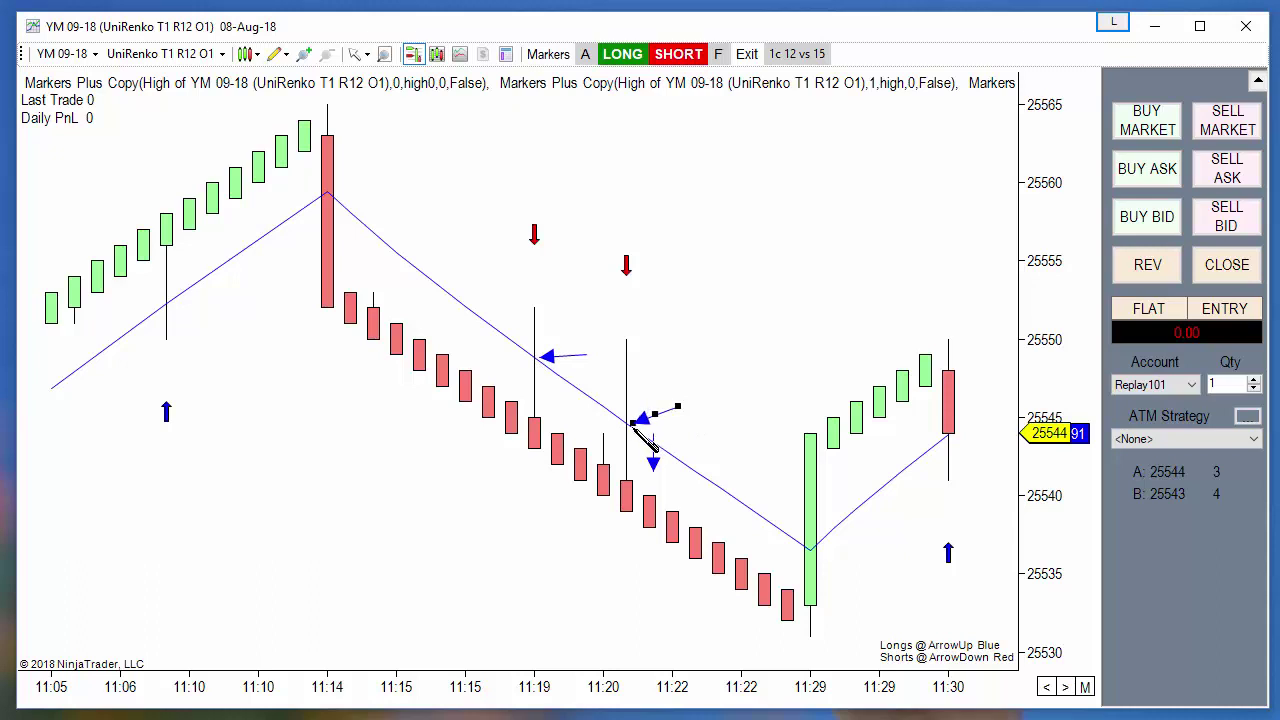
# Draw downward arrows leading away from the 11:19 and 11:20 pullbacks.
pyautogui.click(537, 356)
pyautogui.click(573, 421)
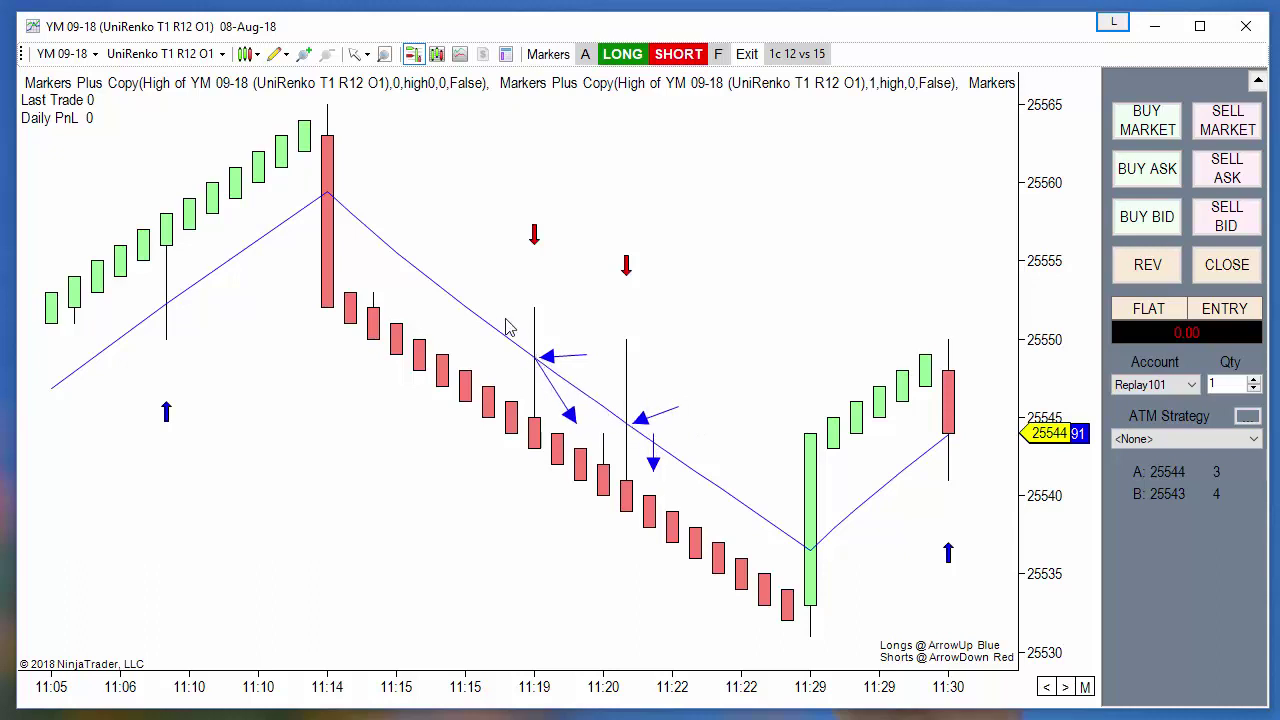
pyautogui.click(628, 425)
pyautogui.click(650, 468)
pyautogui.click(615, 401)
pyautogui.click(621, 432)
pyautogui.click(648, 470)
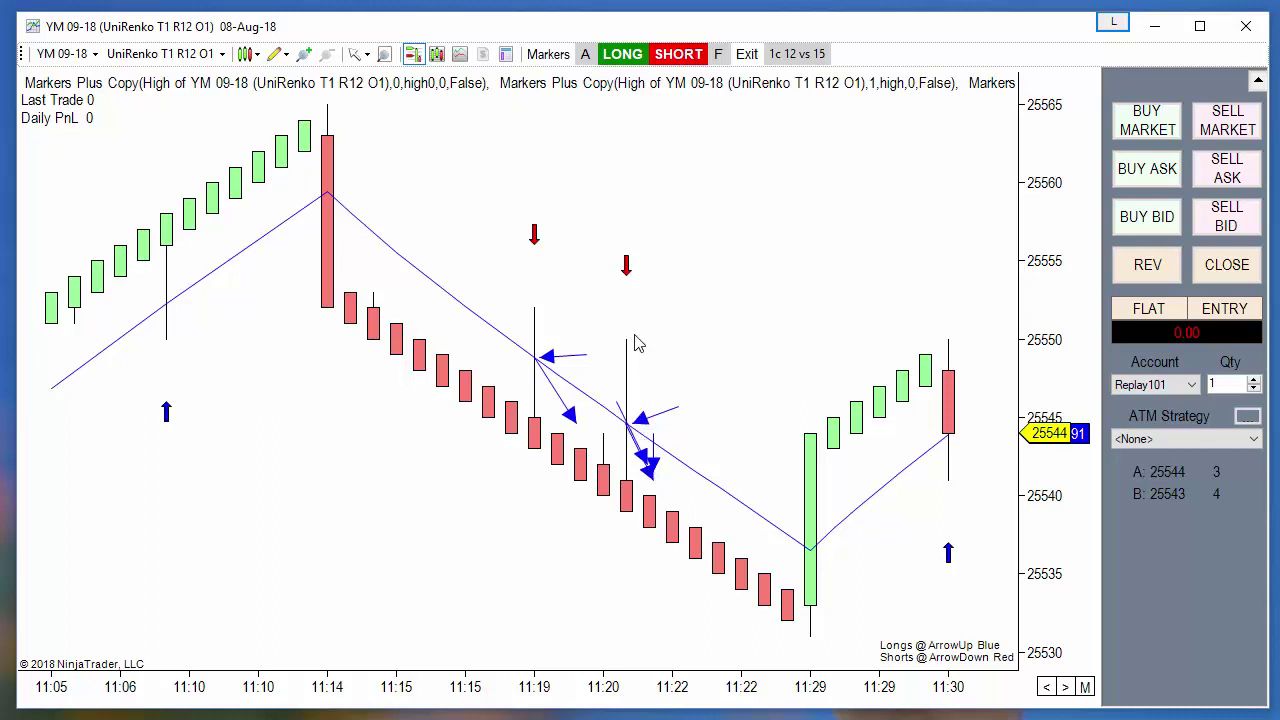